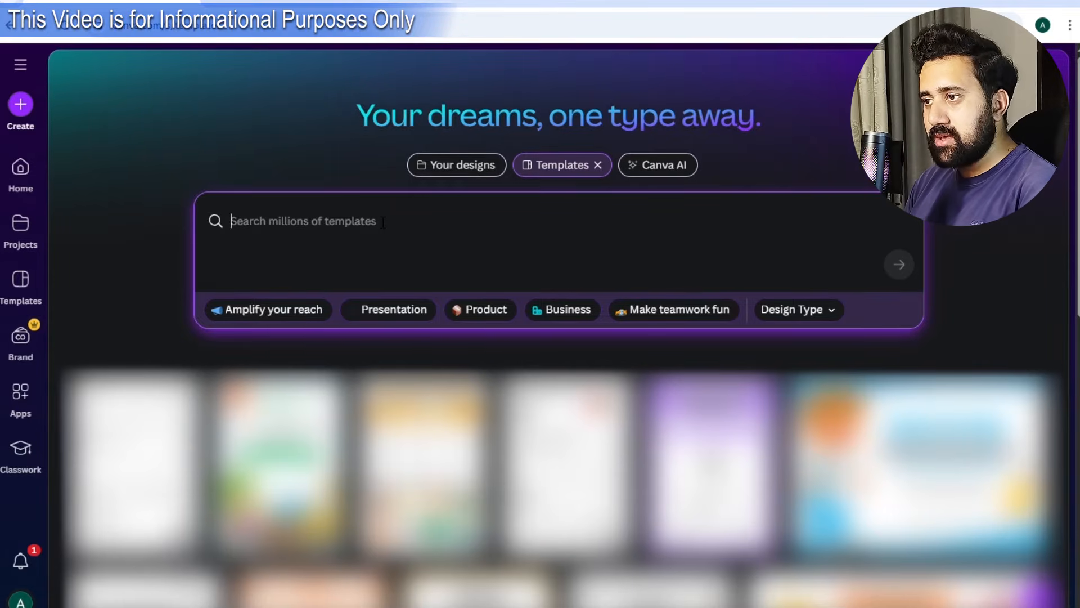
Search Canva templates for 'alphabet tracing worksheet' and browse the letter-tracing results.
type("alphabet tracing worksheet")
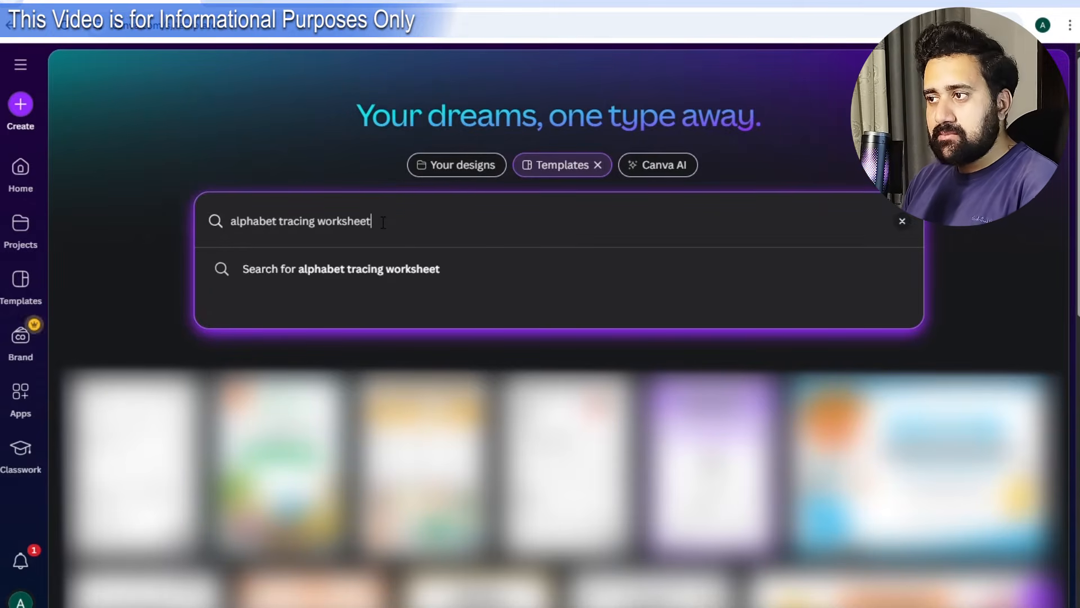
key("Return")
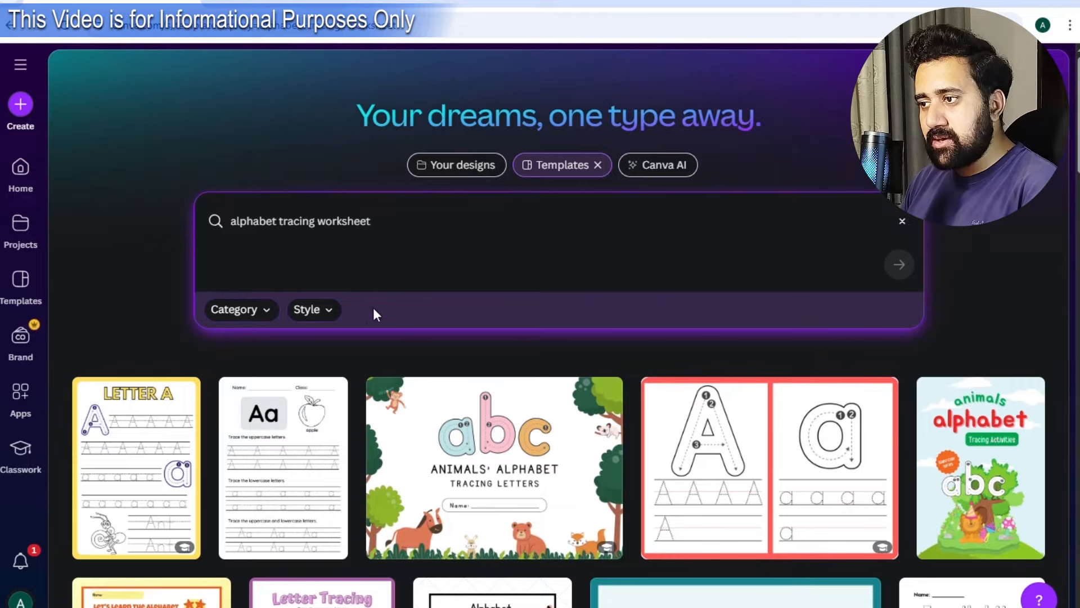
scroll(353, 381, "down", 2)
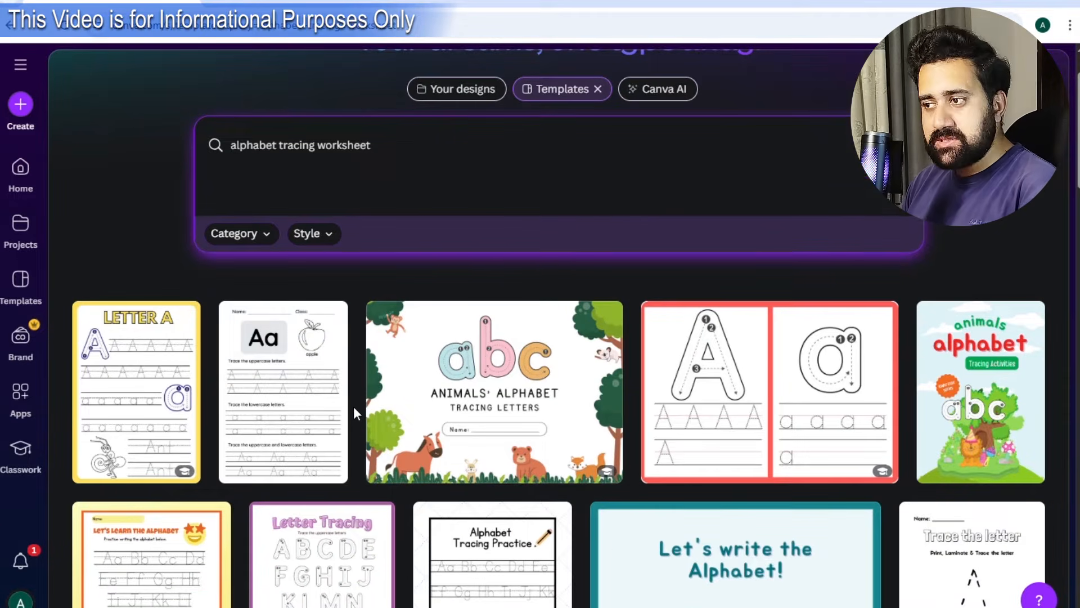
scroll(353, 406, "down", 2)
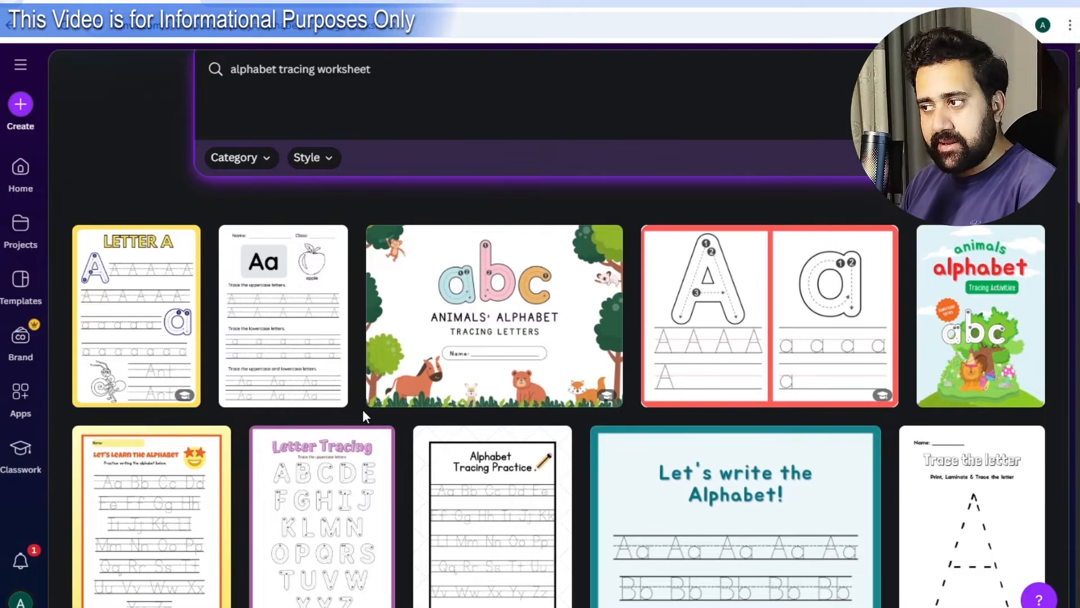
scroll(403, 434, "down", 8)
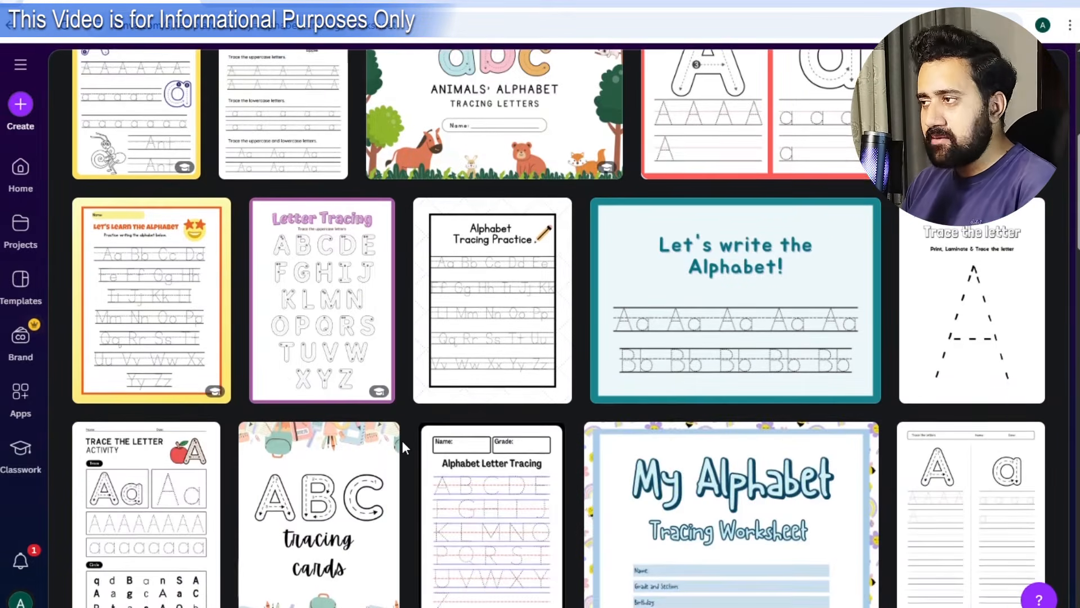
scroll(401, 444, "down", 3)
scroll(404, 447, "up", 5)
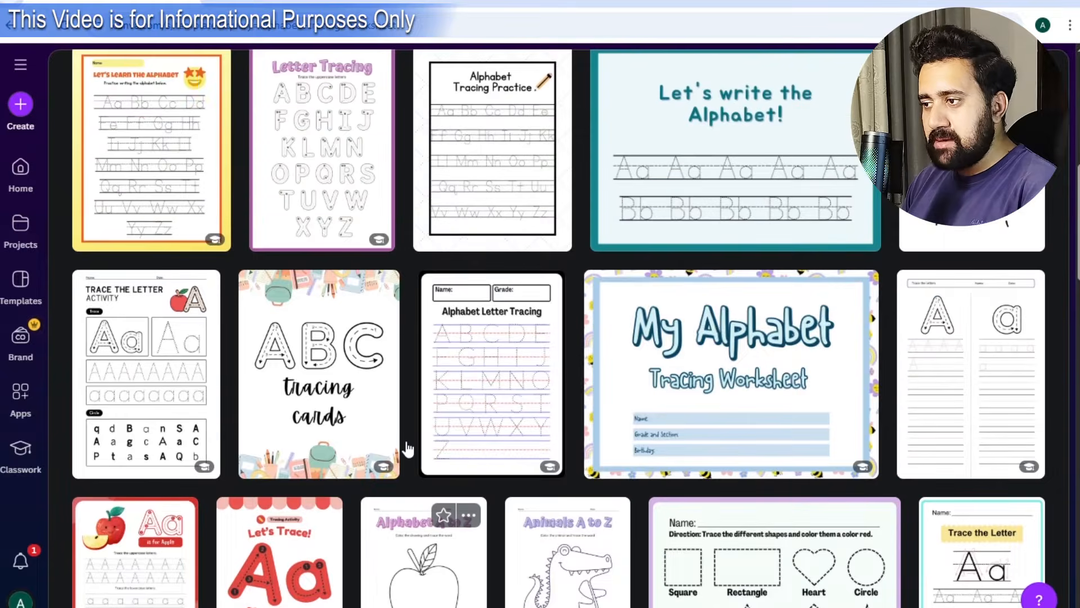
scroll(405, 448, "up", 3)
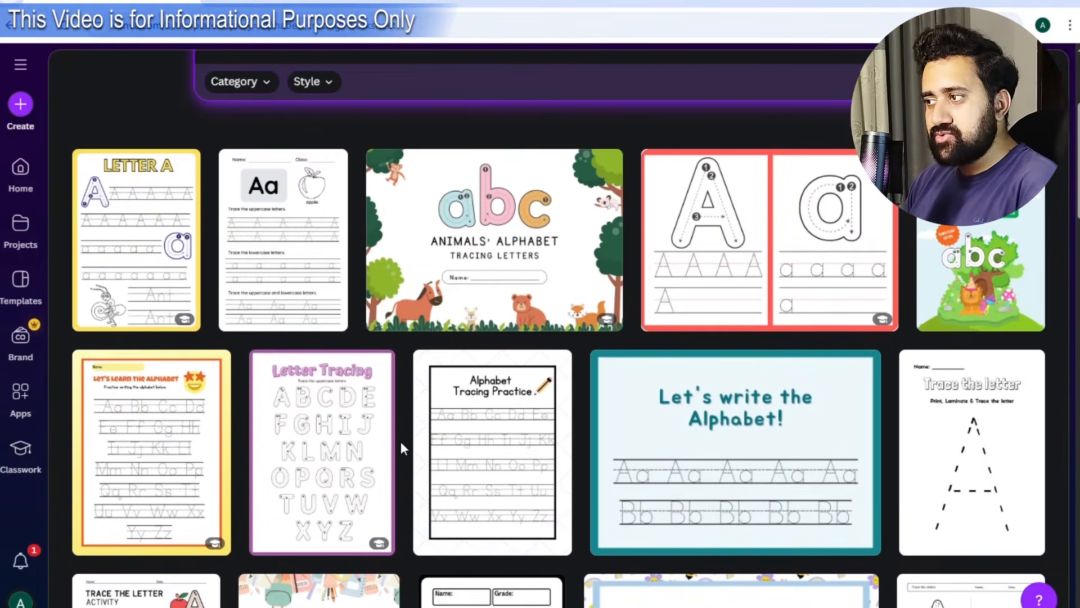
scroll(400, 441, "up", 4)
scroll(401, 441, "down", 4)
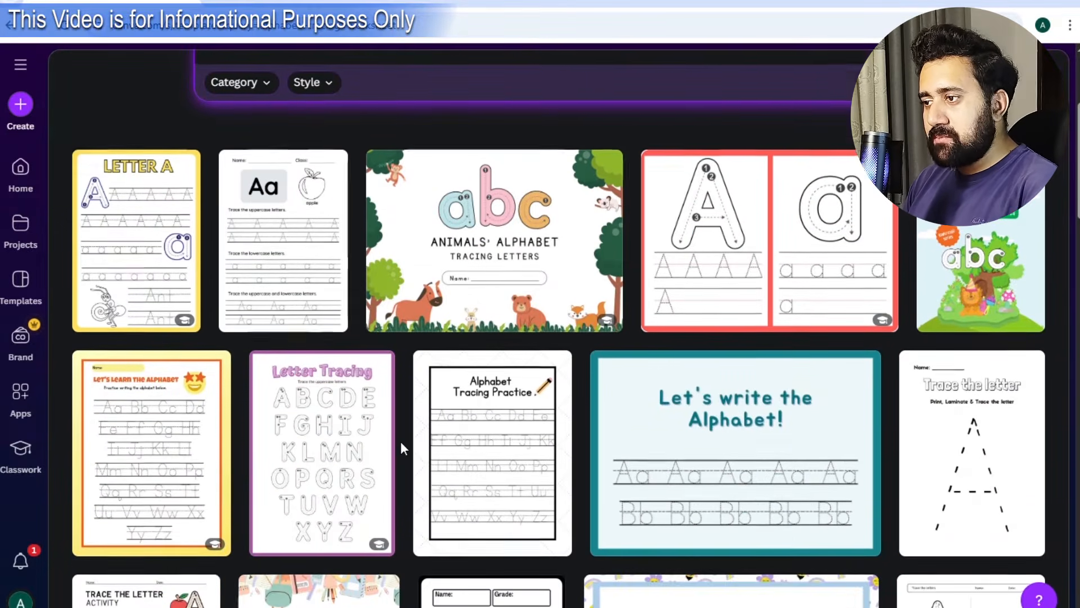
scroll(401, 441, "up", 3)
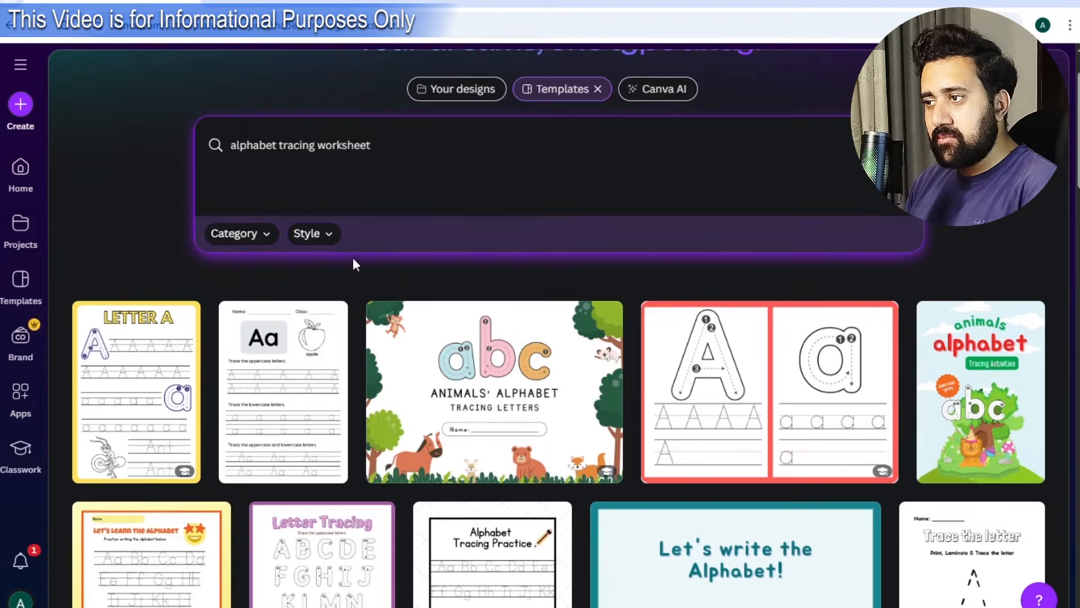
mouse_move(818, 401)
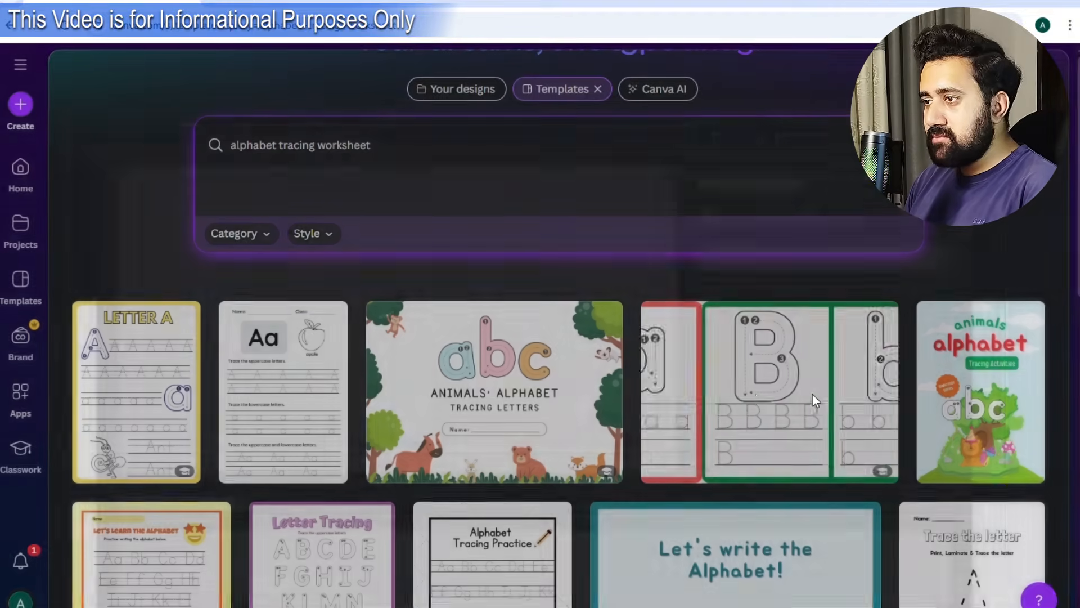
Open the red-bordered A/a tracing template as an editable copy and scroll its letter pages.
left_click(812, 396)
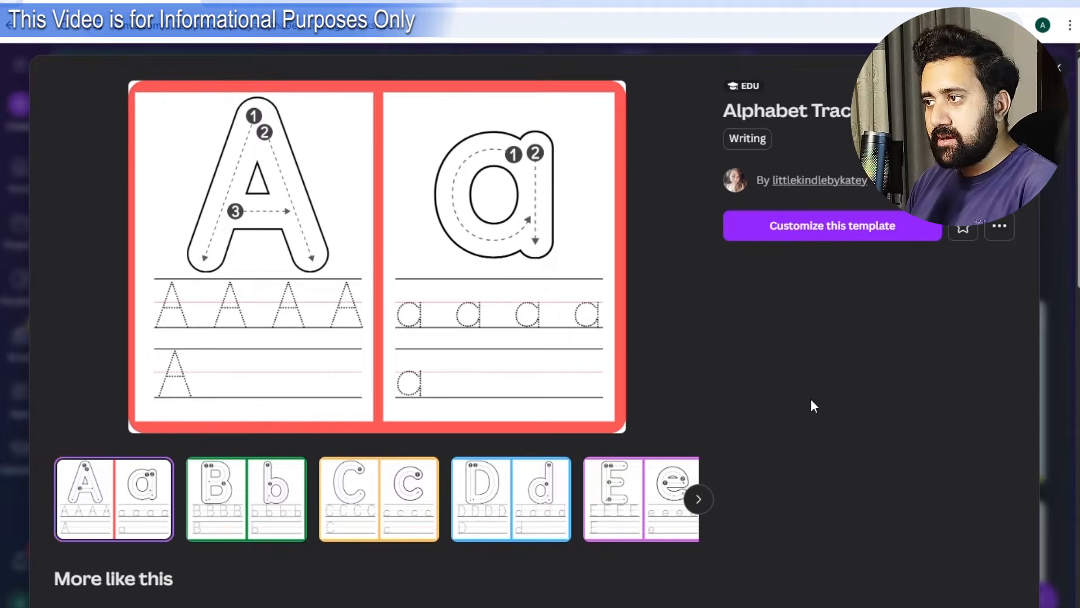
left_click(907, 236)
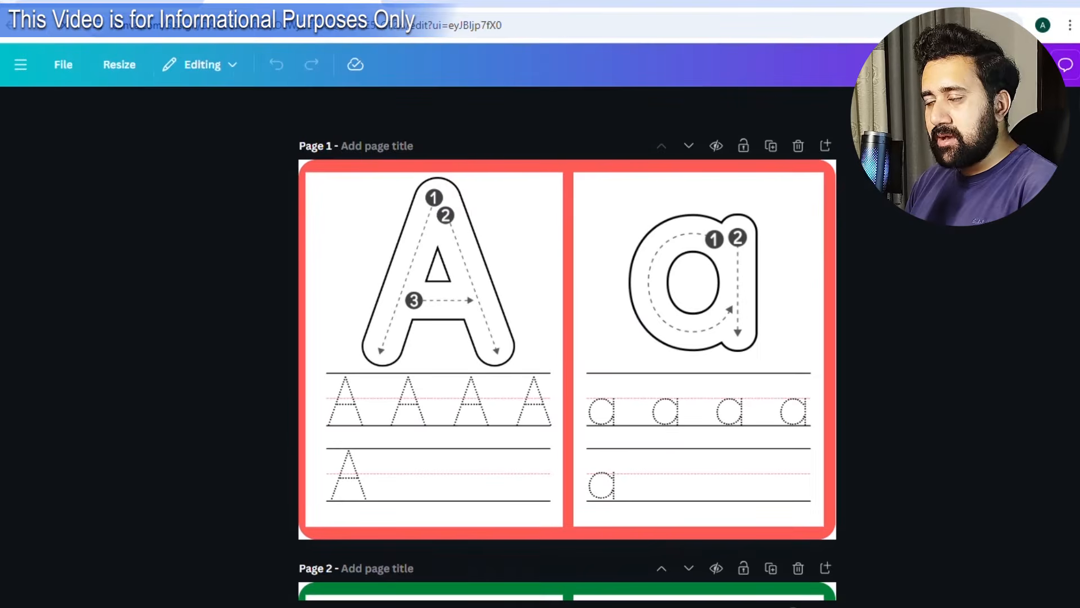
scroll(681, 428, "down", 3)
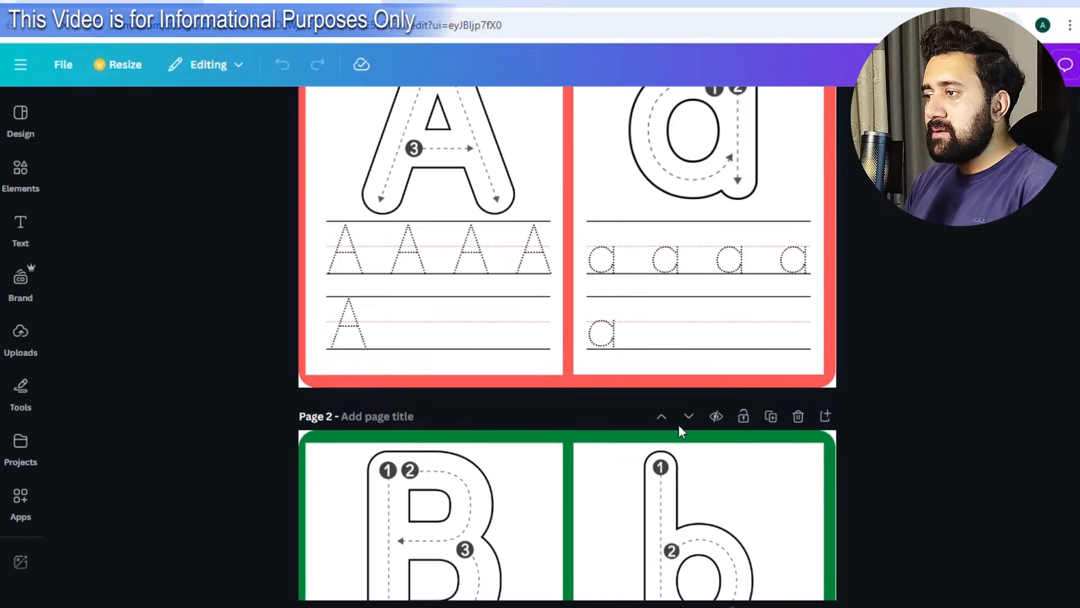
scroll(681, 430, "down", 20)
scroll(681, 431, "down", 20)
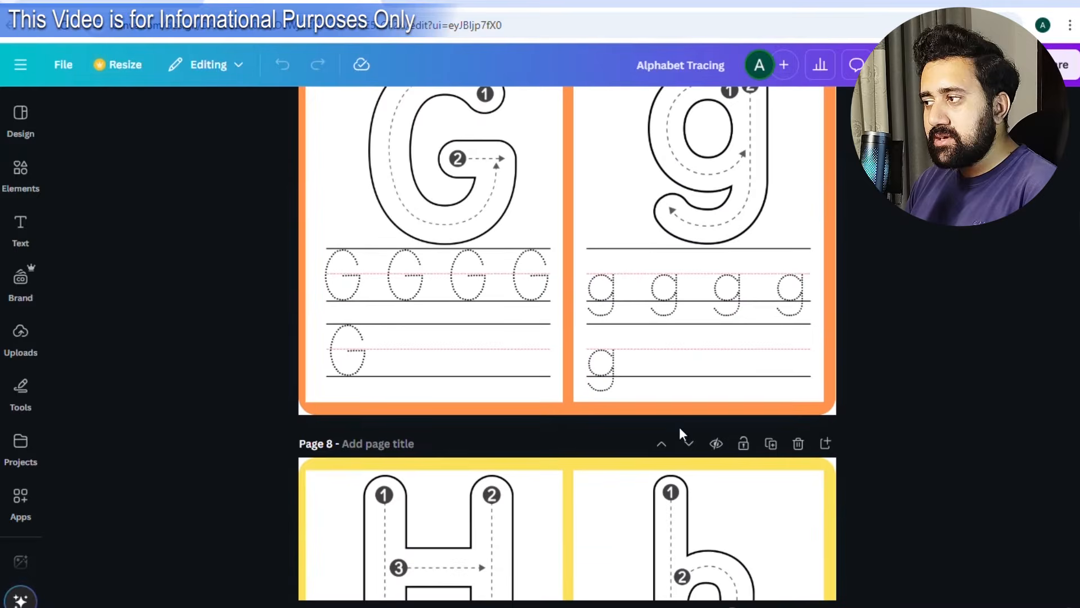
scroll(680, 430, "up", 1)
scroll(560, 397, "up", 20)
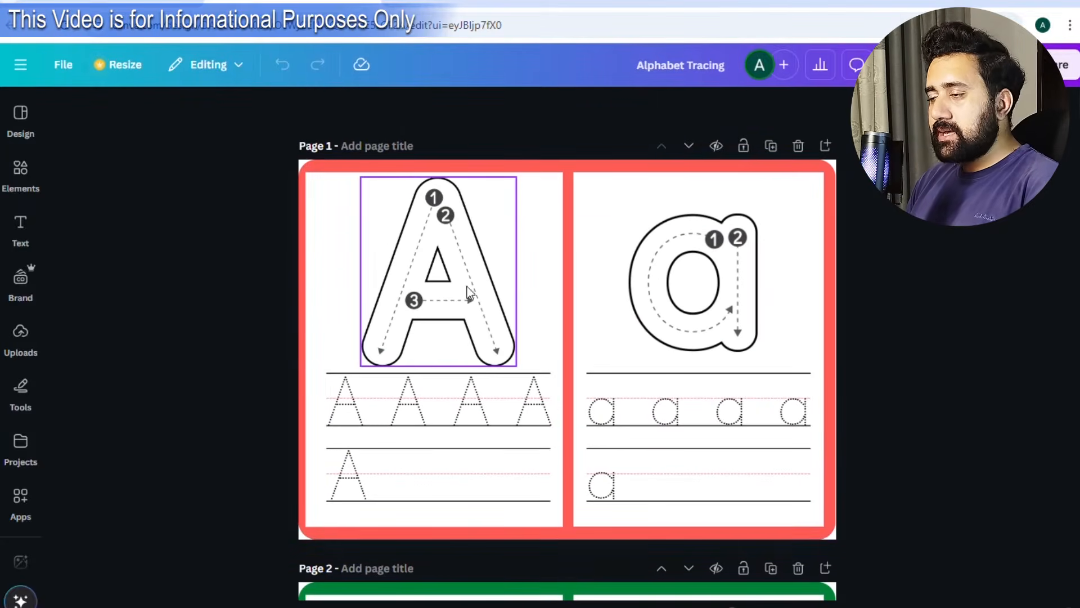
Recolour Page 1's red border to yellow, after trying dark green and royal blue.
left_click(585, 170)
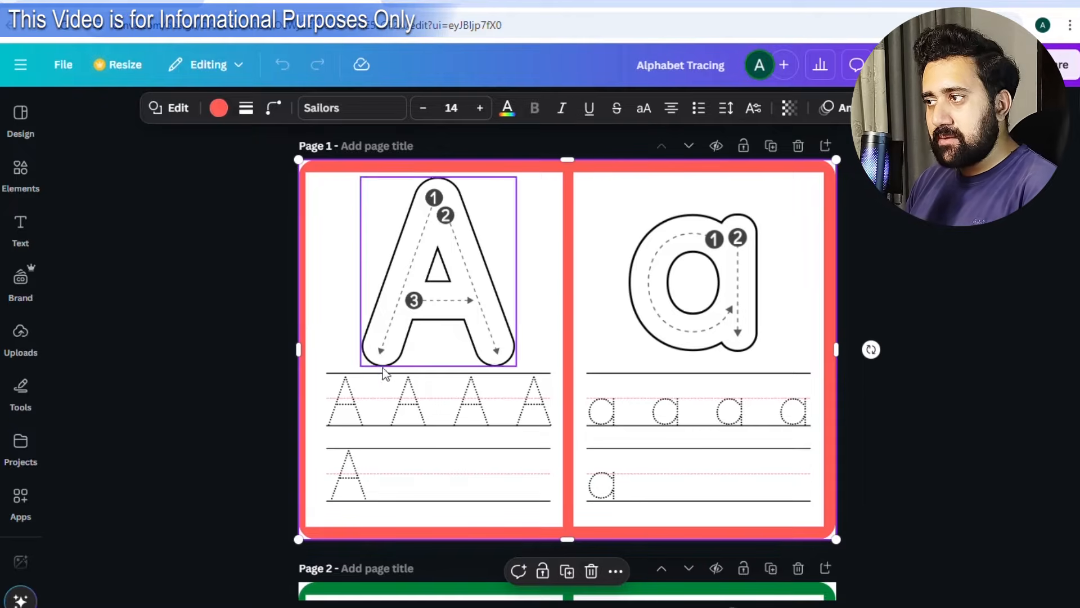
left_click(222, 112)
left_click(215, 263)
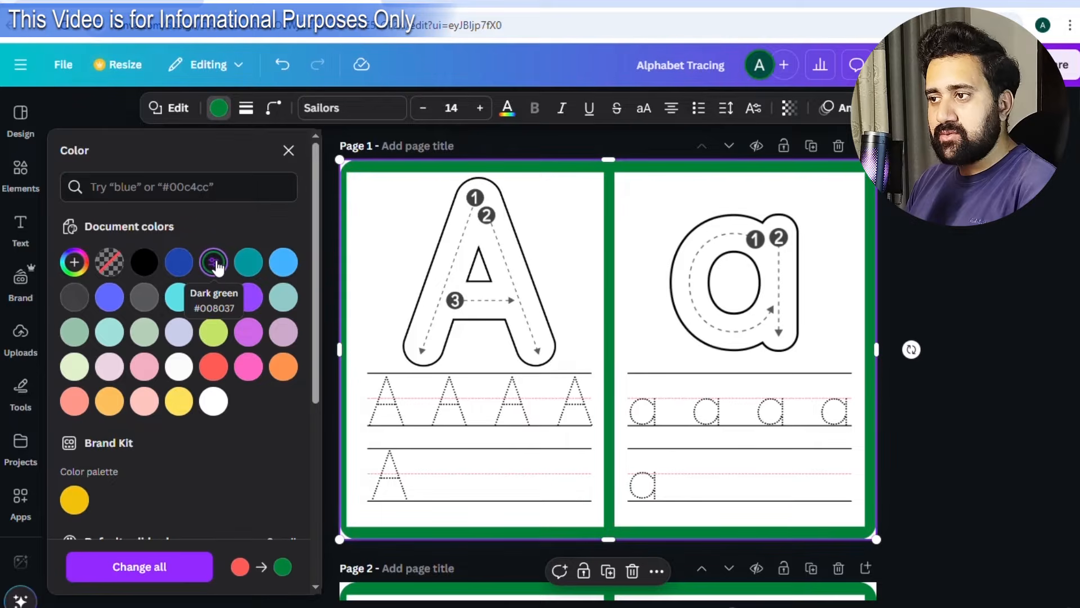
left_click(109, 295)
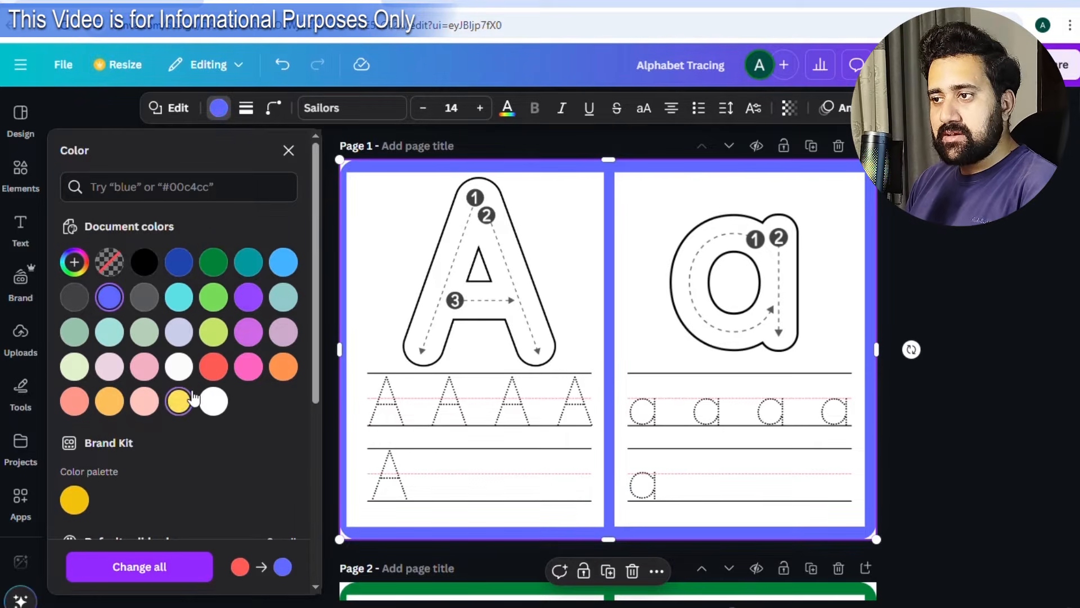
left_click(75, 499)
left_click(933, 269)
left_click(933, 293)
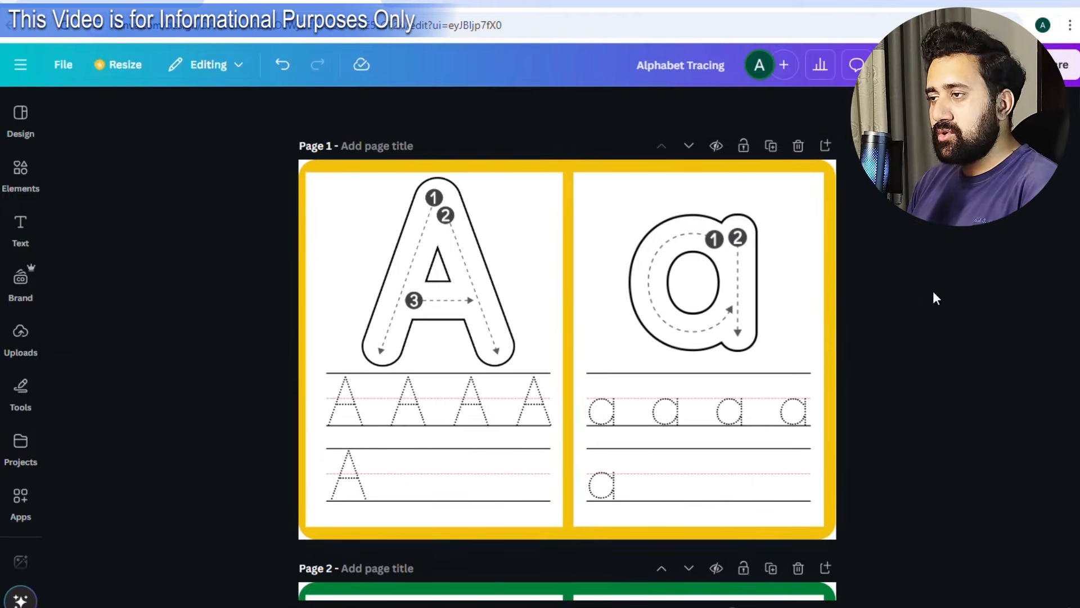
Change the big A letter's white fill on Page 1, trying light blue before green.
left_click(444, 305)
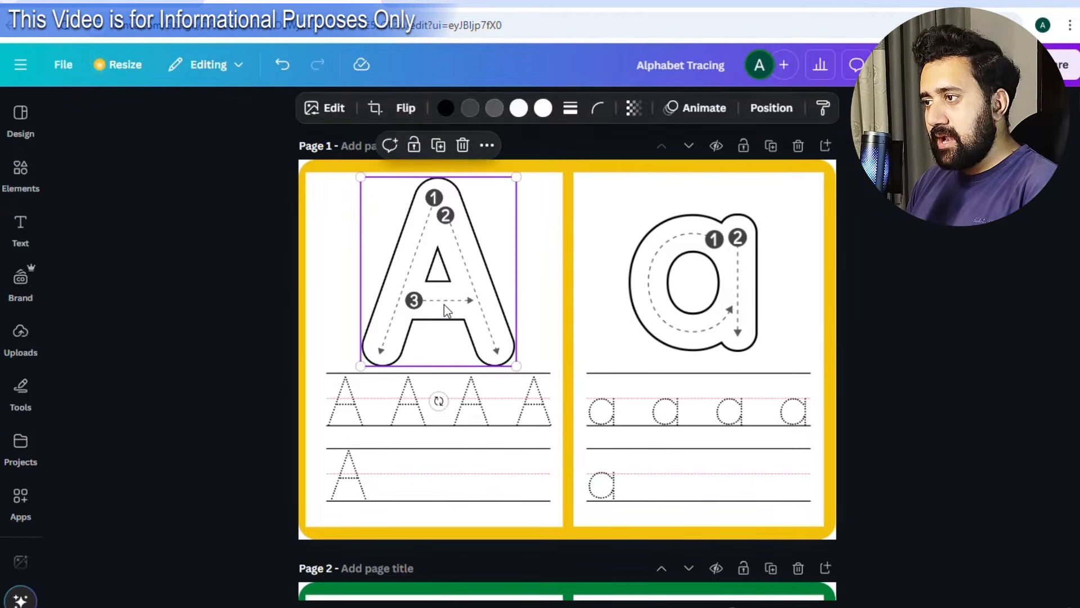
left_click(678, 333)
left_click(509, 325)
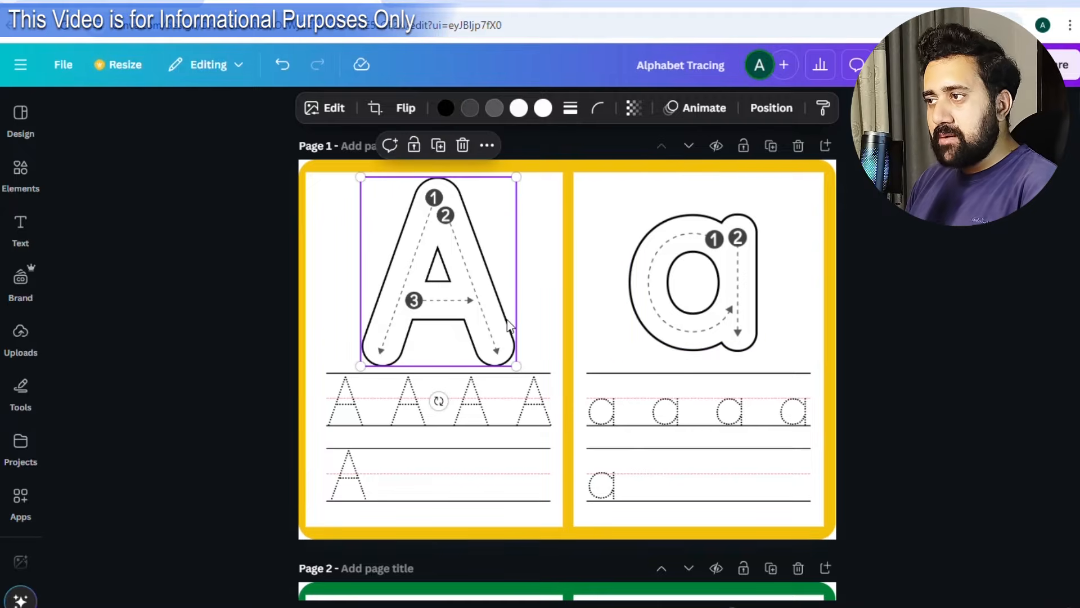
left_click(545, 109)
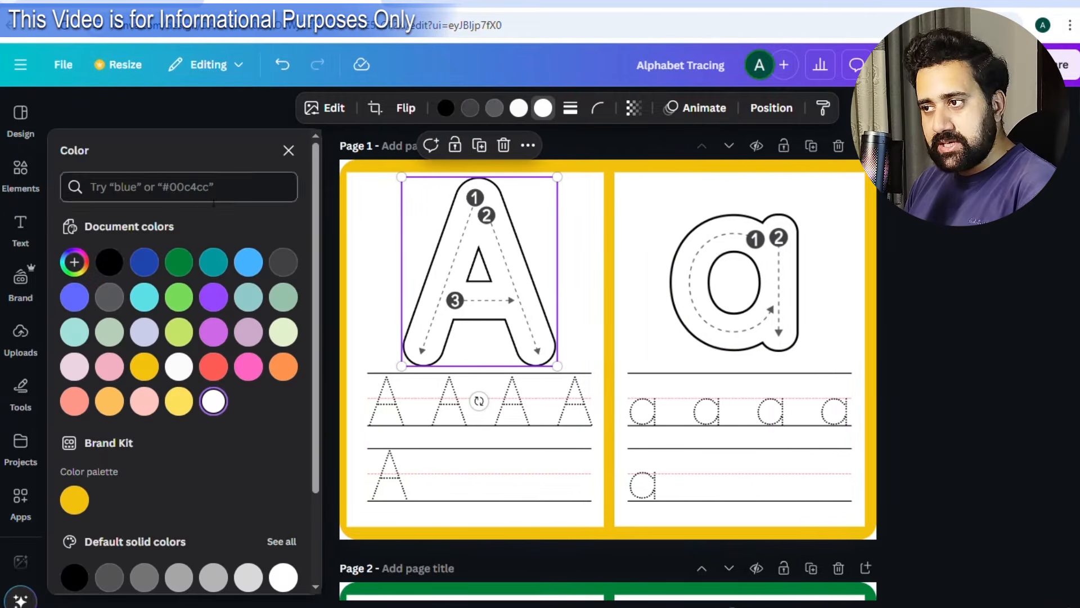
left_click(249, 262)
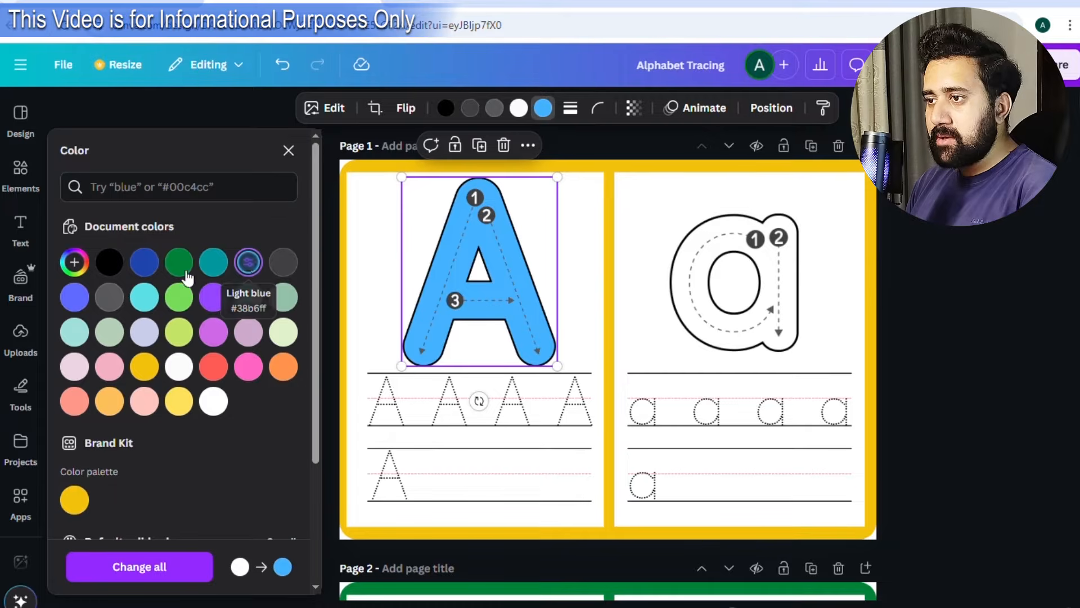
left_click(220, 368)
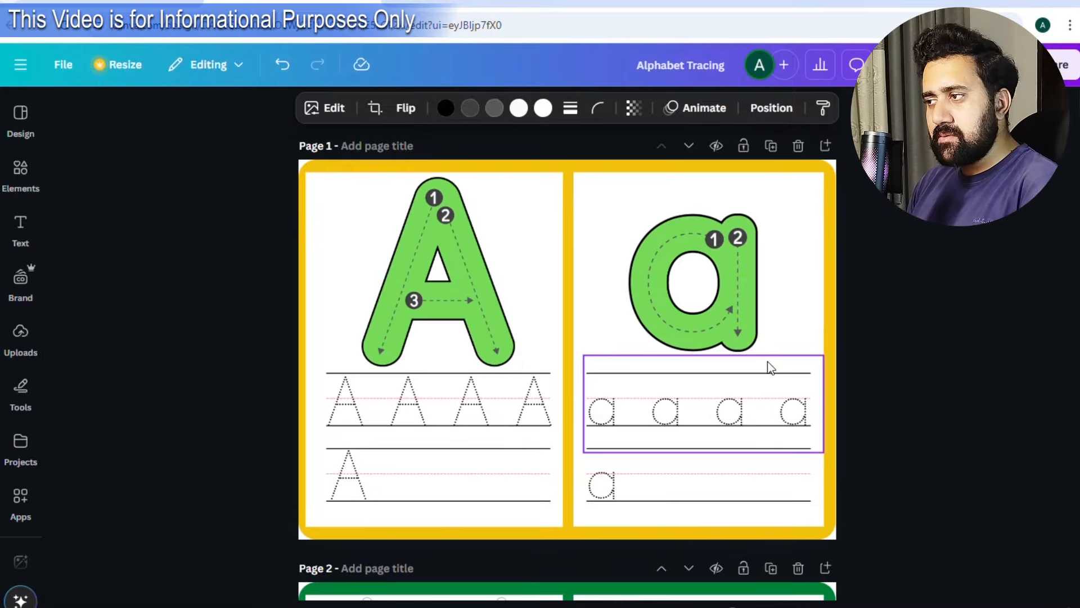
scroll(770, 355, "down", 15)
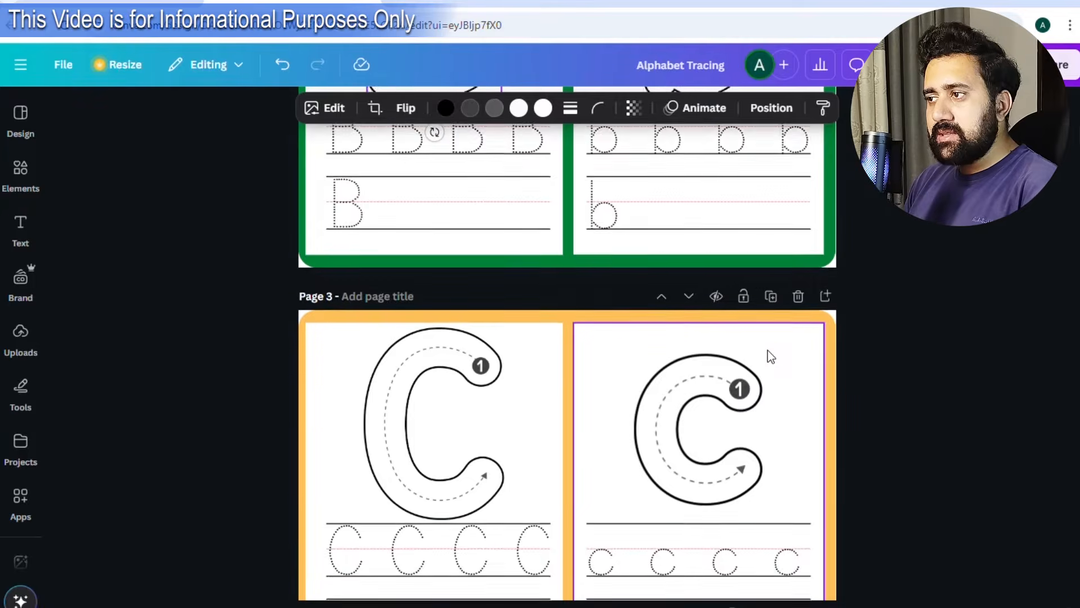
scroll(773, 355, "down", 15)
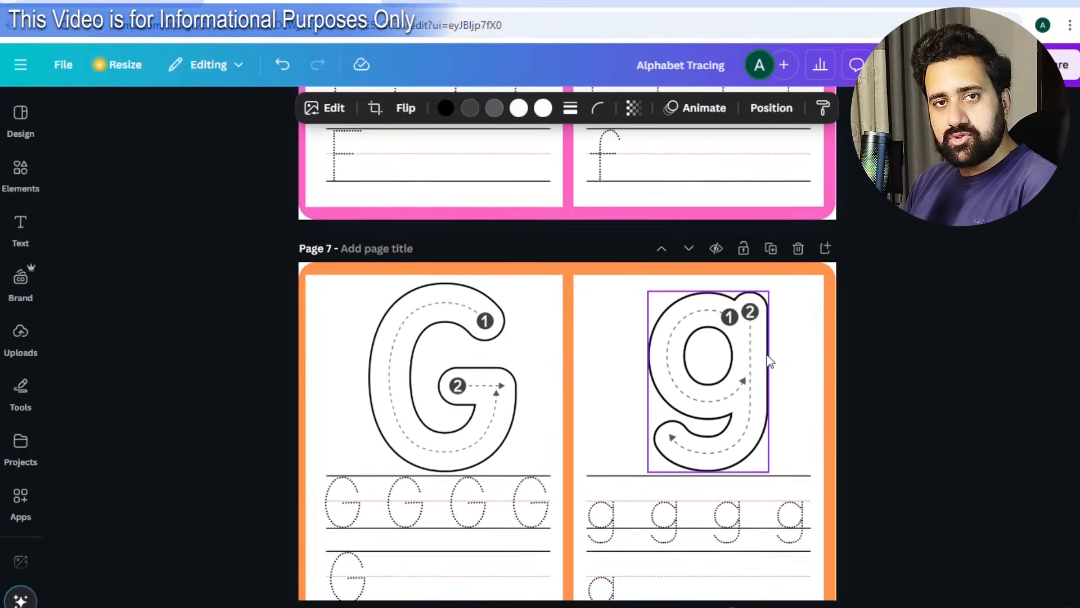
scroll(768, 355, "up", 20)
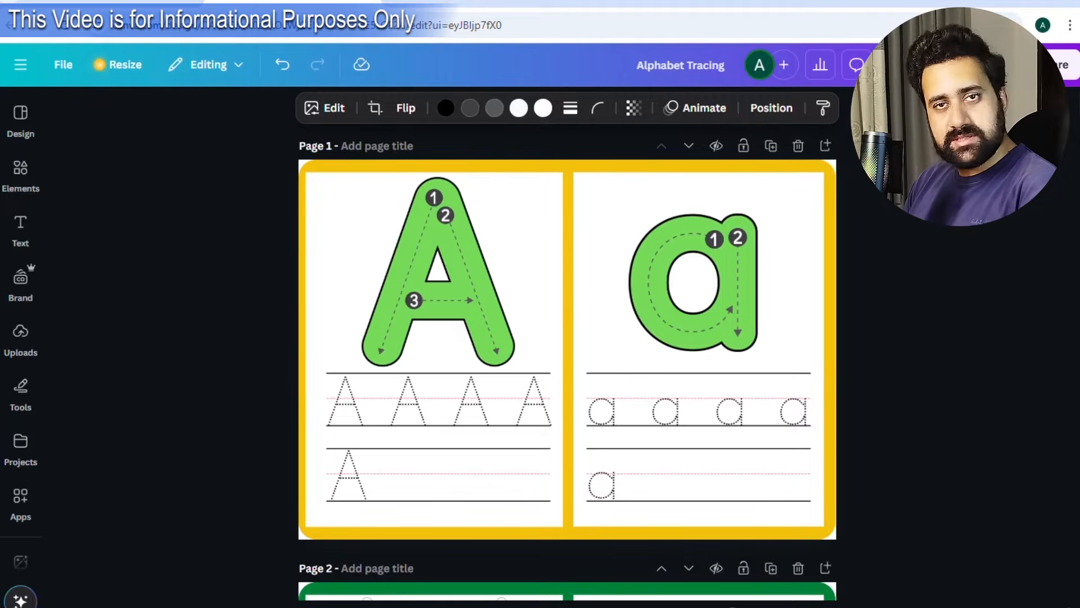
Download all 26 pages of the design as a PDF Standard file.
left_click(1061, 65)
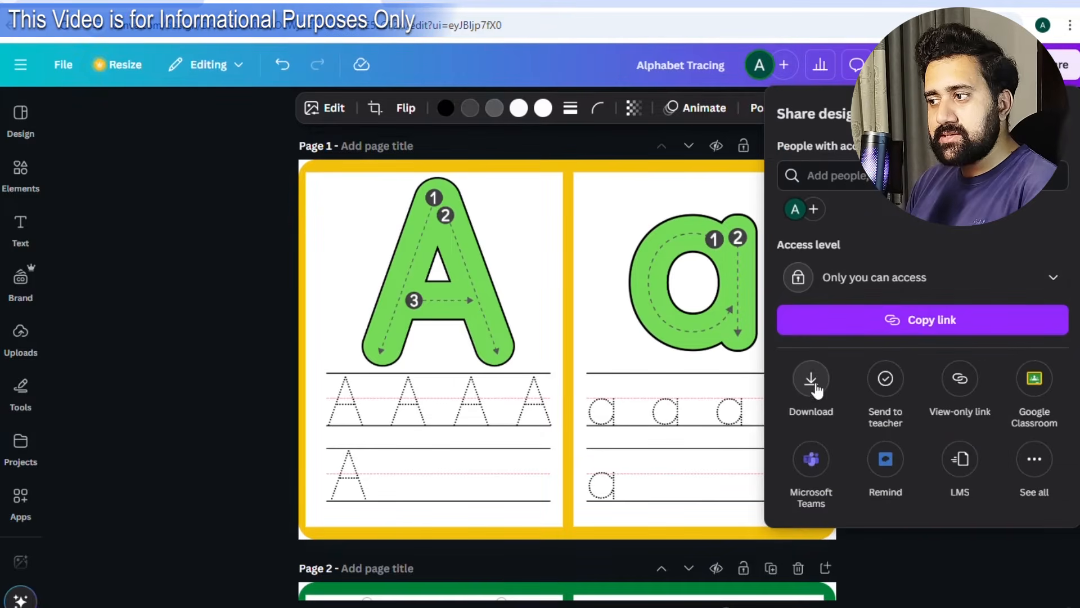
left_click(813, 380)
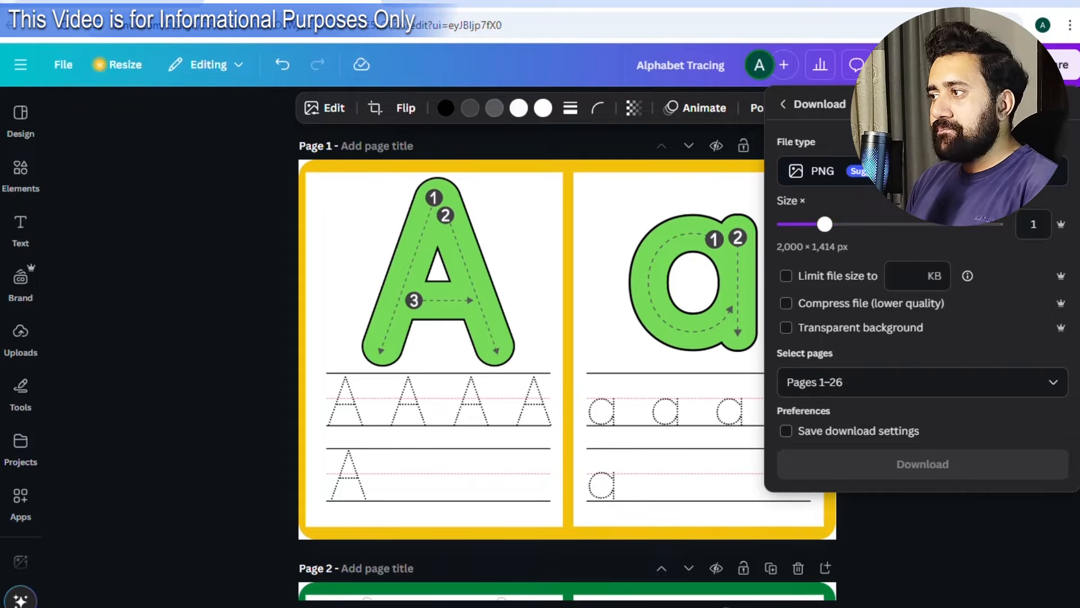
left_click(843, 173)
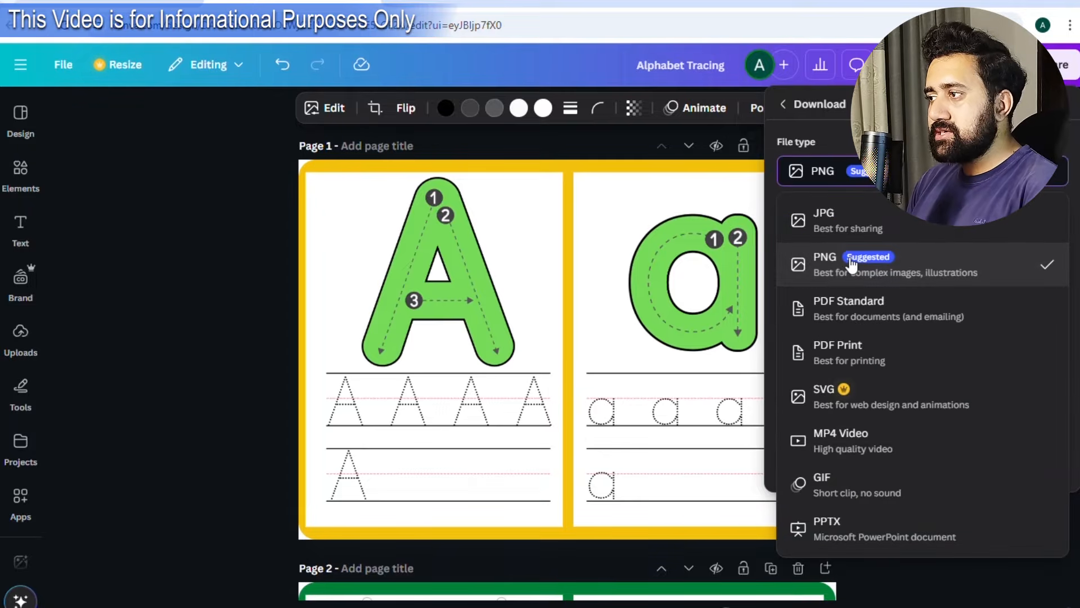
left_click(887, 307)
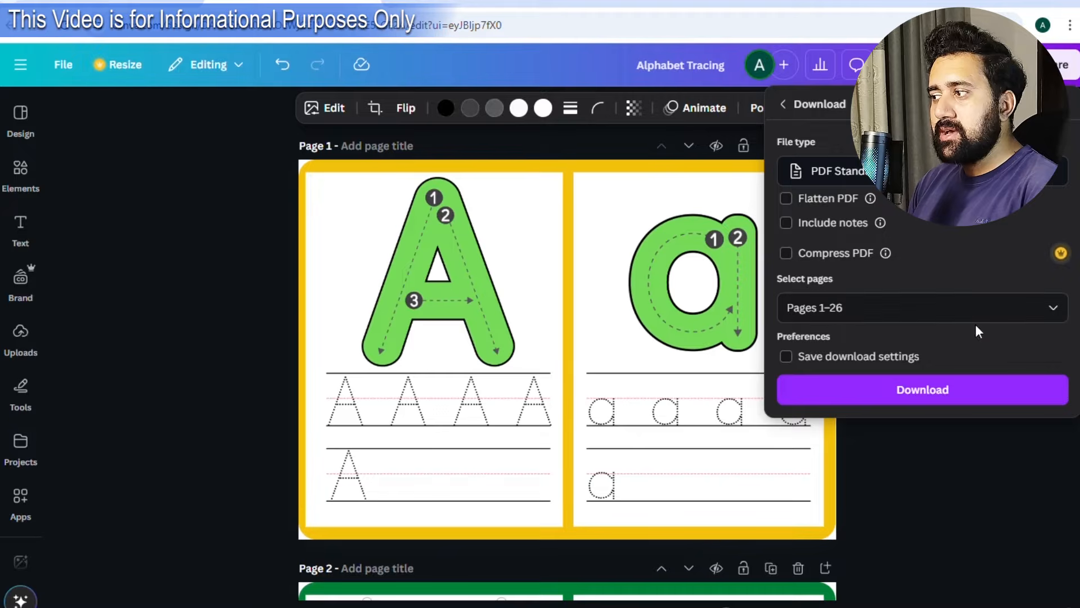
left_click(898, 396)
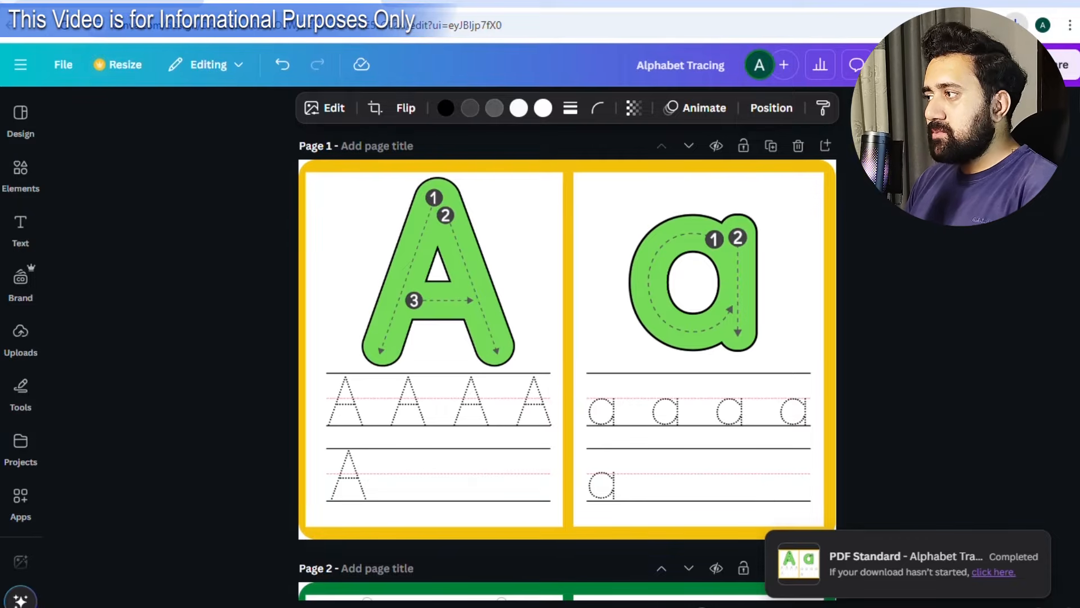
Download all 26 pages again as PNG images.
left_click(1062, 66)
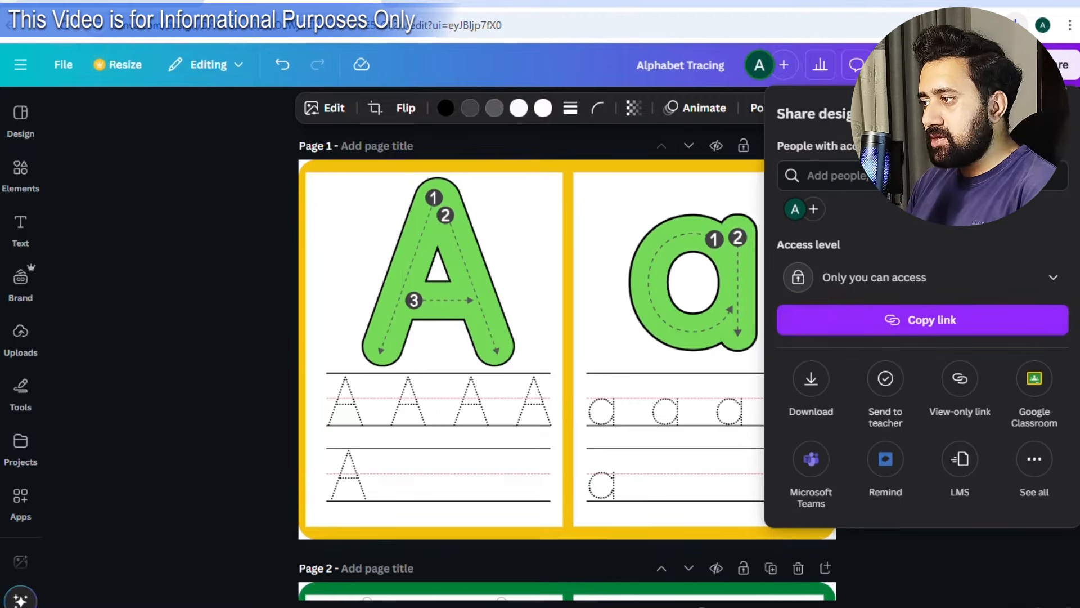
left_click(810, 378)
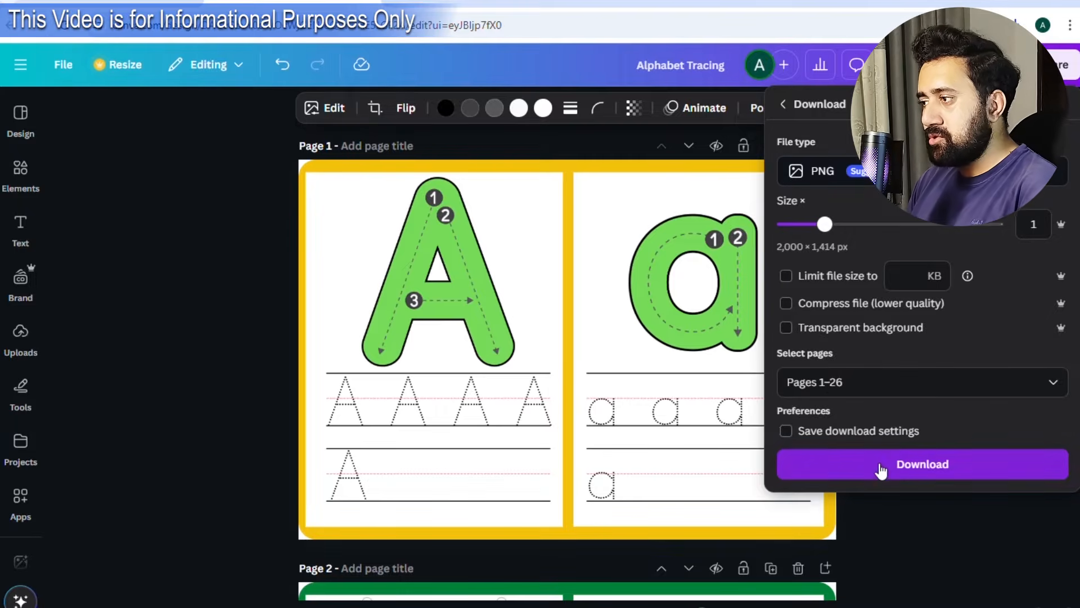
left_click(881, 469)
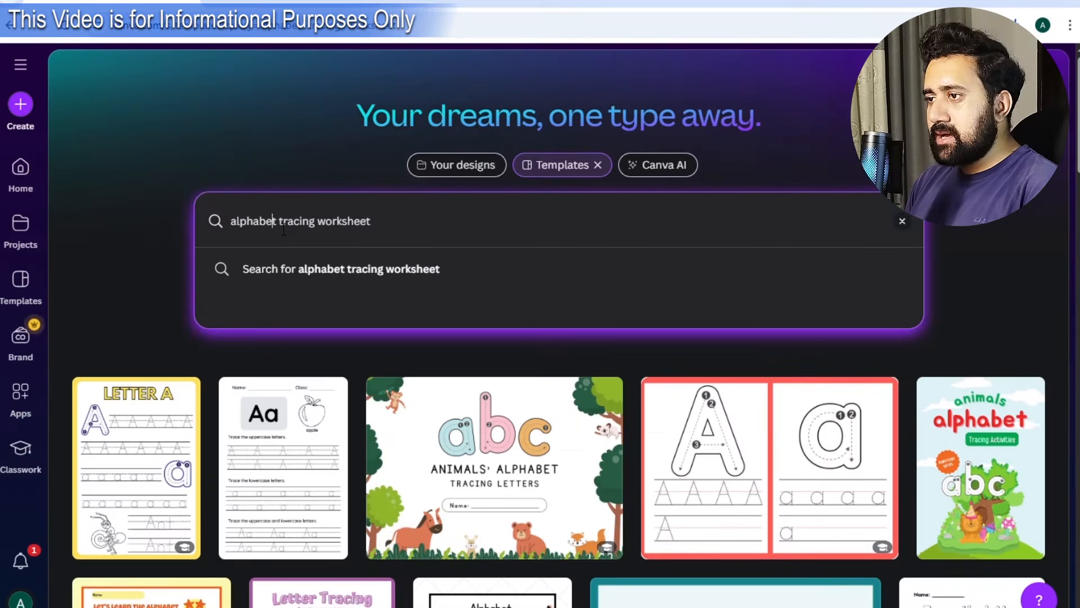
Search templates for 'counting tracing worksheet' and browse the results.
left_click_drag(266, 227, 245, 227)
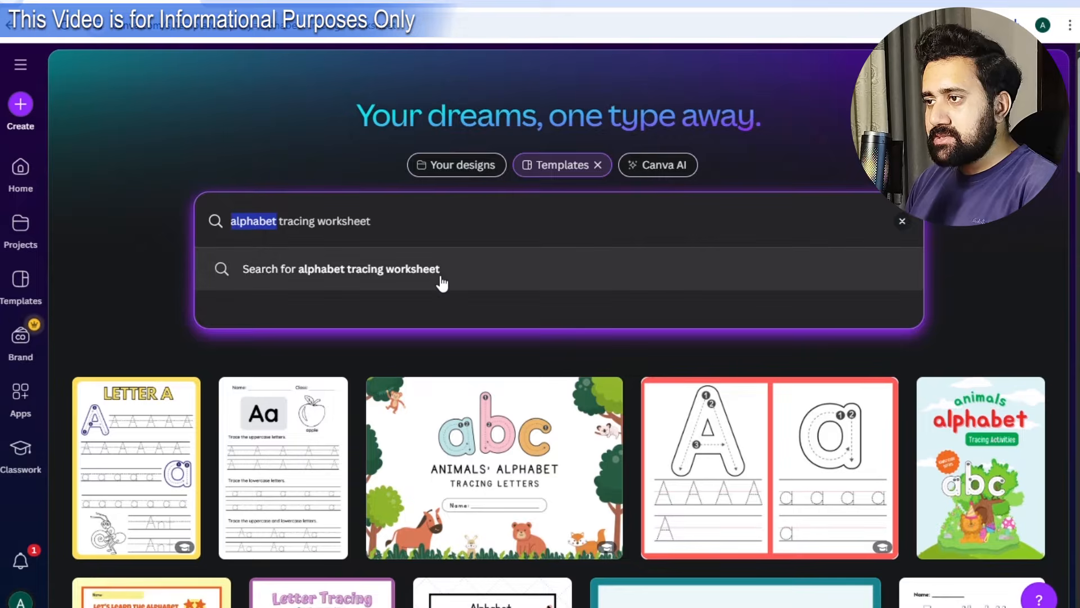
type("counting")
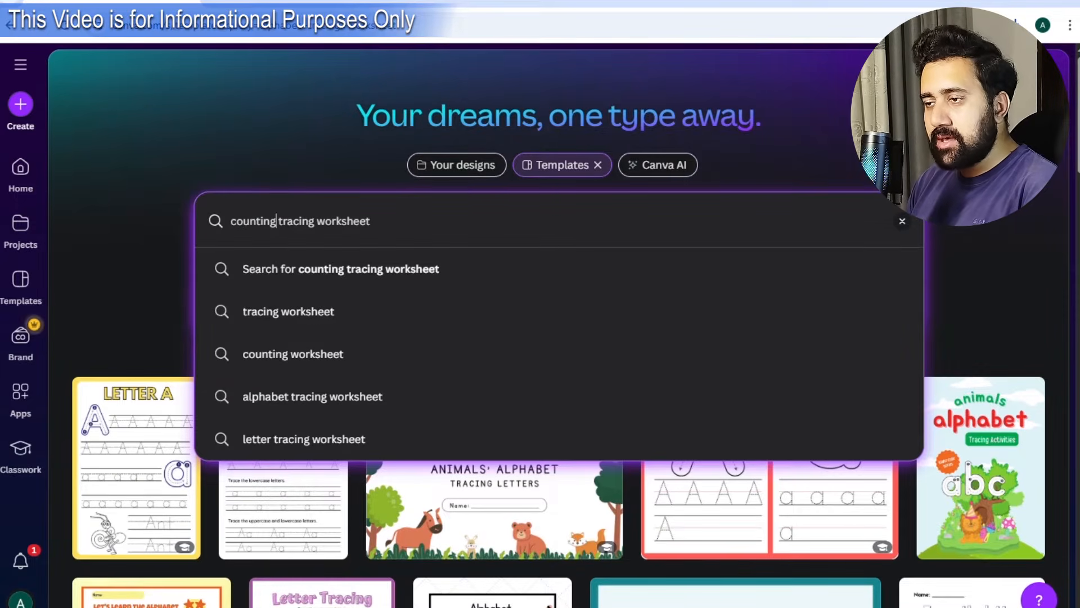
key("Return")
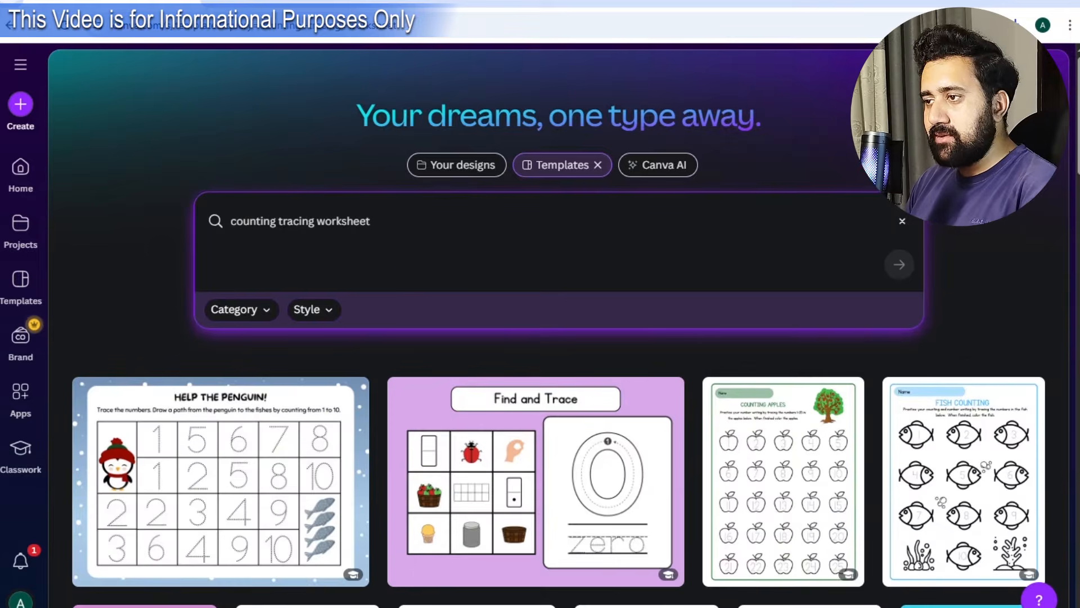
scroll(467, 280, "down", 3)
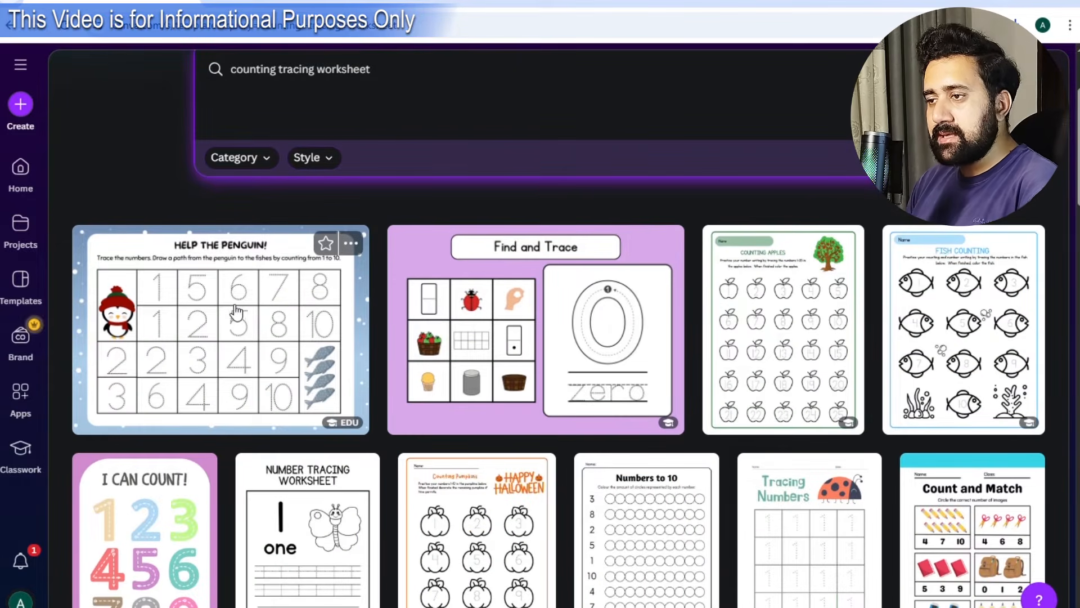
scroll(205, 311, "down", 3)
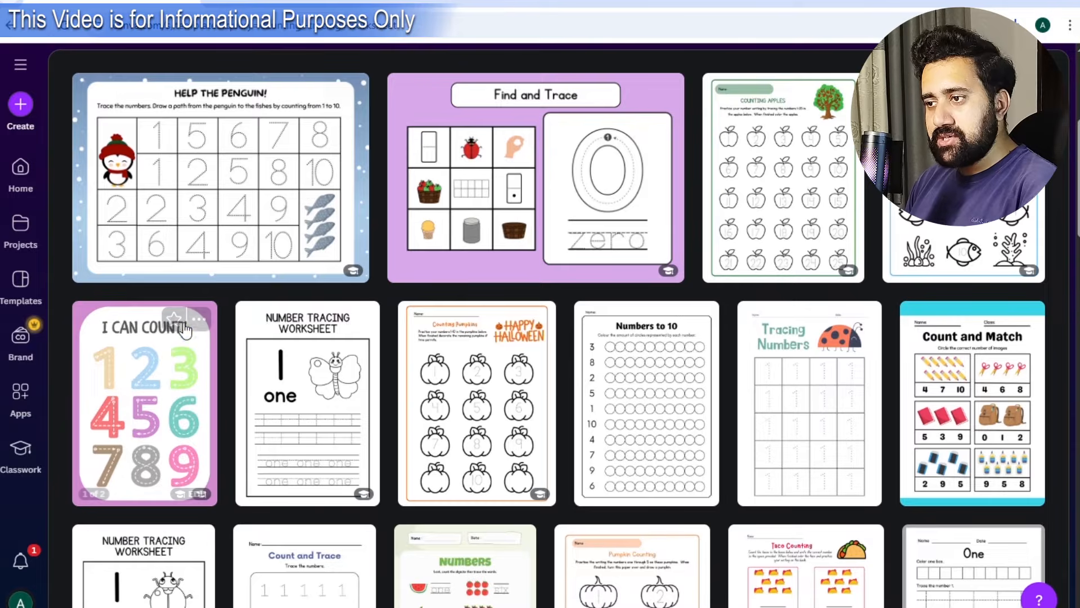
scroll(310, 393, "down", 3)
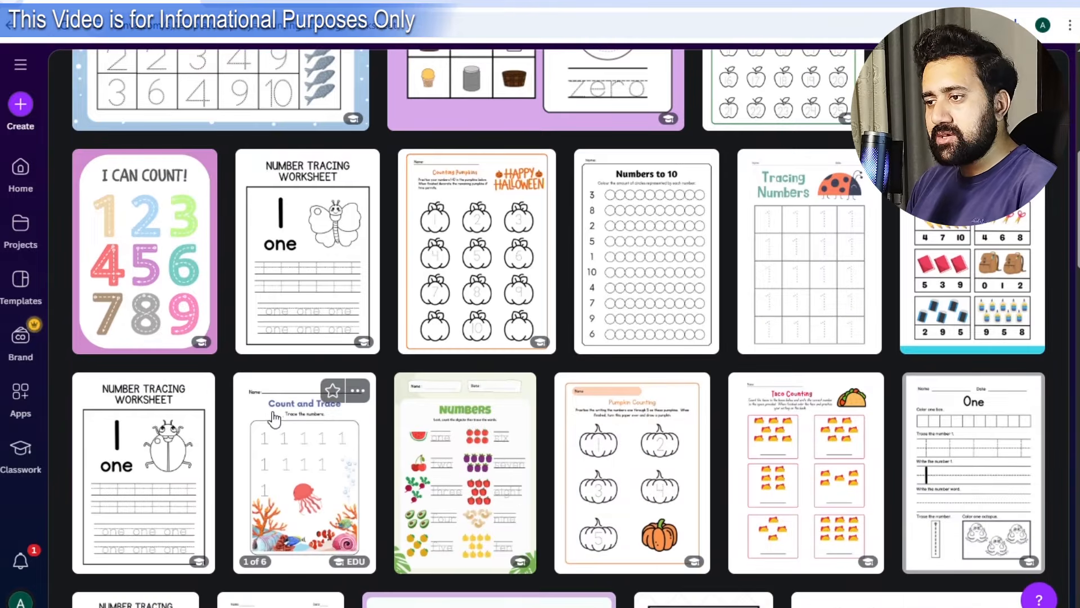
scroll(846, 472, "up", 9)
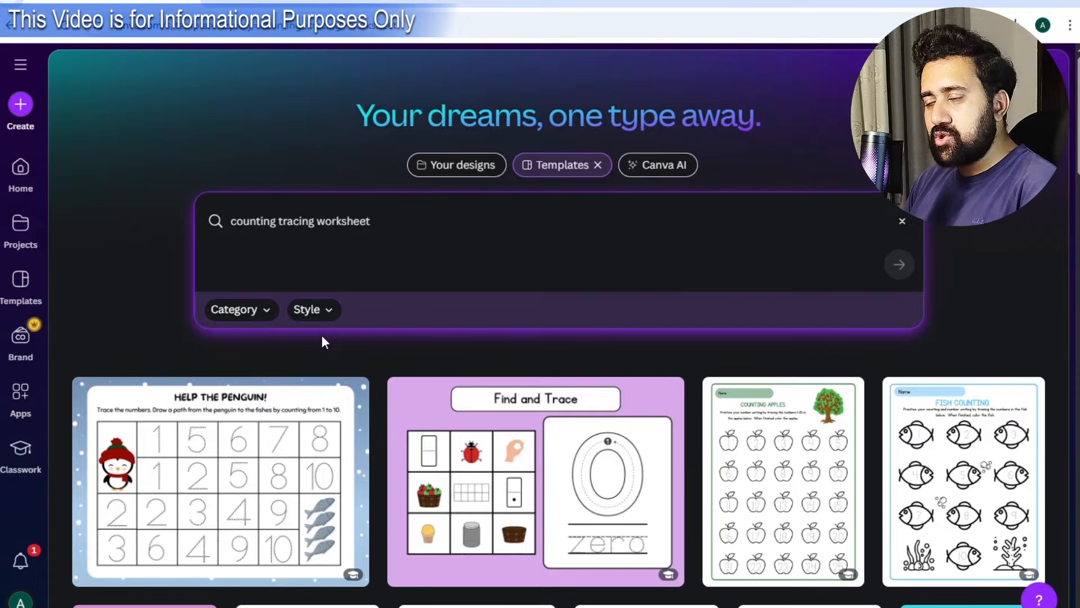
Broaden the search to 'tracing worksheet' and scroll through the wider template grid.
left_click_drag(276, 223, 231, 225)
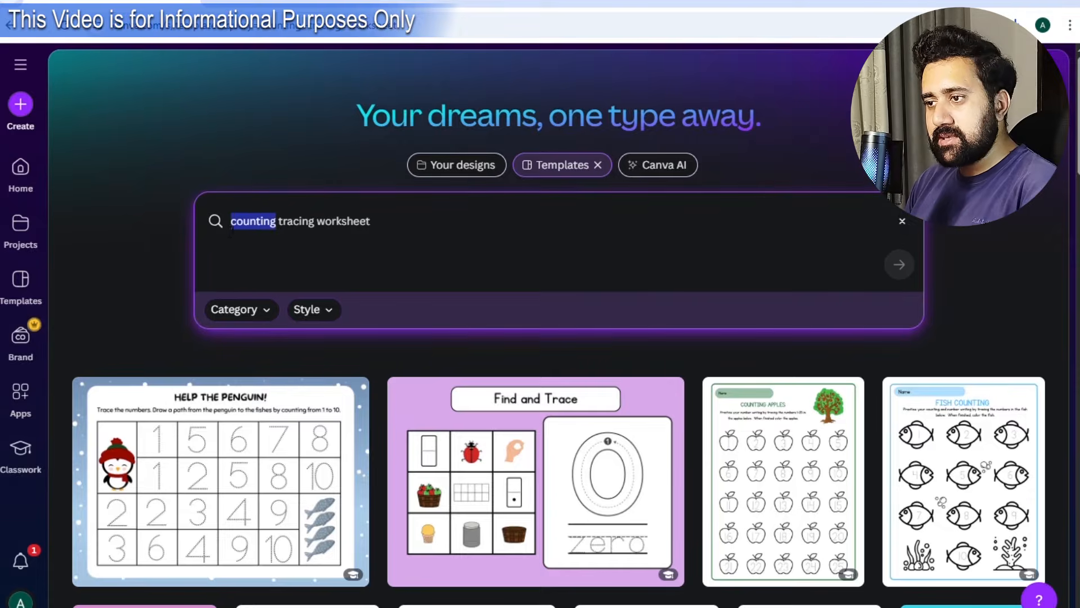
key("BackSpace")
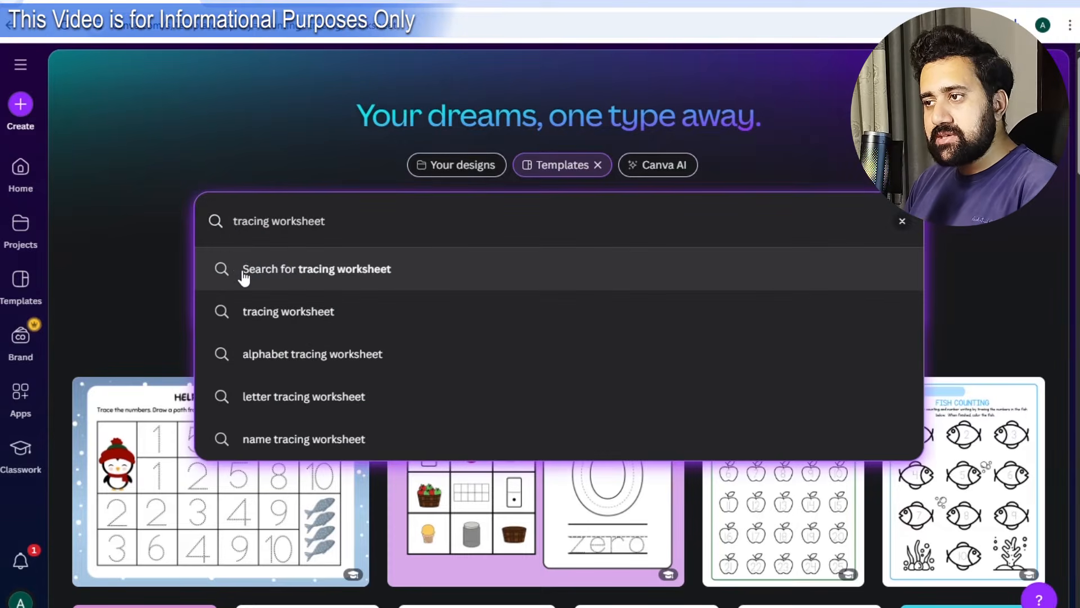
key("Return")
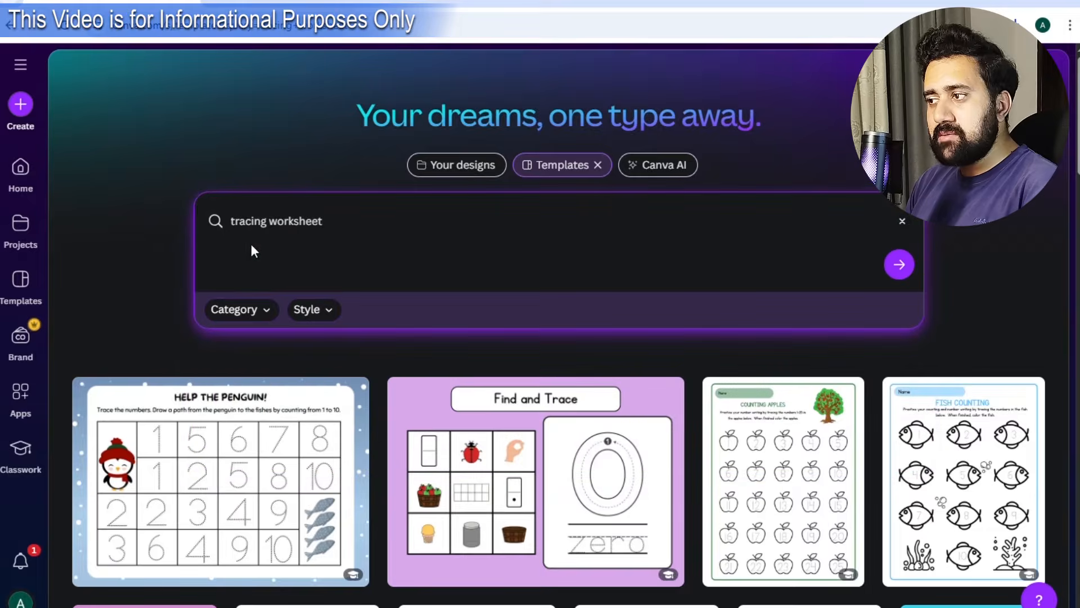
scroll(810, 315, "down", 4)
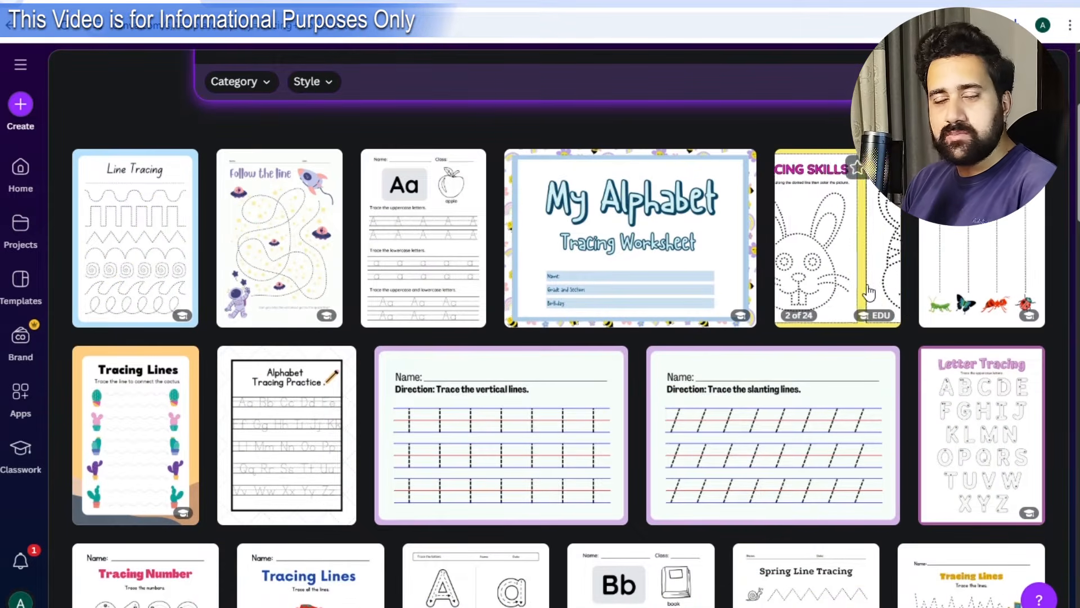
scroll(645, 388, "down", 1)
scroll(645, 388, "down", 5)
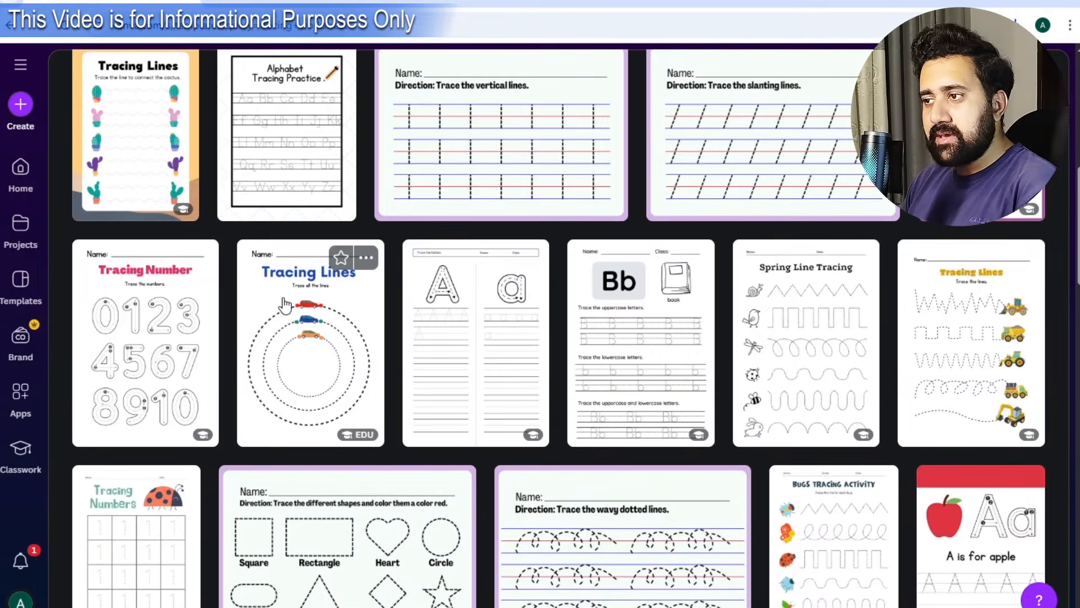
scroll(834, 319, "down", 8)
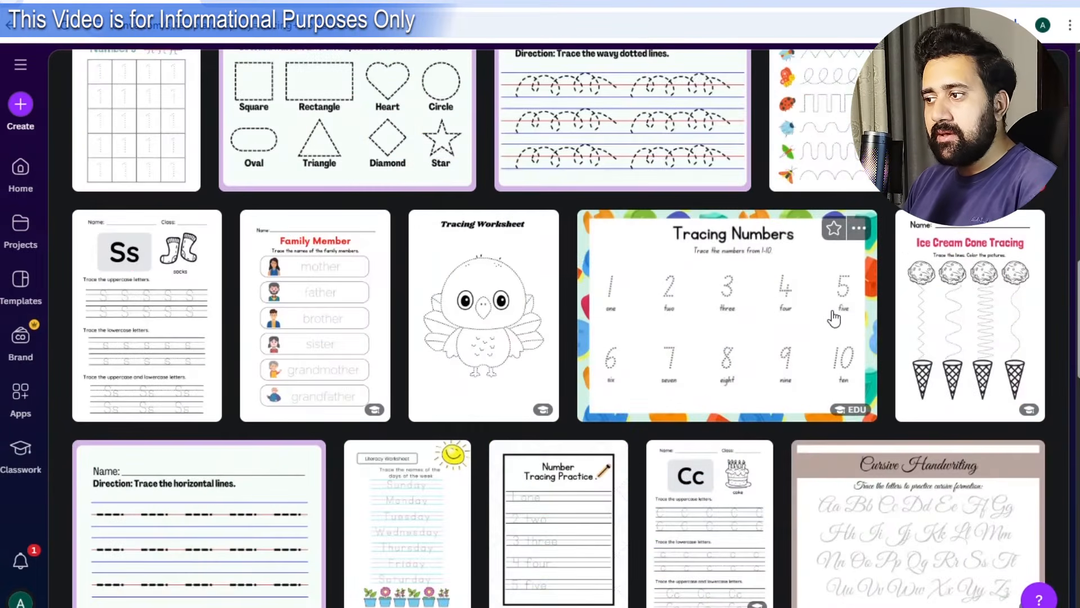
scroll(834, 319, "down", 17)
scroll(633, 329, "down", 9)
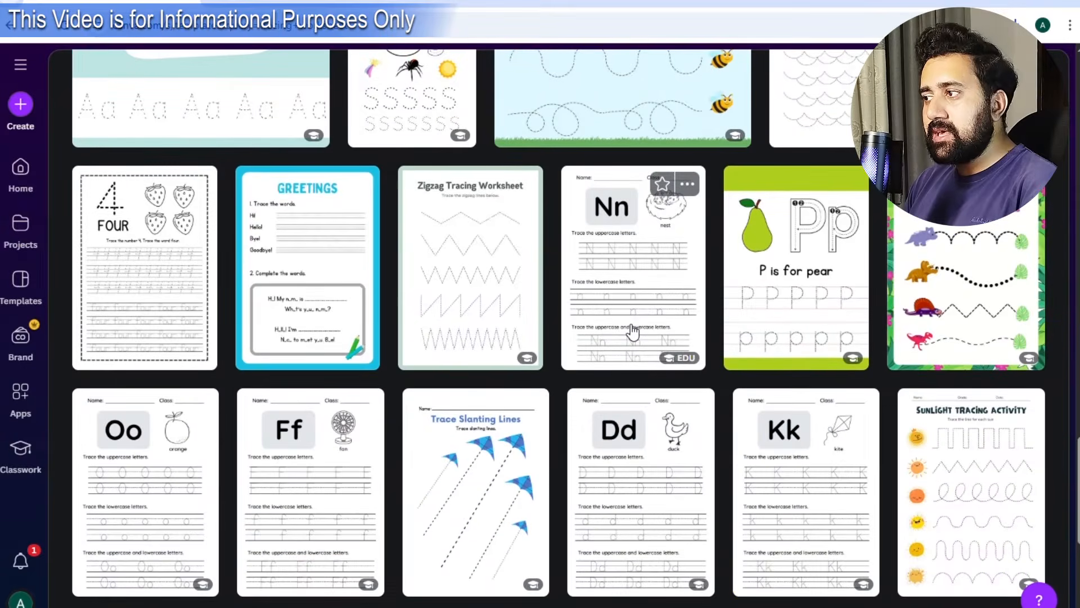
scroll(632, 332, "up", 11)
scroll(628, 344, "up", 16)
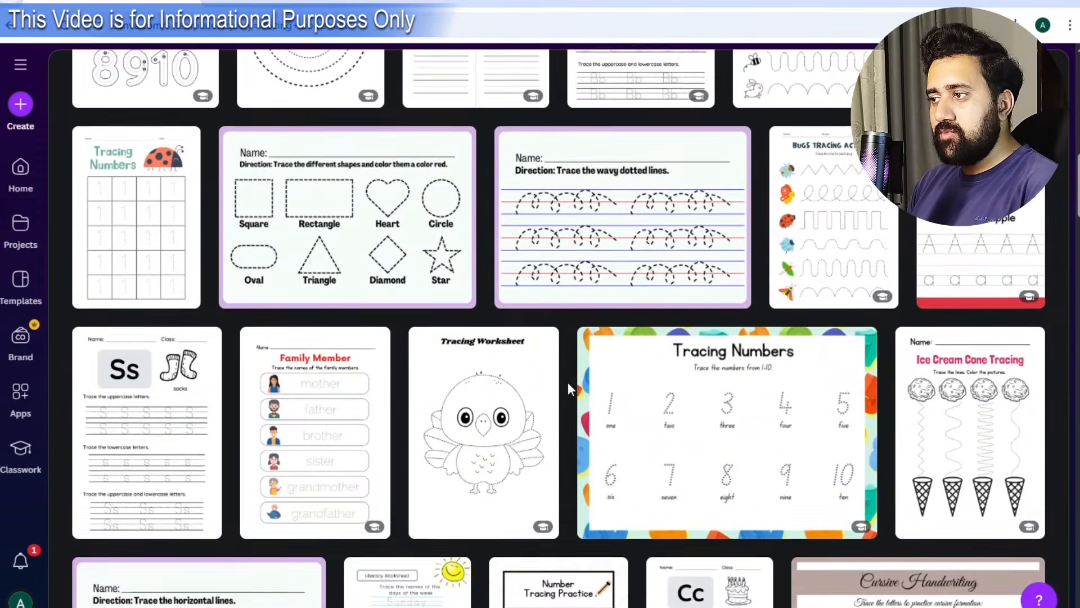
scroll(571, 385, "up", 16)
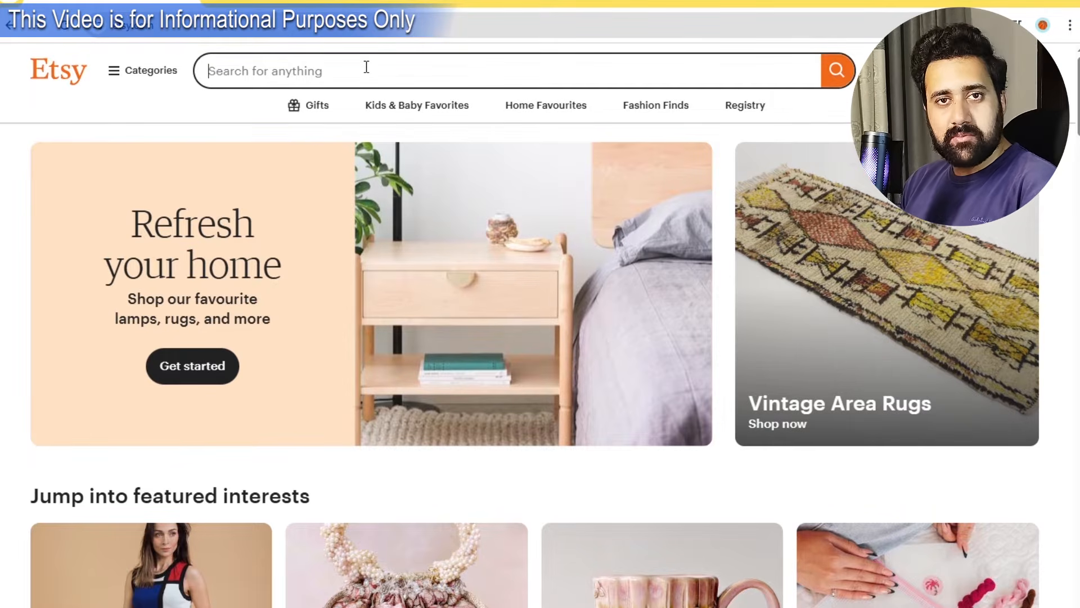
Search Etsy for 'tracing worksheets', then highlight etsy.com on the ScamAdviser review page.
type("tracig")
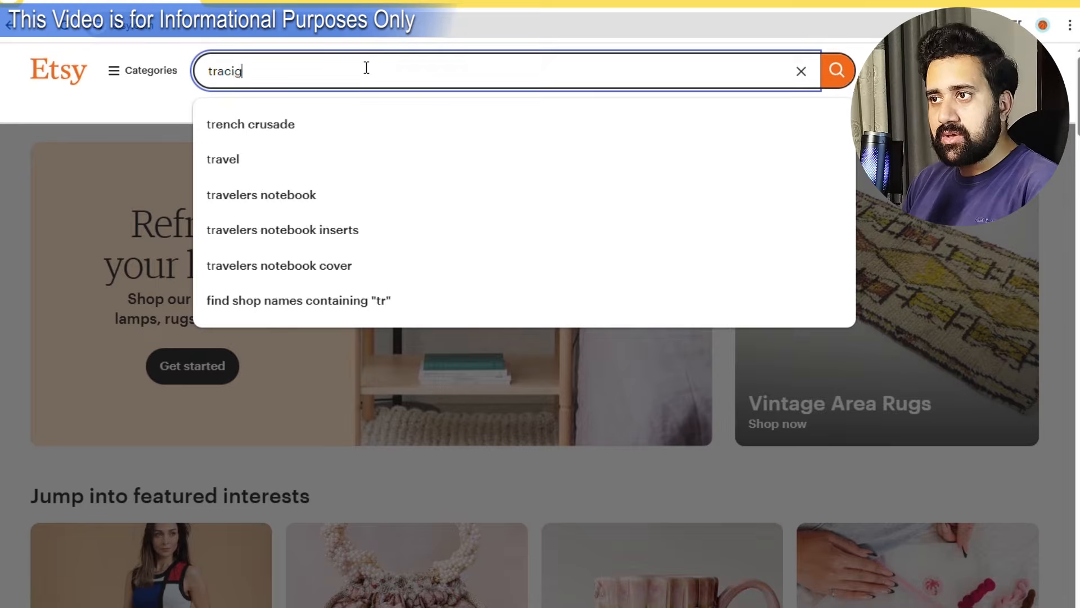
key("BackSpace")
type("ng worke")
key("BackSpace")
type("s")
left_click(338, 178)
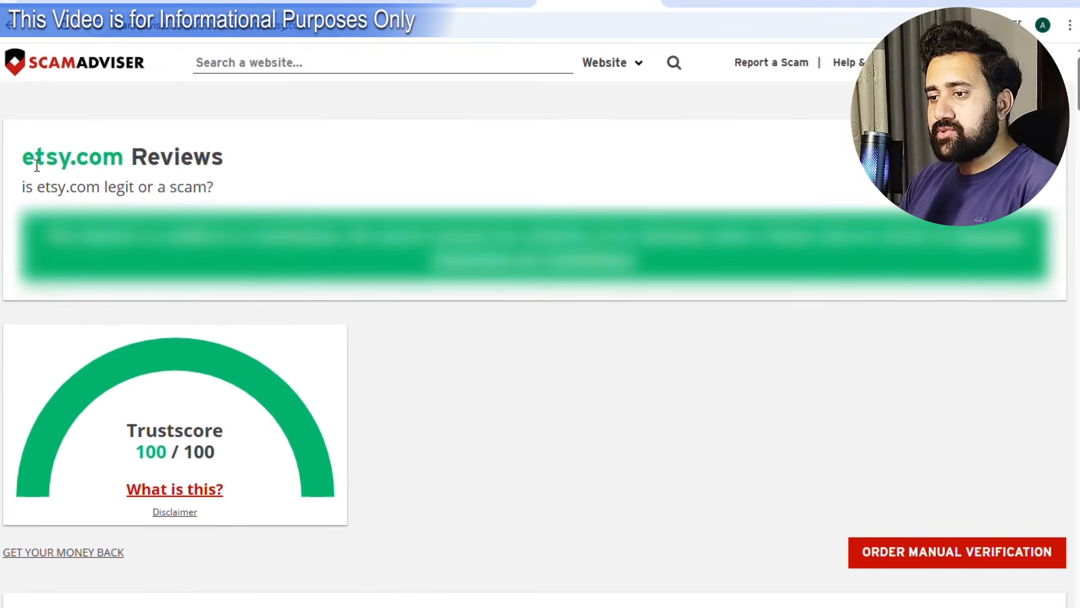
left_click_drag(23, 161, 135, 159)
Highlight etsy.com's 100/100 Trustscore, then switch to the Similarweb etsy.com analysis tab.
left_click(1, 251)
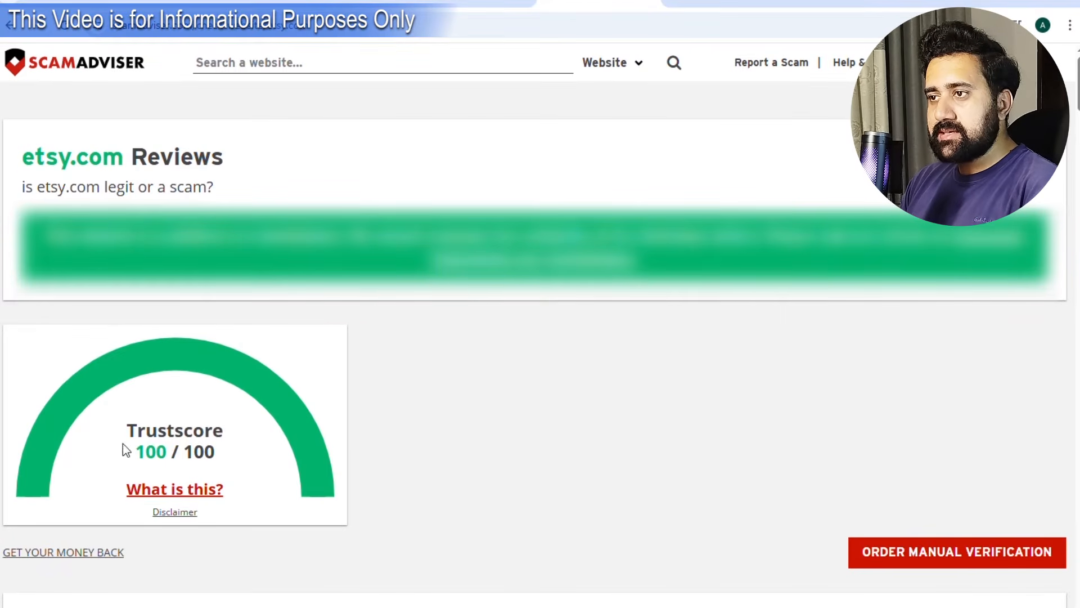
left_click_drag(127, 433, 225, 454)
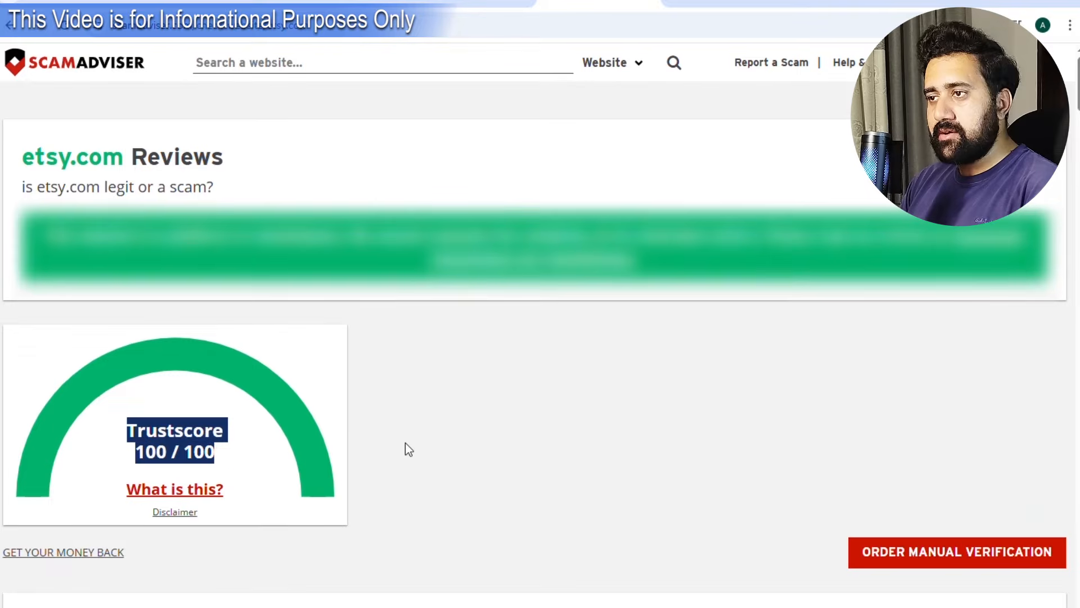
left_click(438, 430)
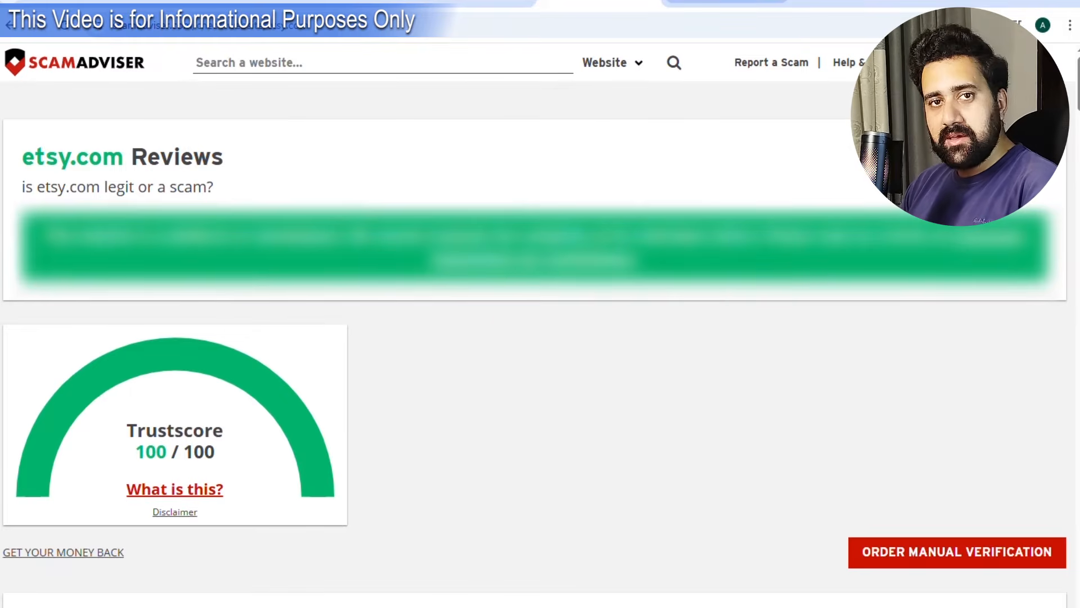
left_click(705, 2)
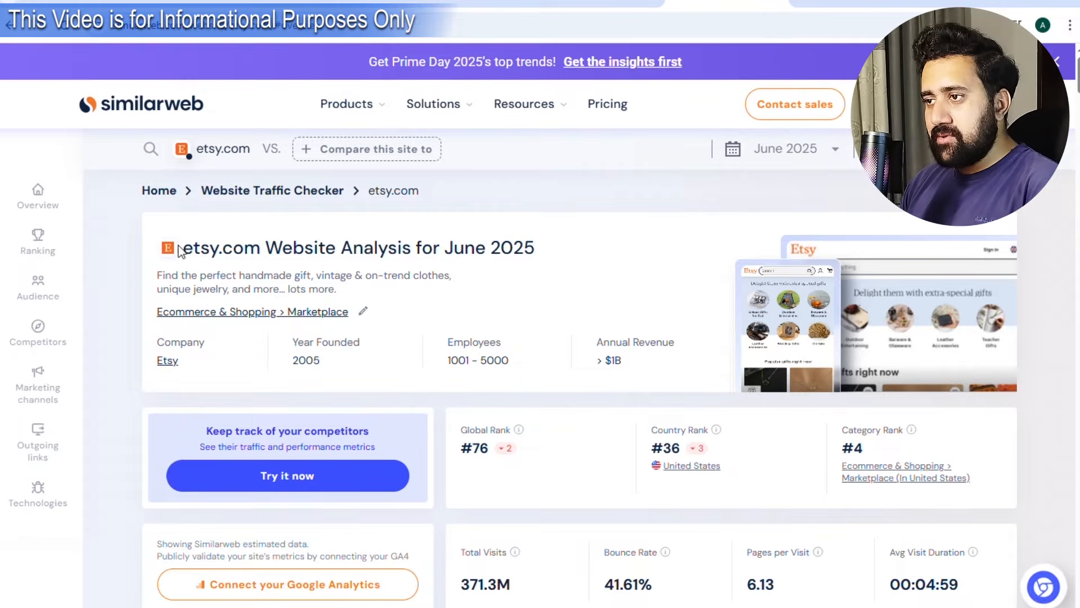
Highlight etsy.com's 371.3M total visits and >$1B annual revenue, then scroll the traffic breakdown.
left_click_drag(184, 251, 263, 254)
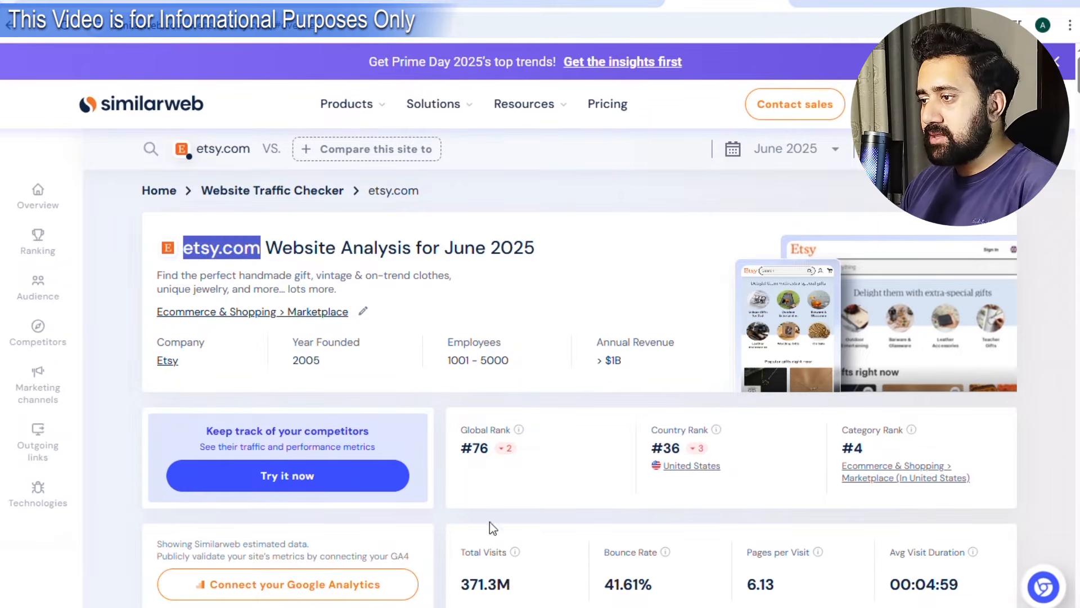
left_click(510, 586)
left_click_drag(517, 591, 447, 585)
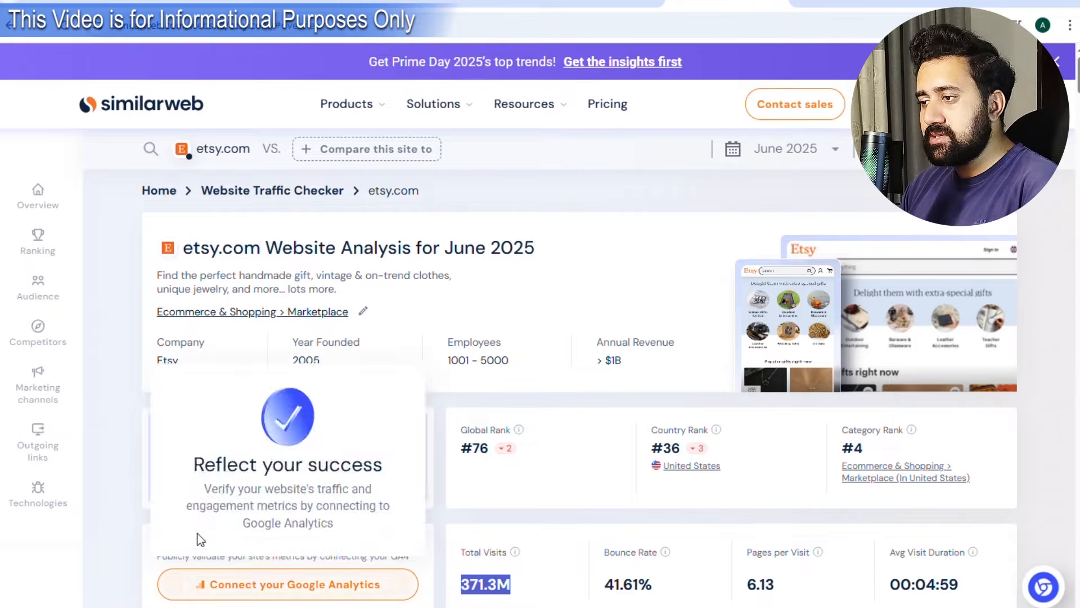
left_click(105, 489)
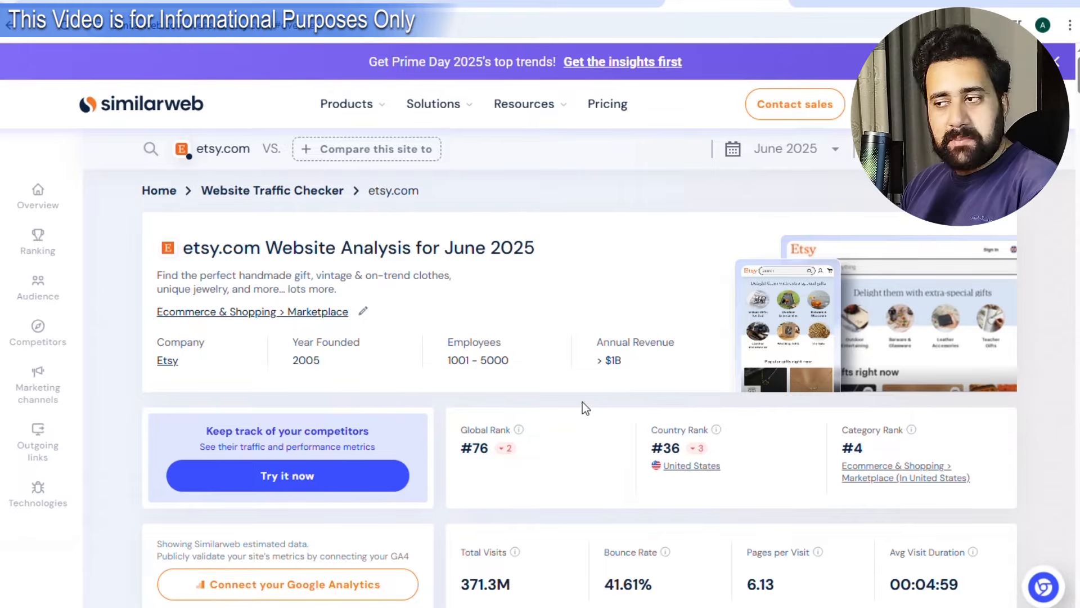
left_click_drag(598, 369, 631, 373)
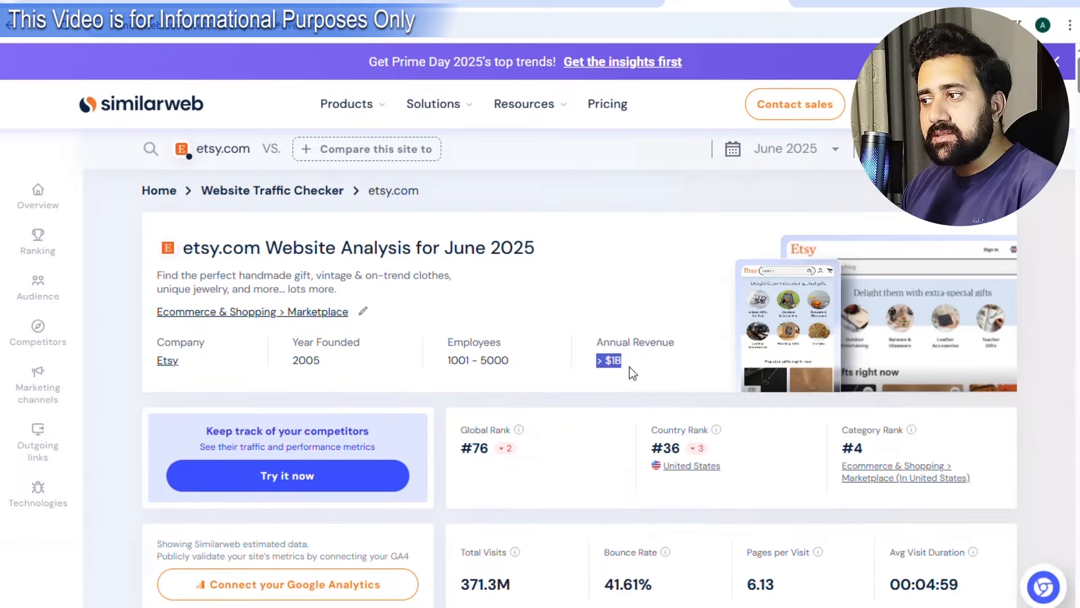
left_click(136, 343)
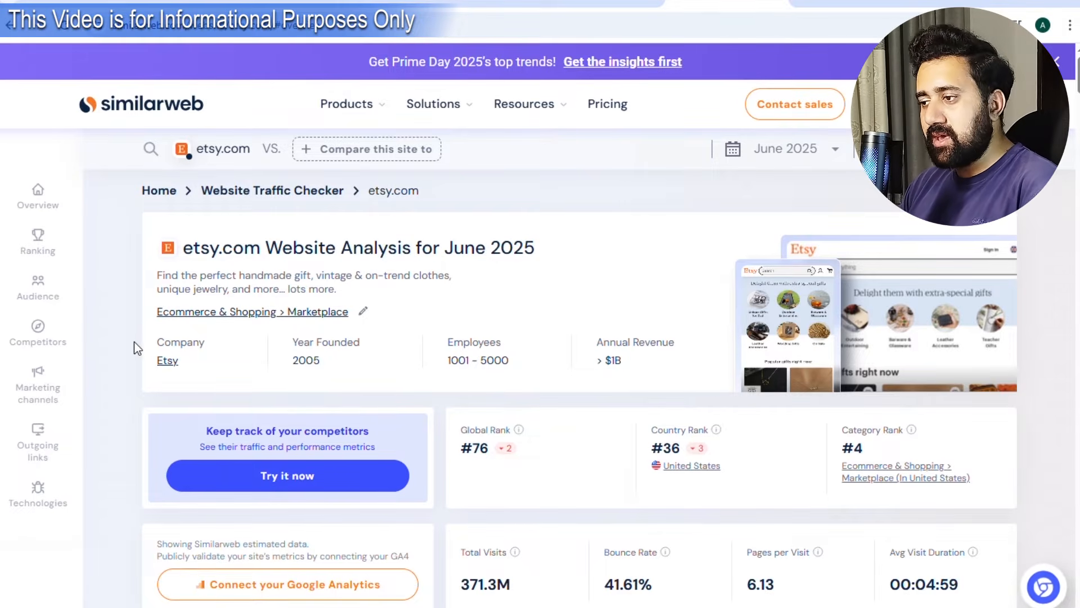
scroll(540, 388, "down", 10)
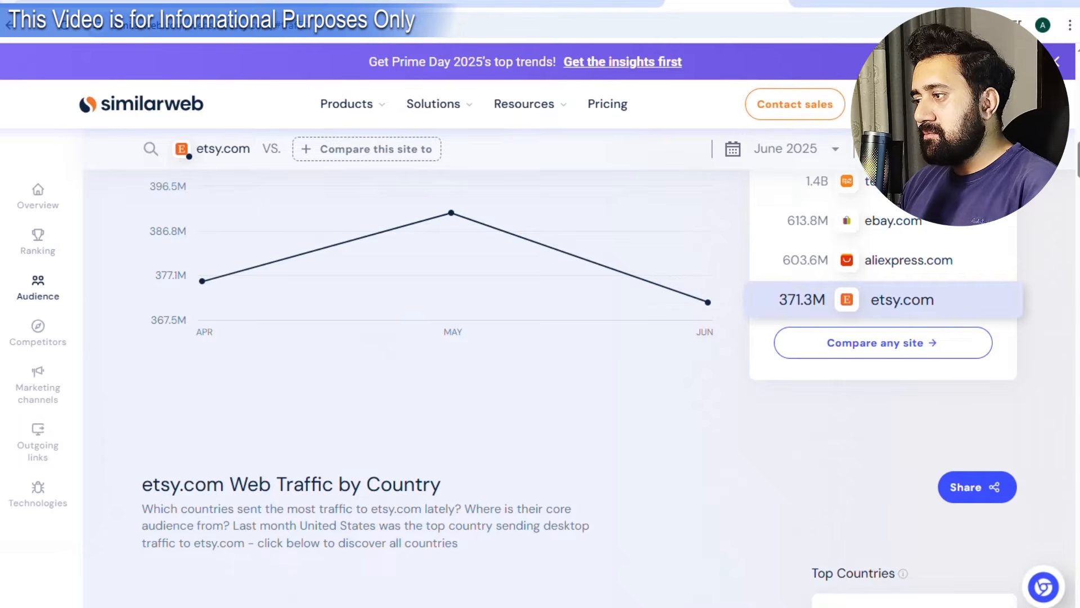
scroll(894, 371, "down", 3)
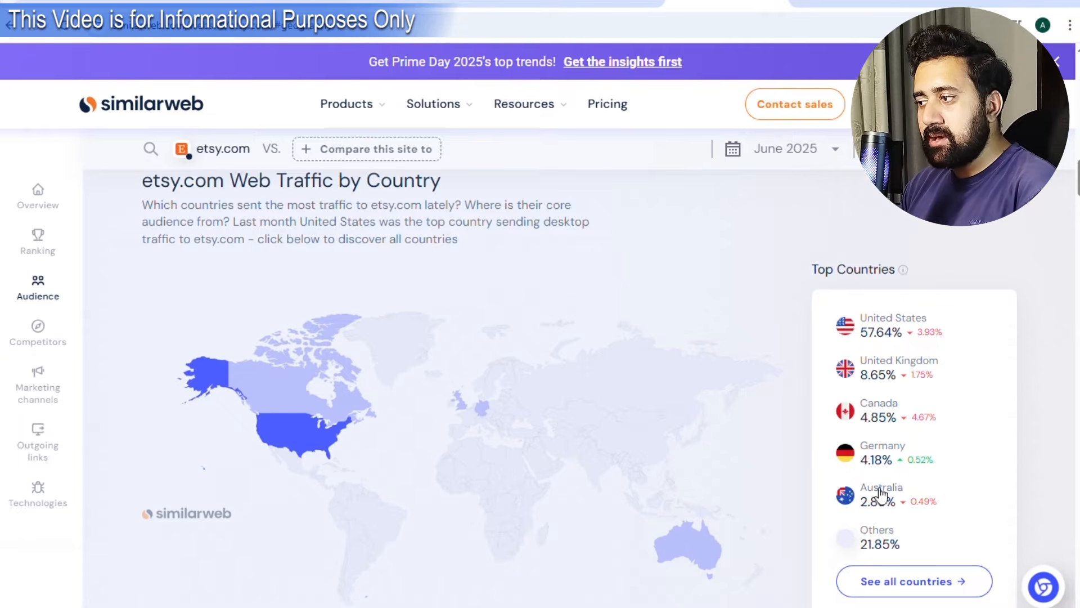
scroll(1004, 367, "up", 6)
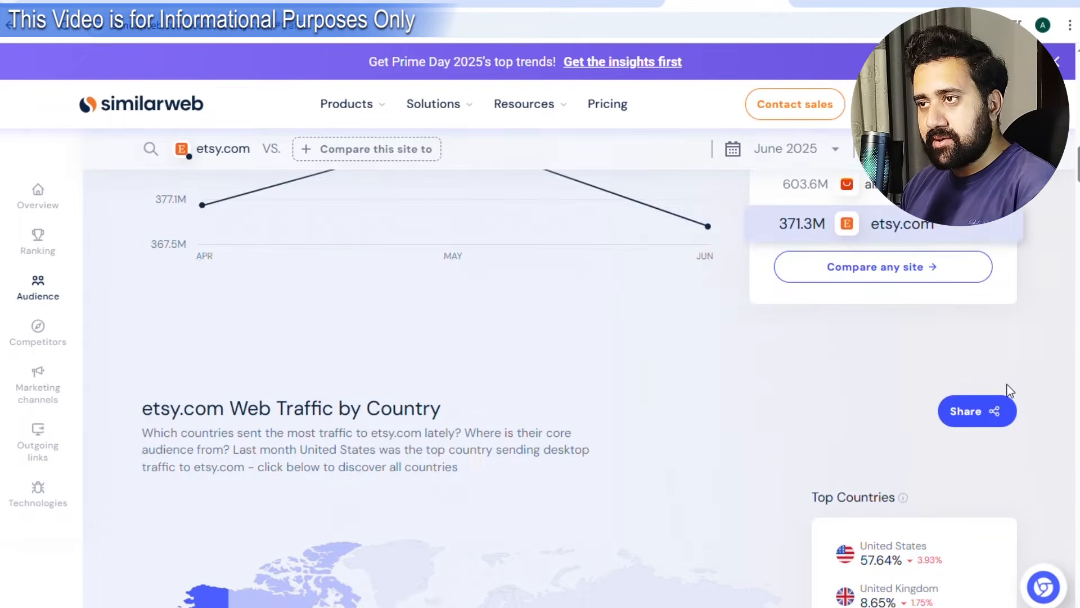
scroll(1010, 391, "up", 15)
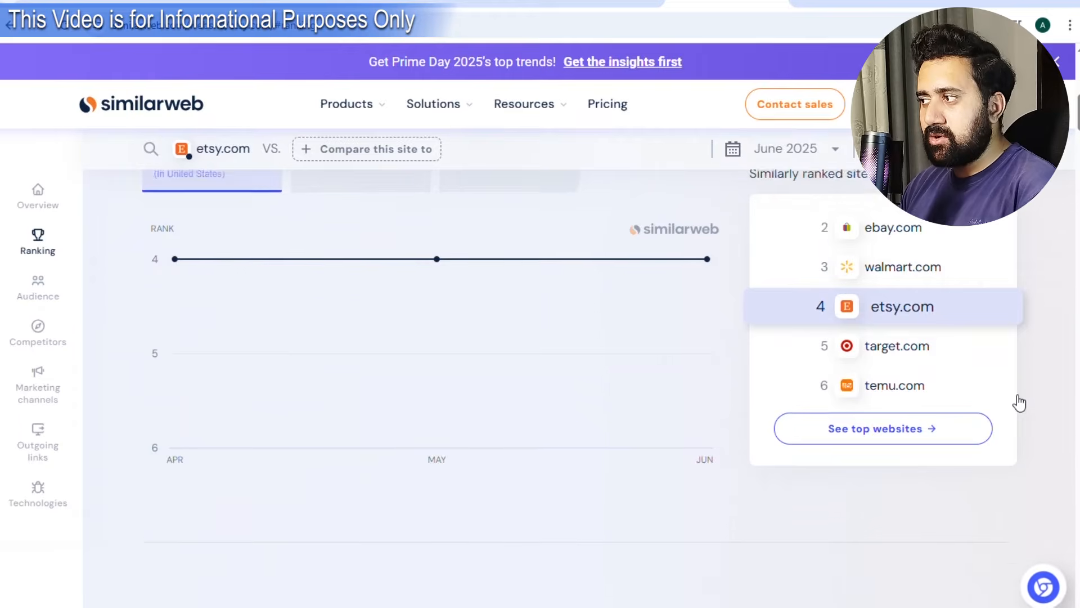
scroll(1022, 415, "up", 5)
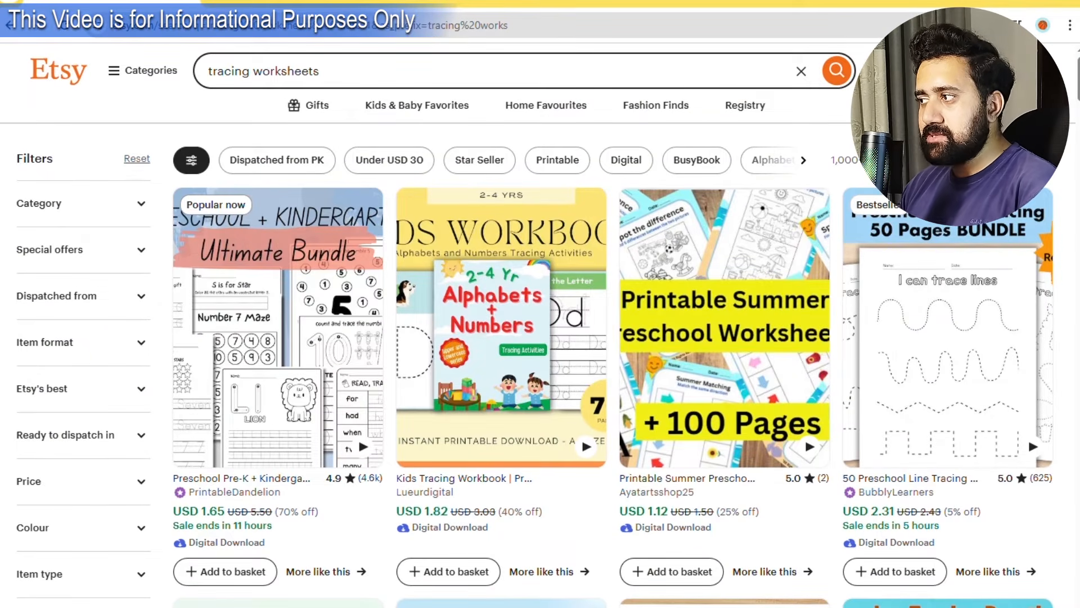
scroll(501, 281, "down", 2)
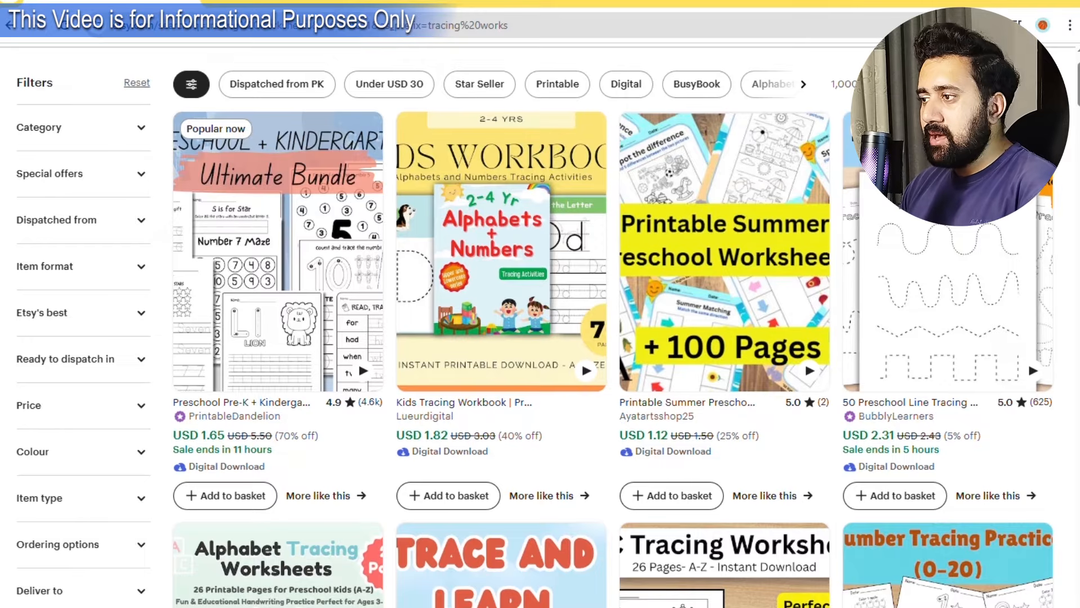
scroll(1078, 347, "down", 3)
scroll(1072, 343, "down", 3)
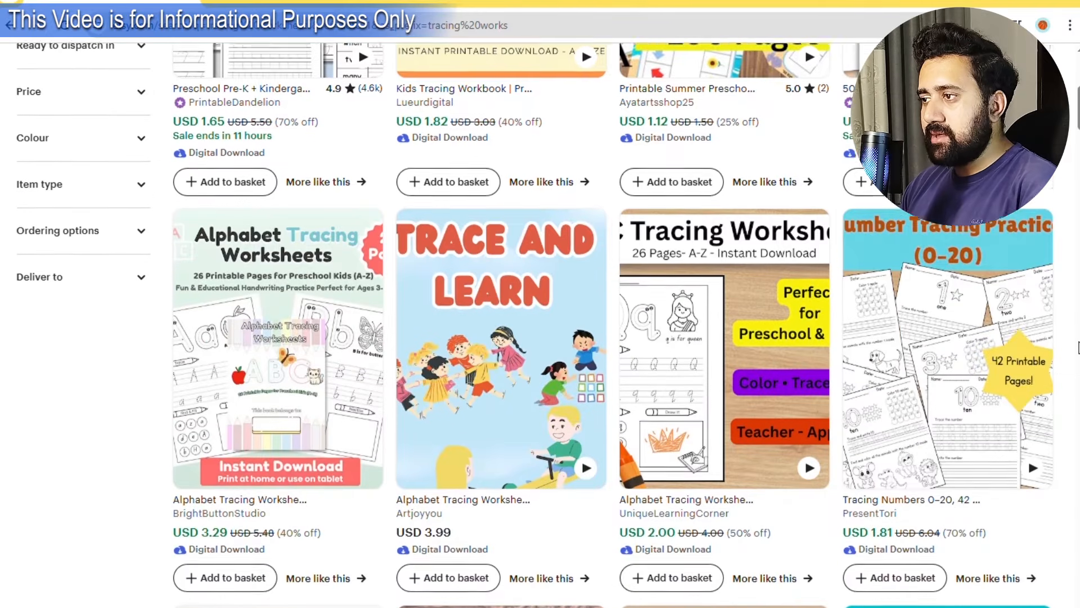
scroll(540, 325, "down", 10)
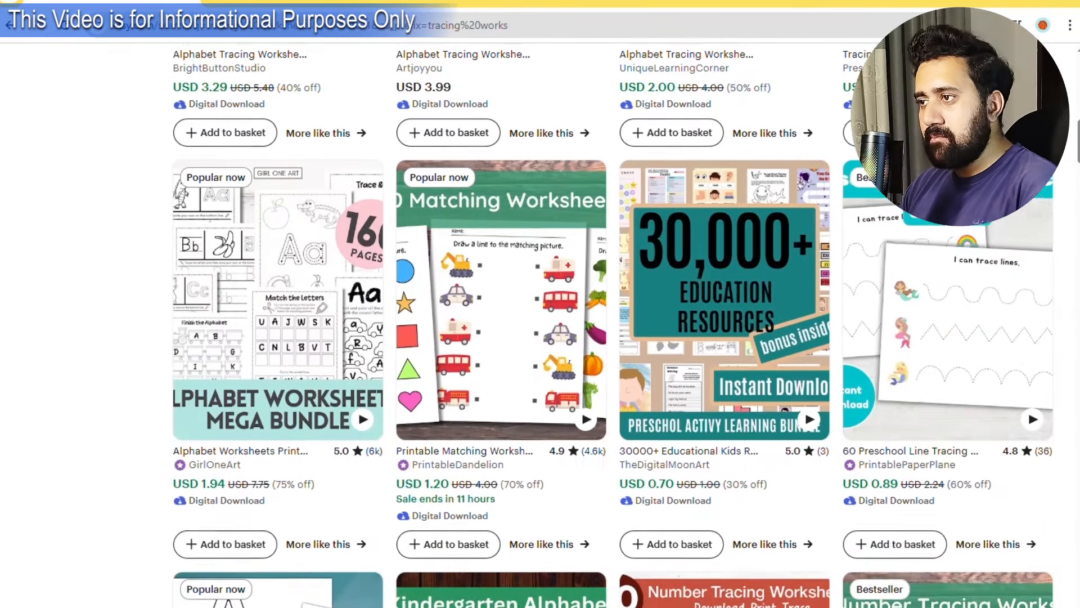
scroll(612, 325, "down", 6)
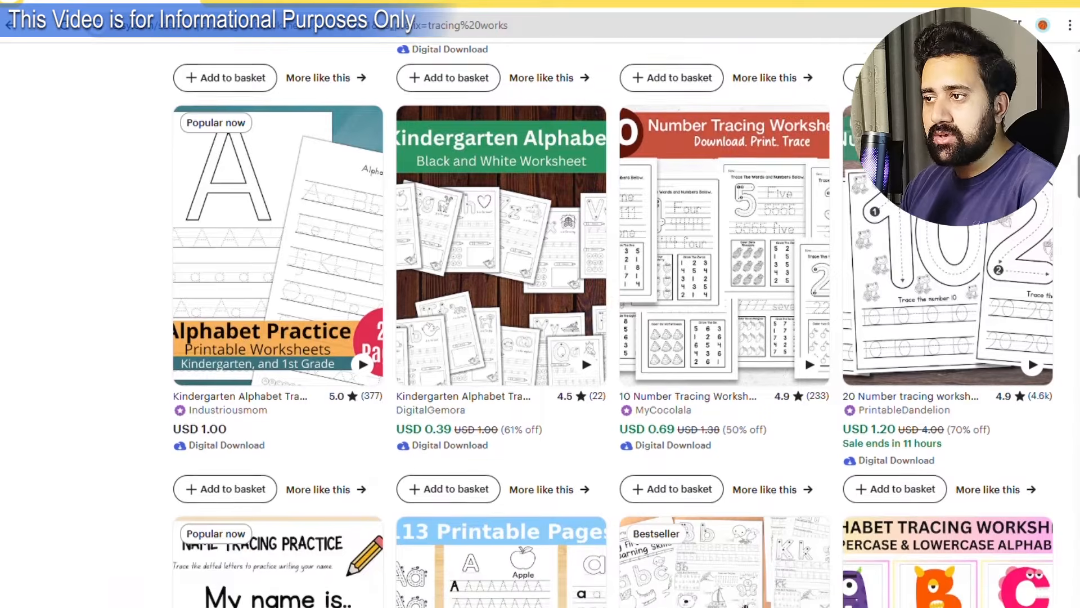
scroll(540, 325, "down", 10)
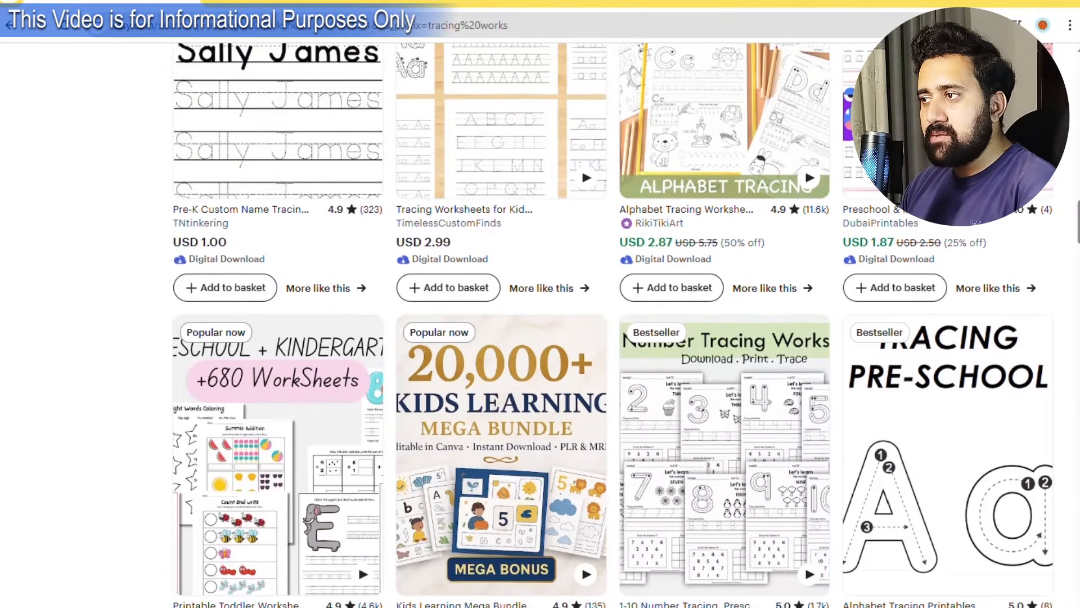
scroll(1075, 332, "down", 8)
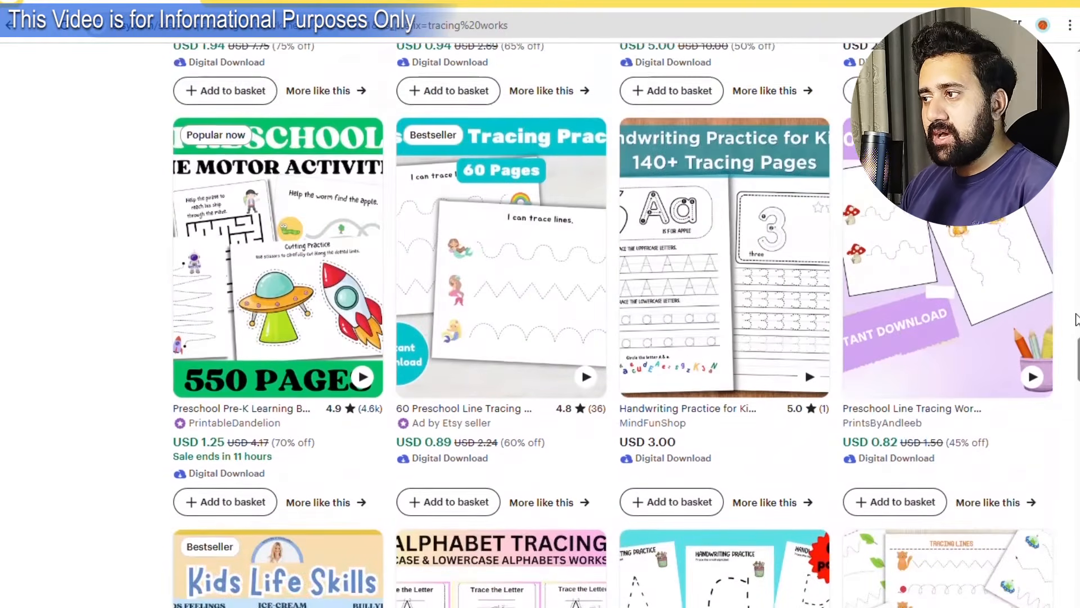
scroll(1075, 319, "up", 12)
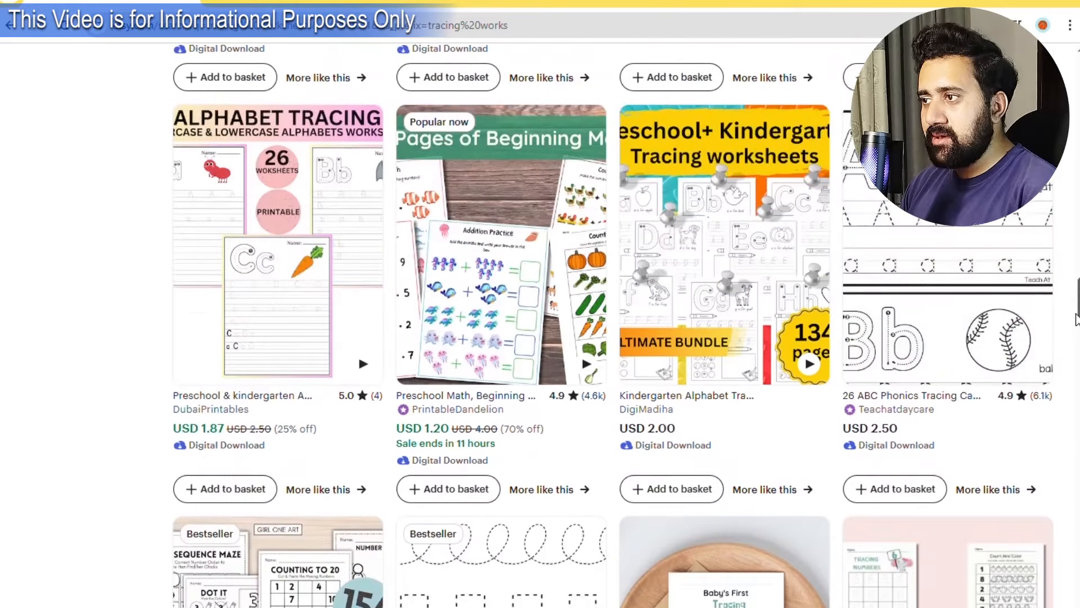
scroll(1075, 319, "up", 14)
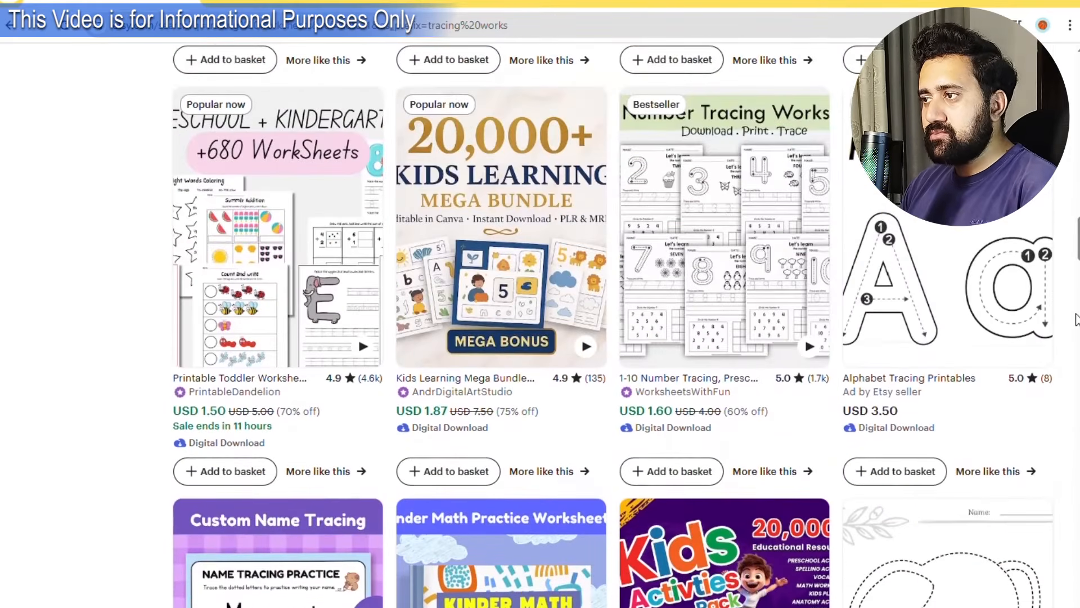
scroll(1076, 319, "up", 15)
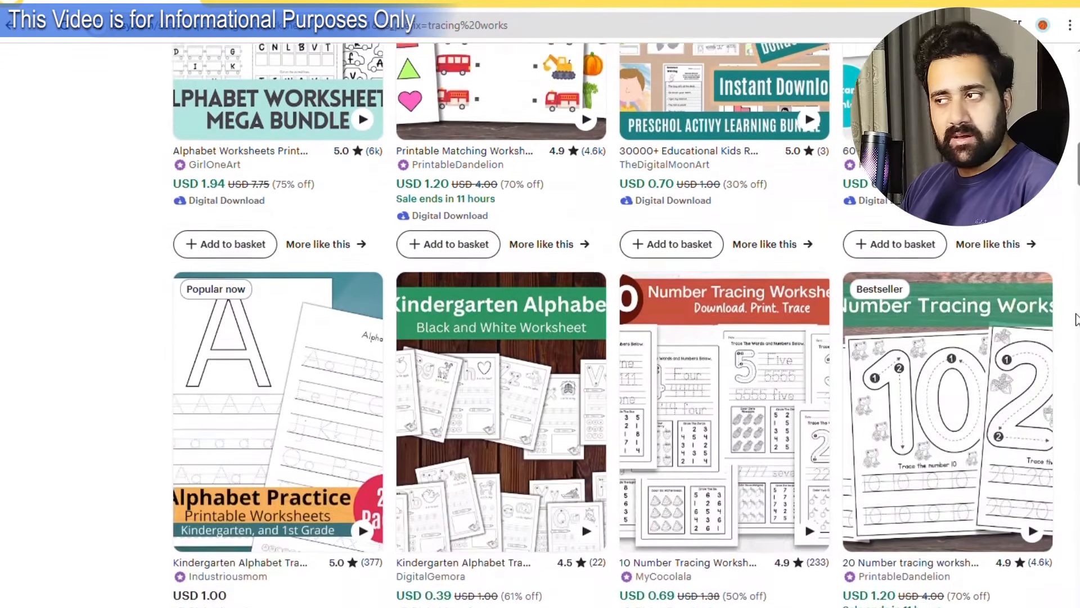
scroll(1076, 320, "up", 11)
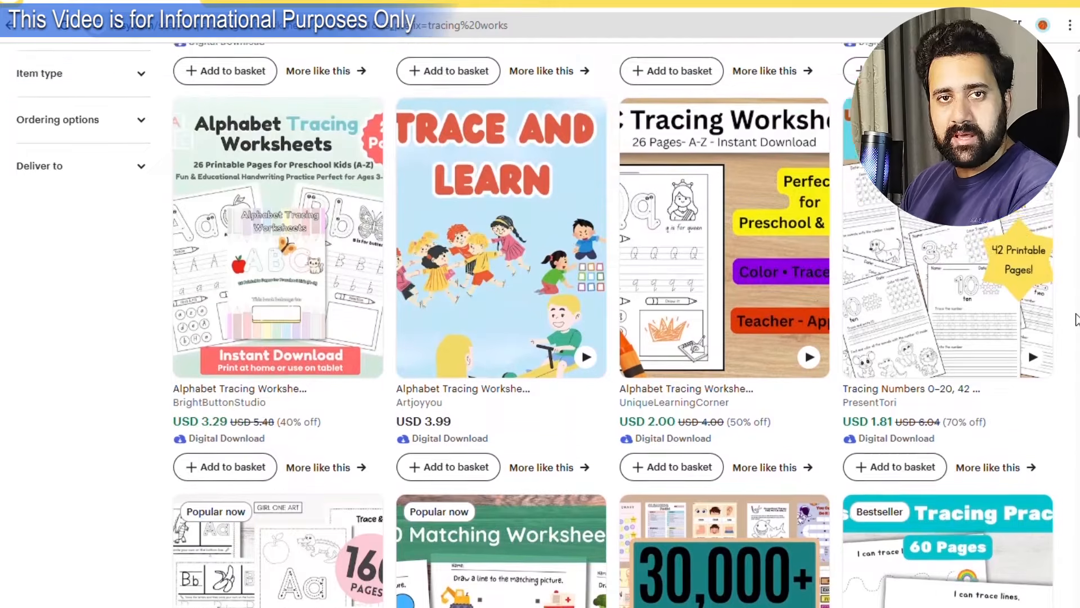
scroll(1076, 319, "up", 4)
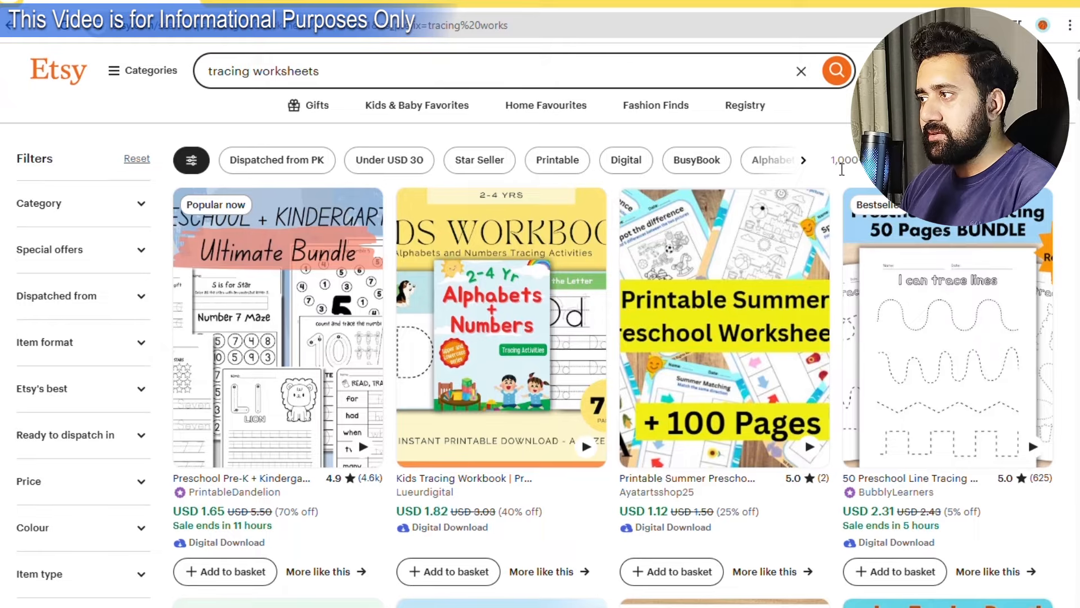
scroll(836, 176, "down", 5)
scroll(837, 176, "up", 5)
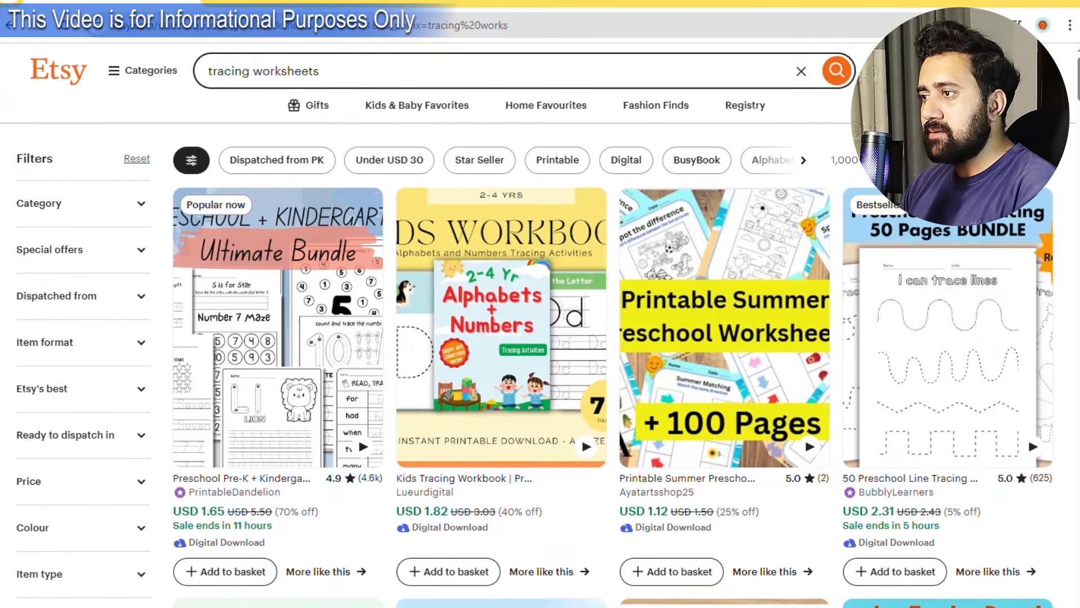
Register a new Etsy account with an e-mail address, first name and password.
left_click(877, 71)
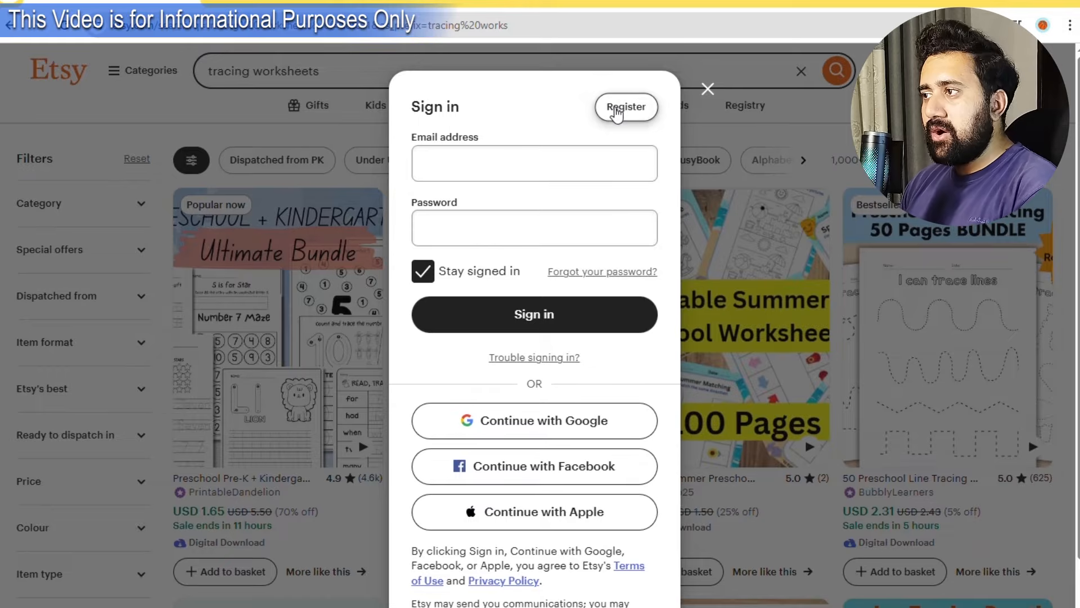
left_click(620, 110)
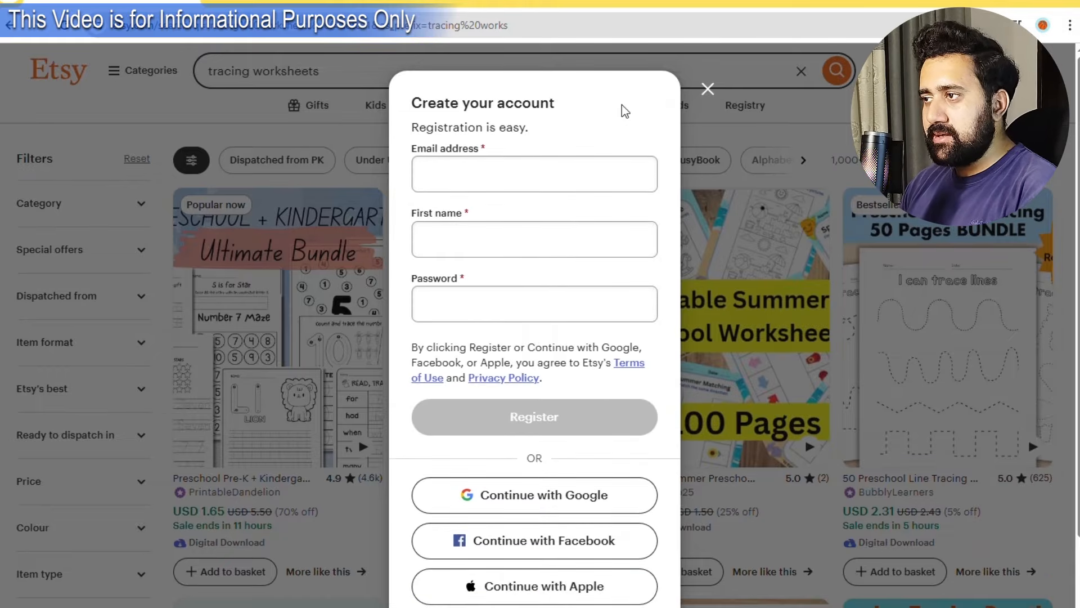
left_click(533, 183)
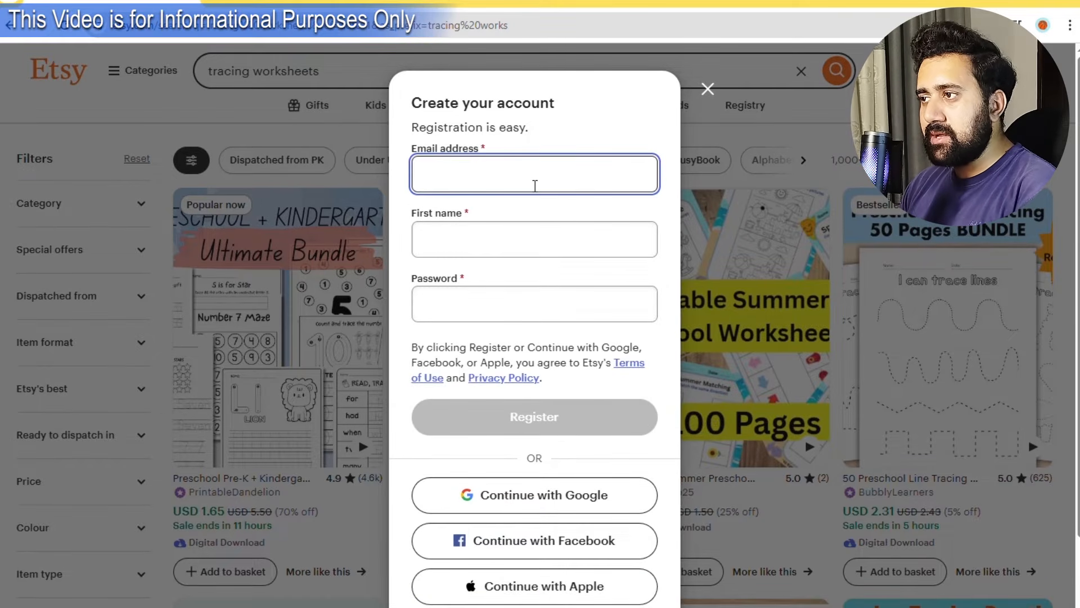
type("......")
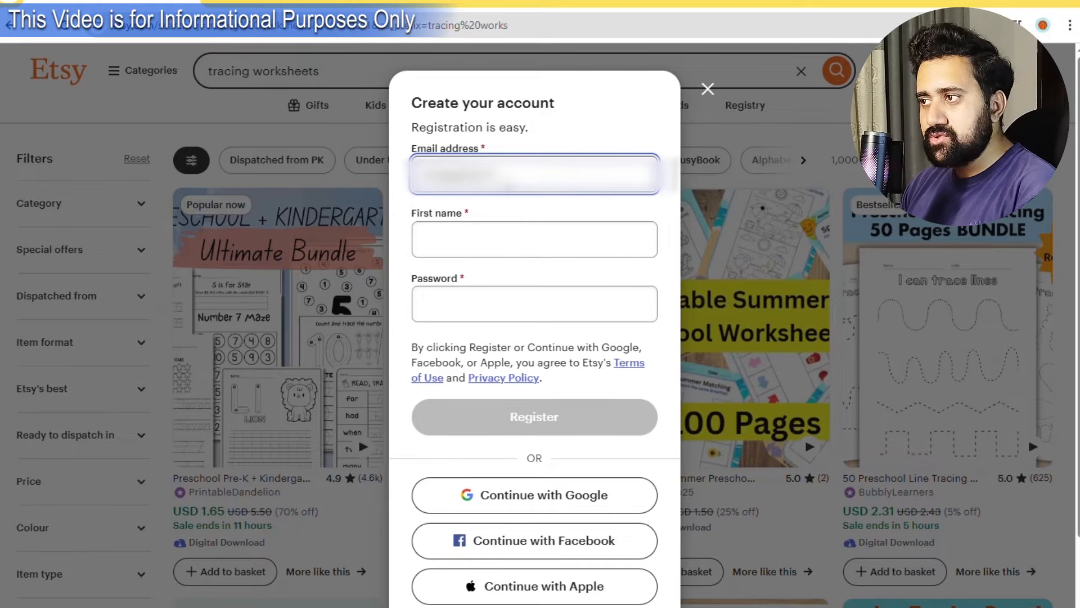
type("...")
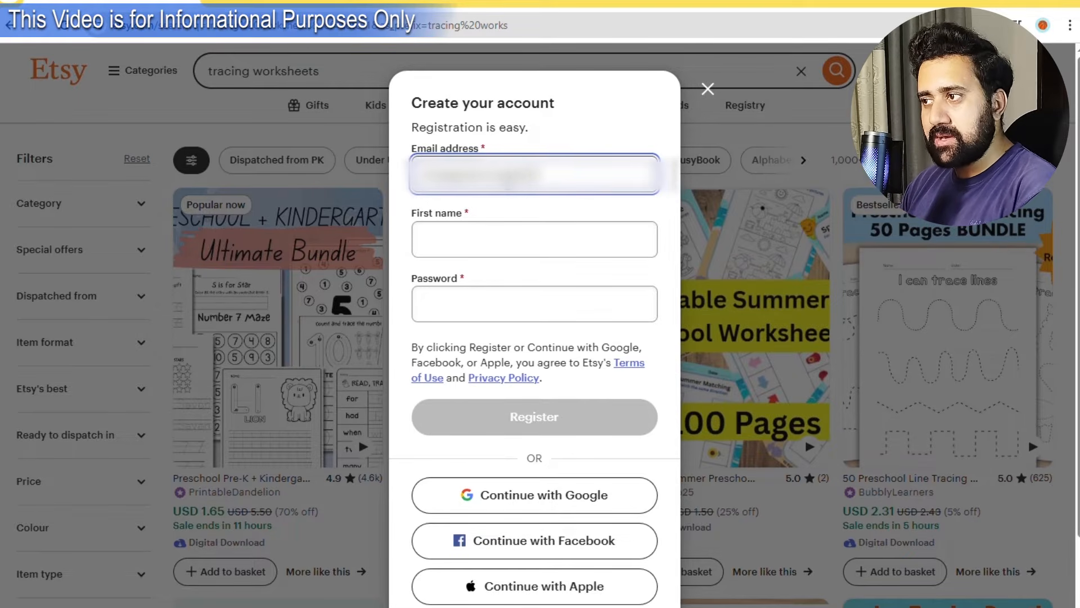
type("...")
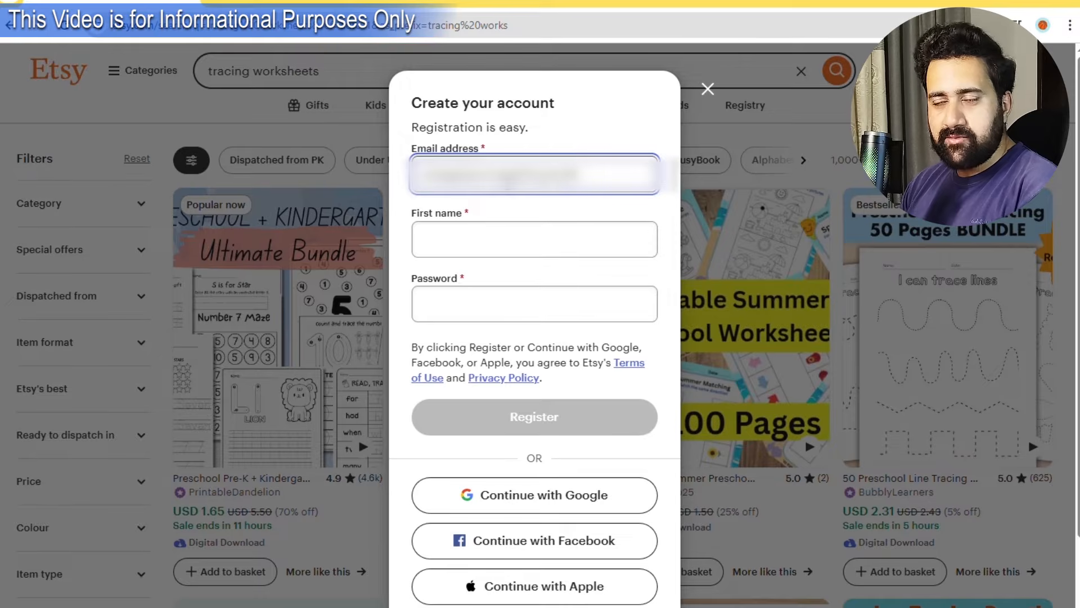
key("BackSpace")
key("BackSpace")
key("BackSpace")
key("BackSpace")
key("BackSpace")
key("BackSpace")
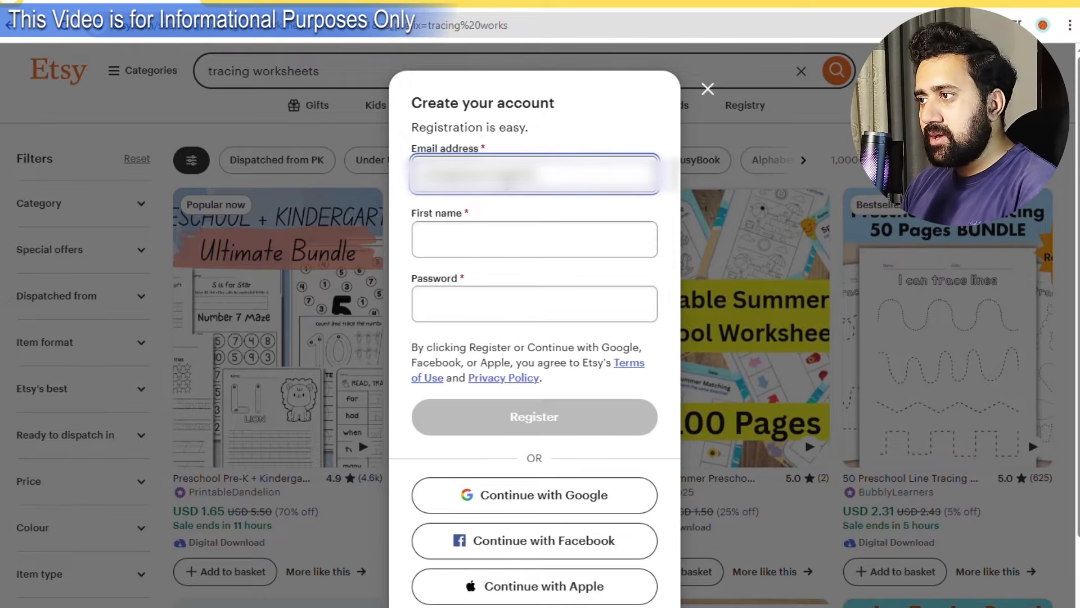
type("...")
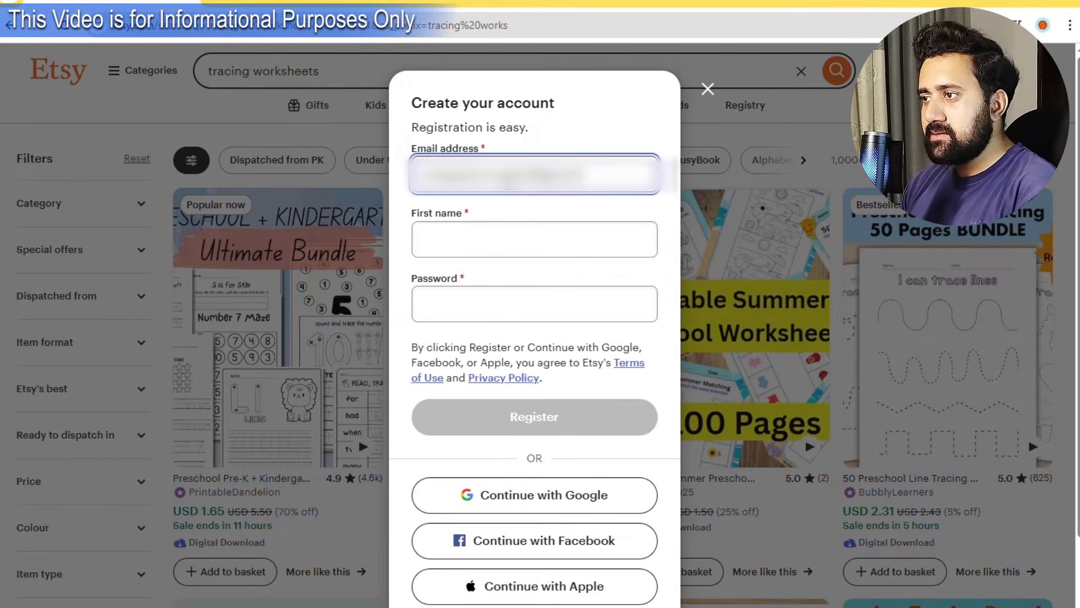
type("...")
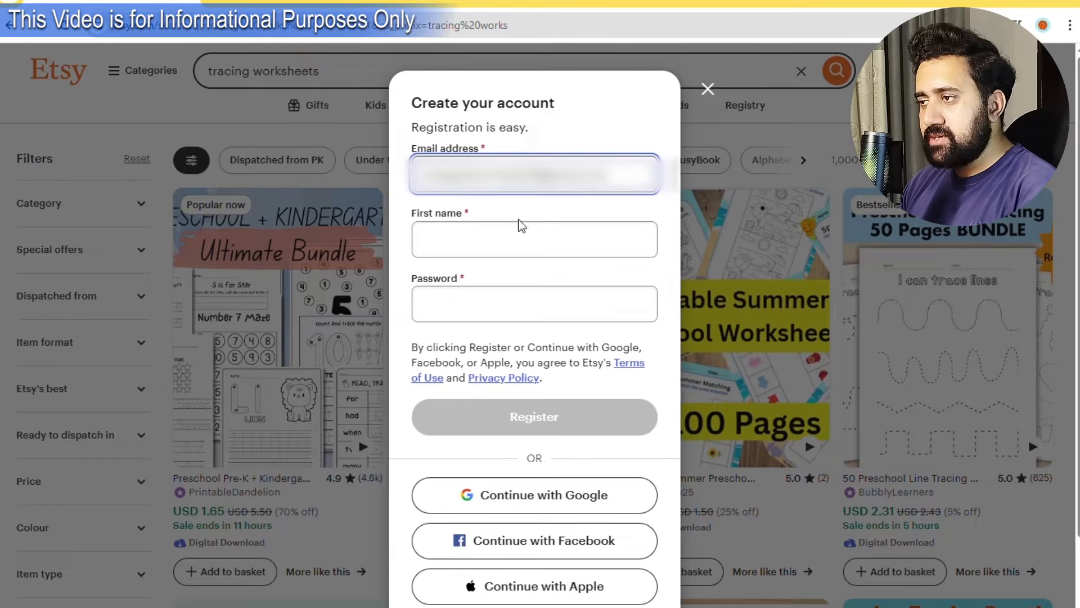
left_click(518, 251)
type("Andullah")
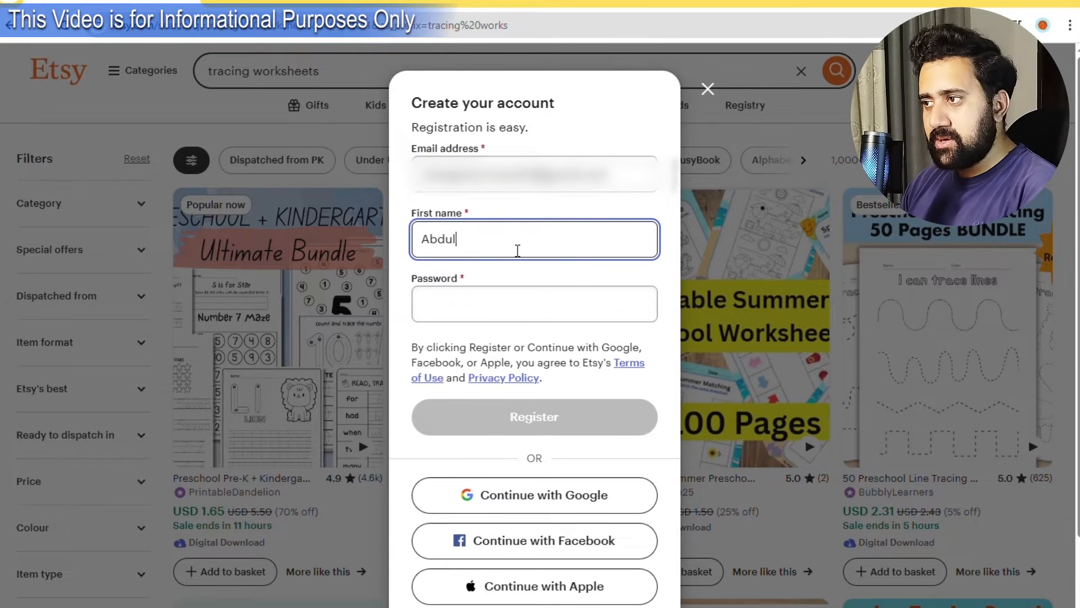
left_click(485, 299)
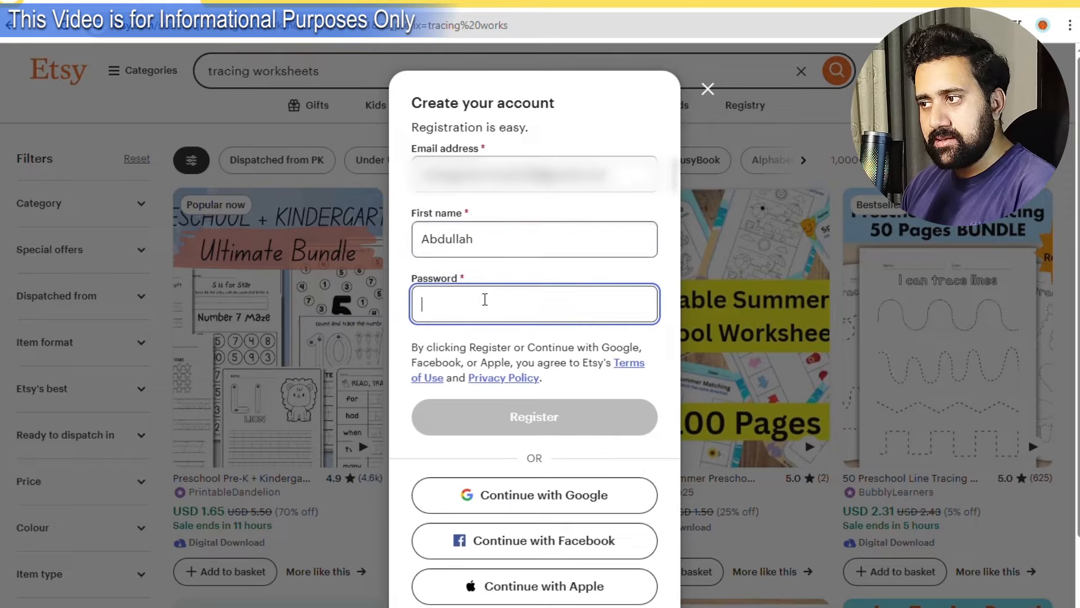
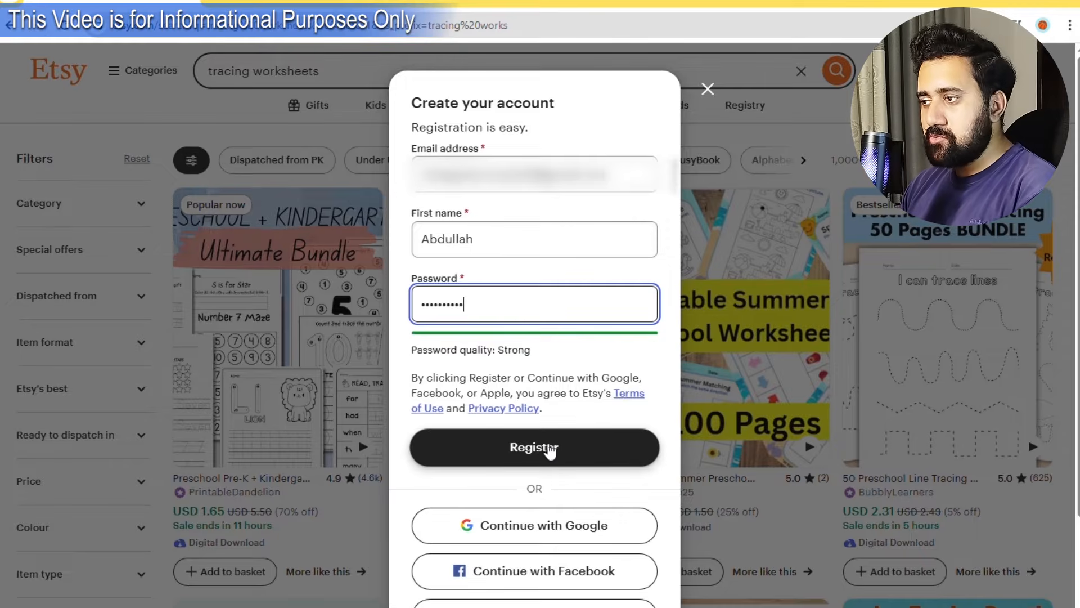
left_click(571, 454)
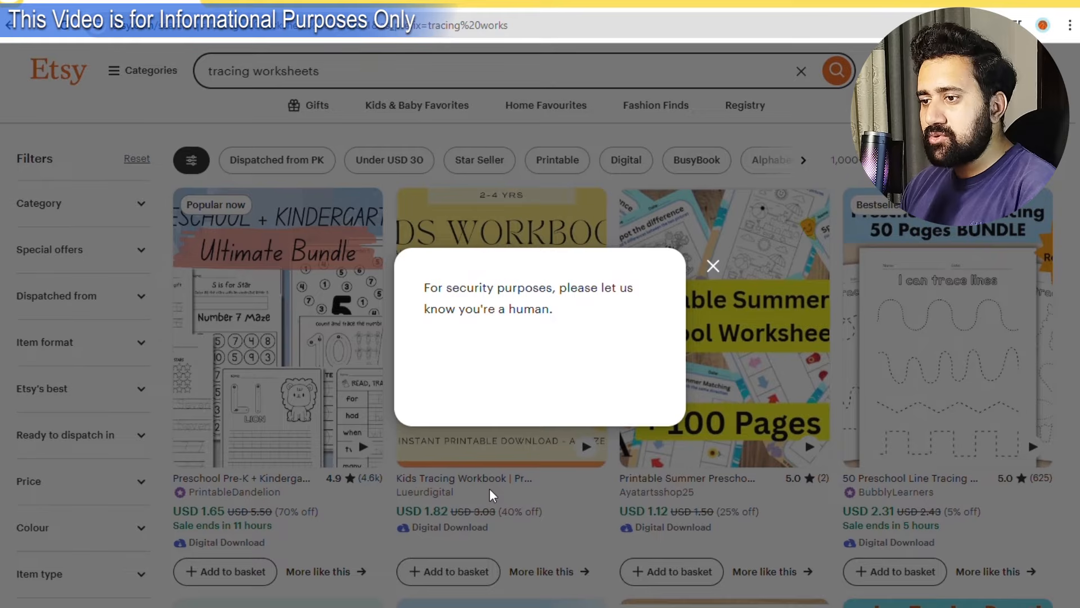
Pass the reCAPTCHA by selecting the four pedestrian-crossing squares.
left_click(444, 358)
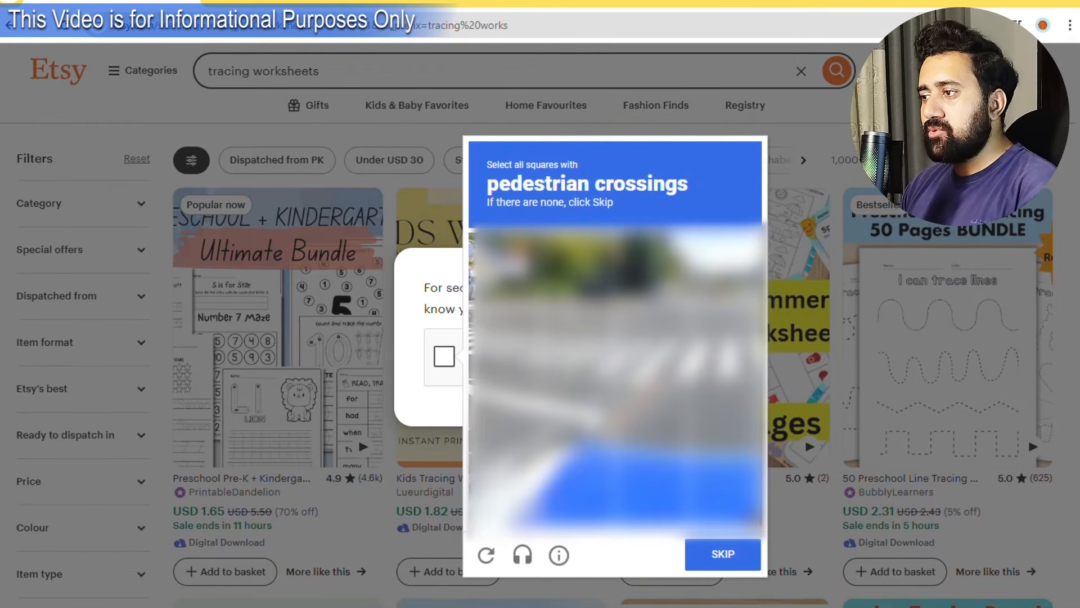
left_click(506, 346)
left_click(579, 346)
left_click(653, 346)
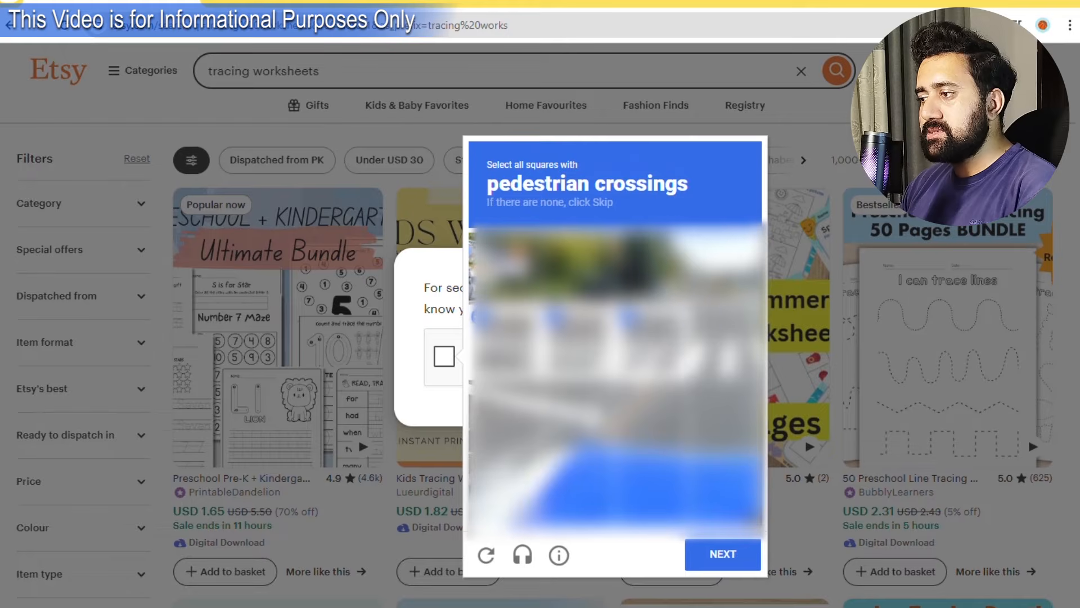
left_click(724, 346)
left_click(714, 553)
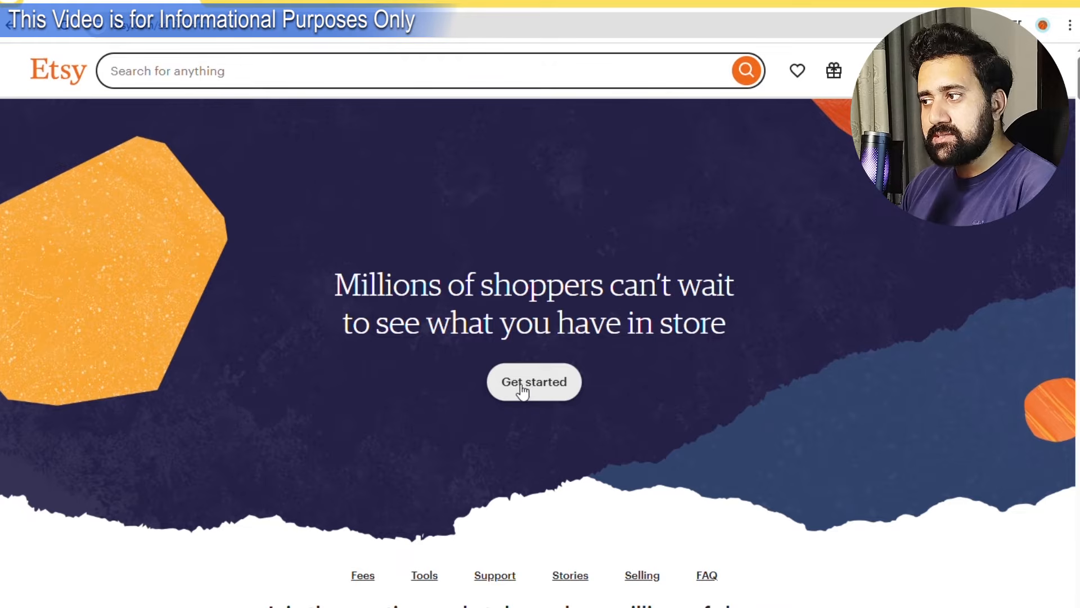
Answer onboarding as curious about selling with Digital as the interest, then start the shop.
left_click(541, 393)
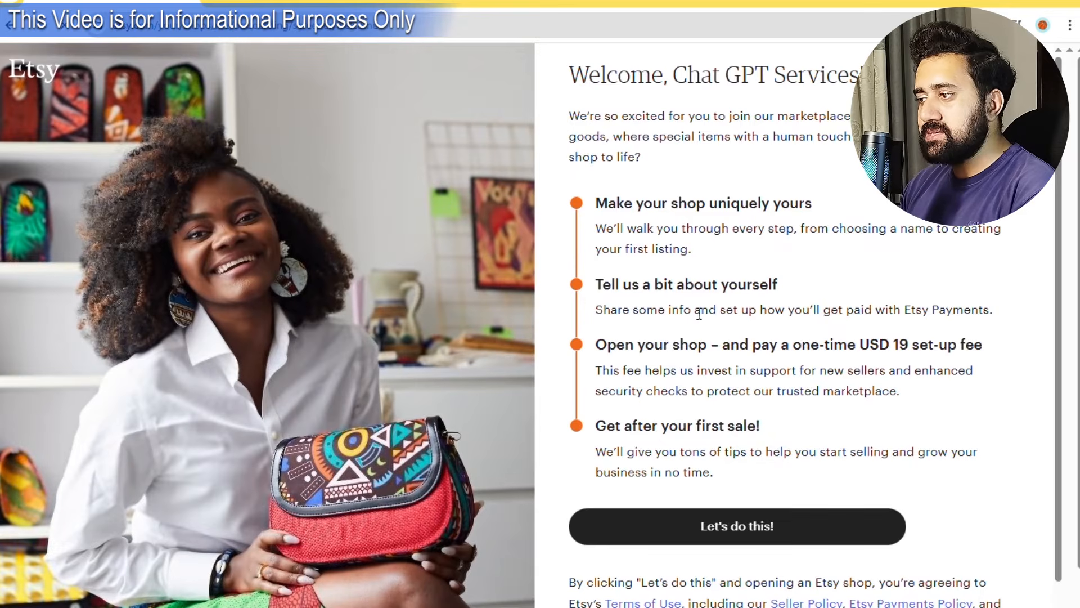
left_click(754, 527)
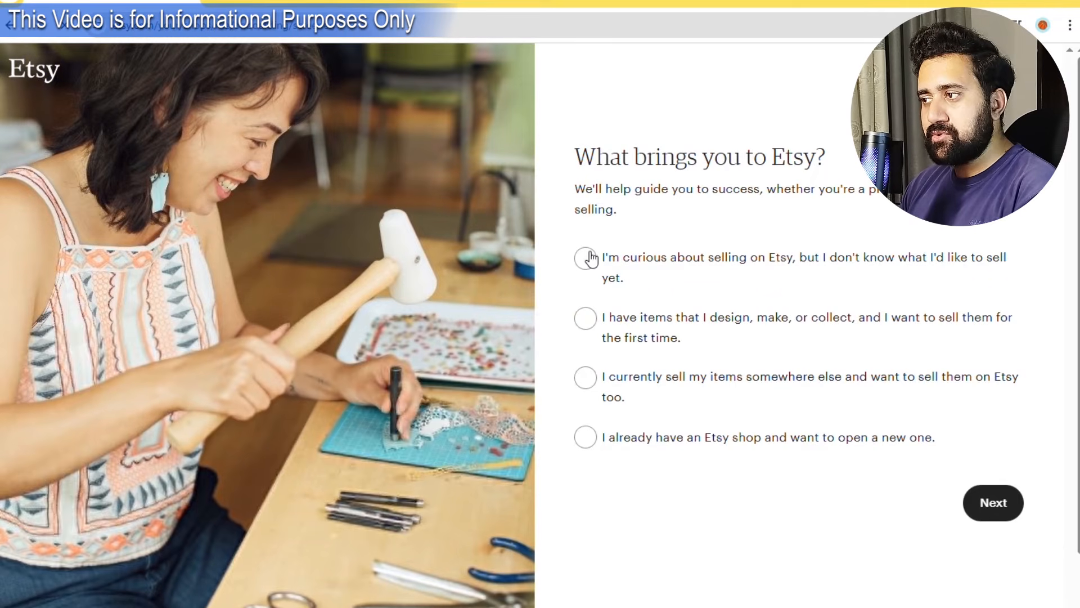
left_click(589, 260)
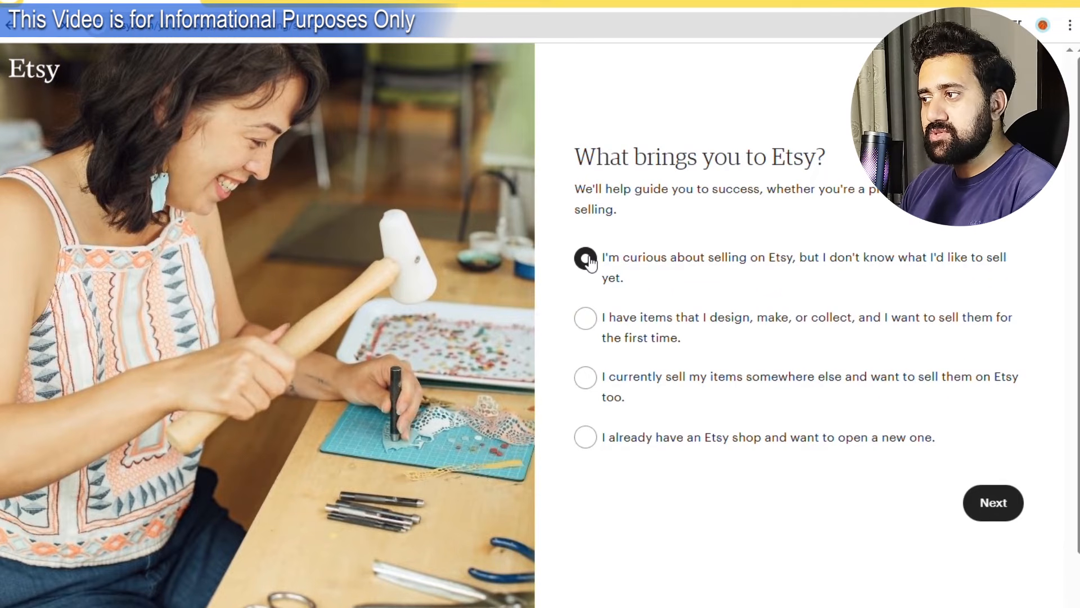
left_click(1006, 507)
left_click(585, 380)
left_click(992, 447)
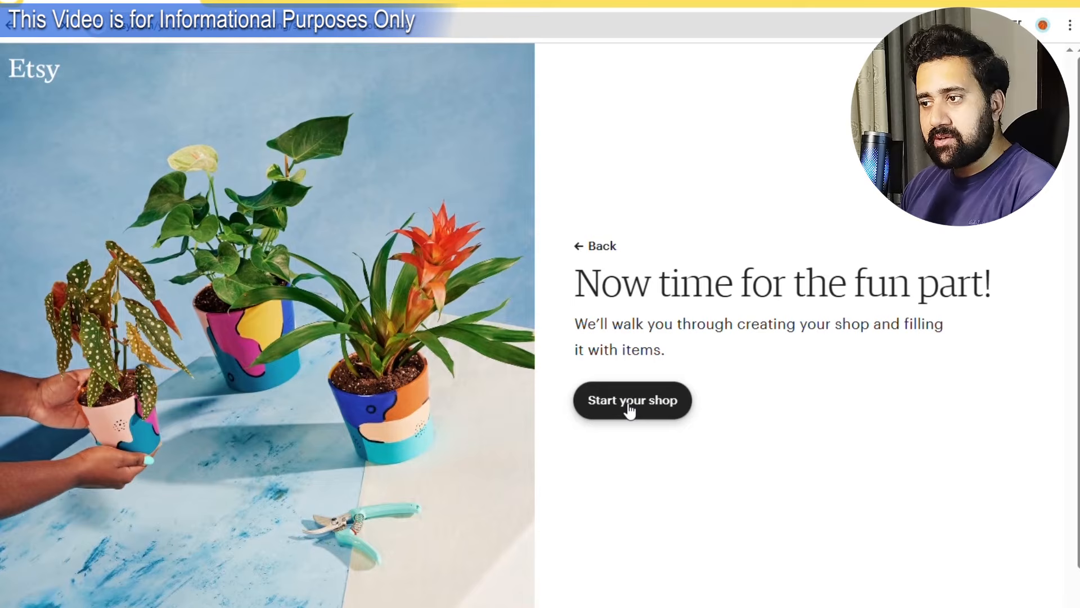
left_click(640, 405)
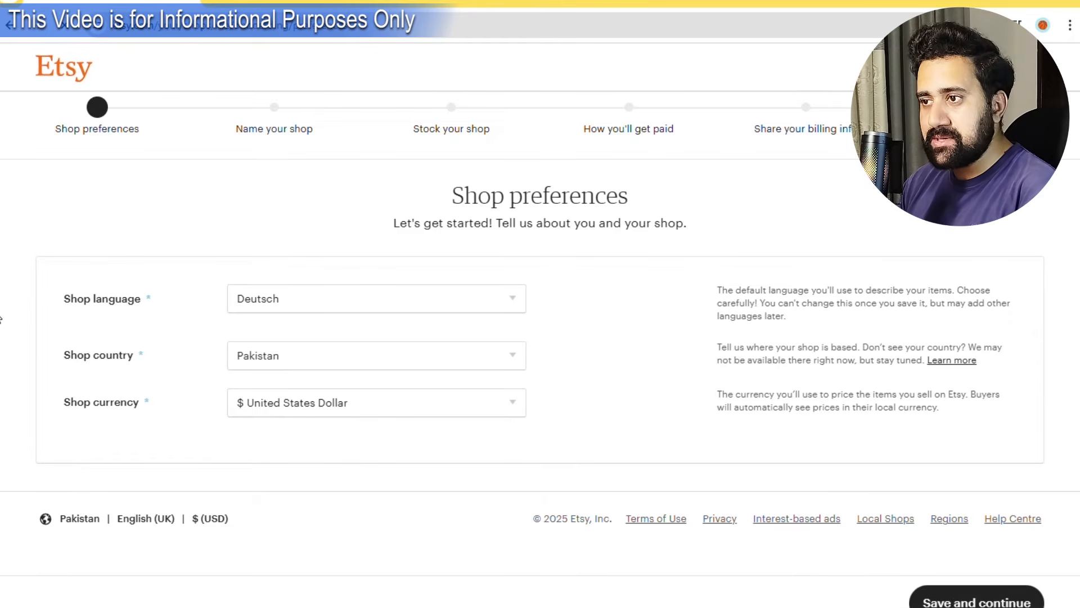
Set shop preferences to English language, Pakistan and US Dollar, and save them.
left_click(281, 298)
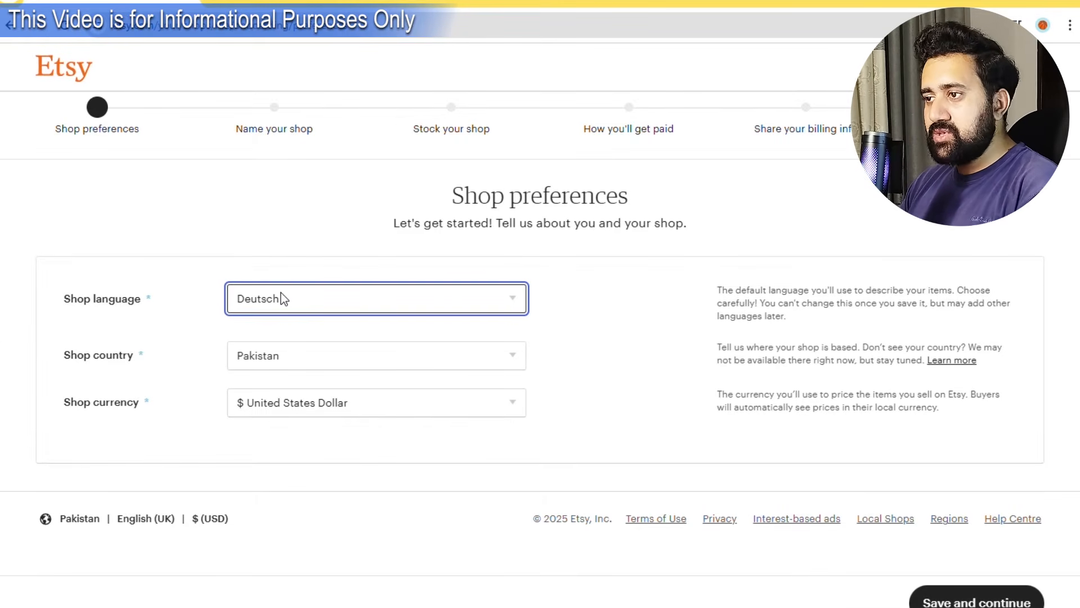
left_click(292, 348)
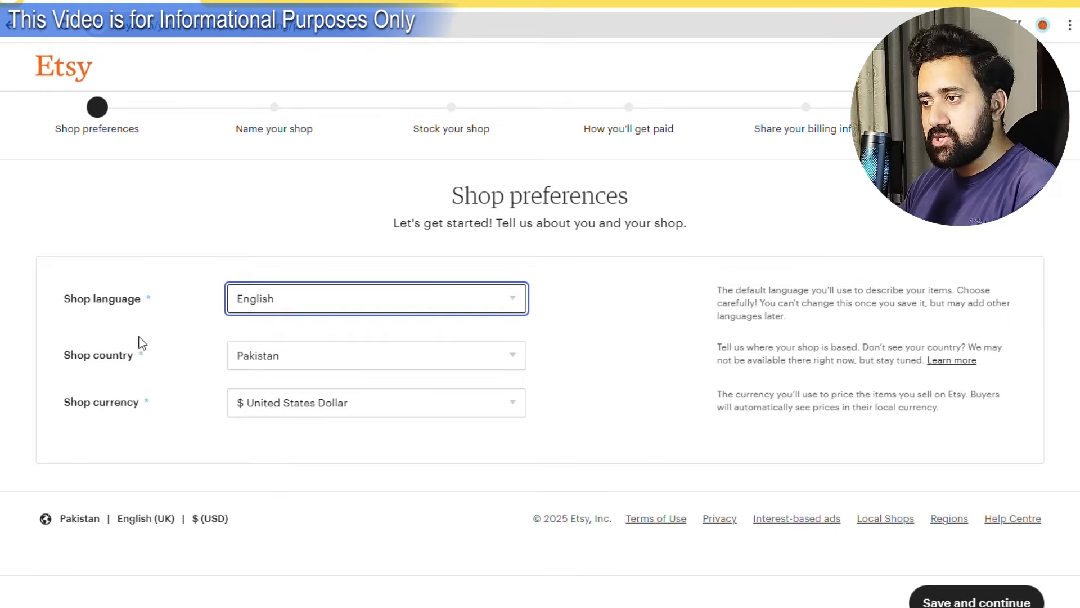
left_click(309, 366)
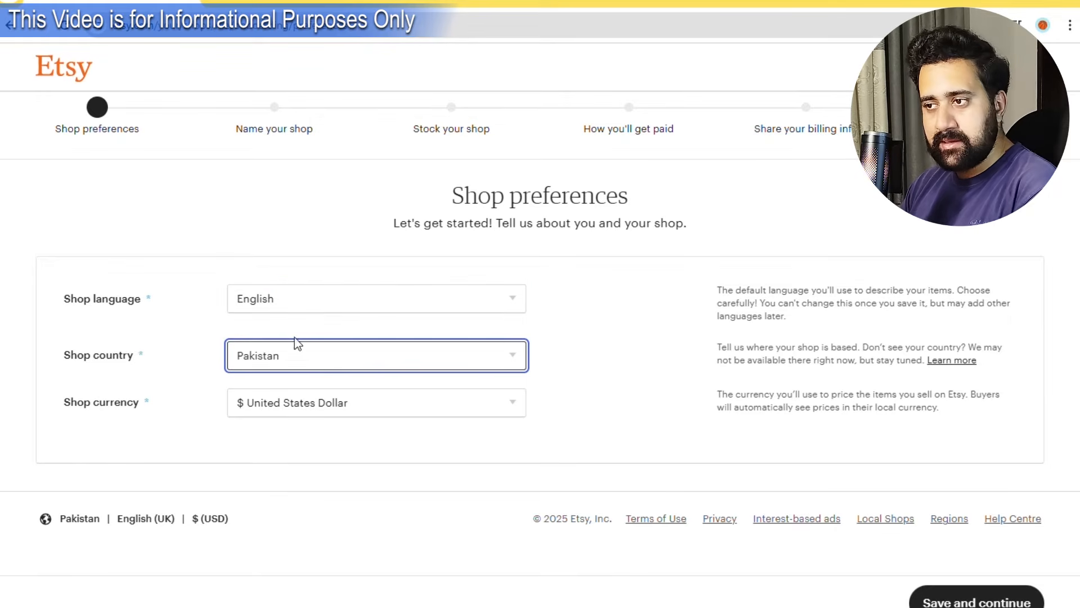
left_click(326, 400)
left_click(40, 461)
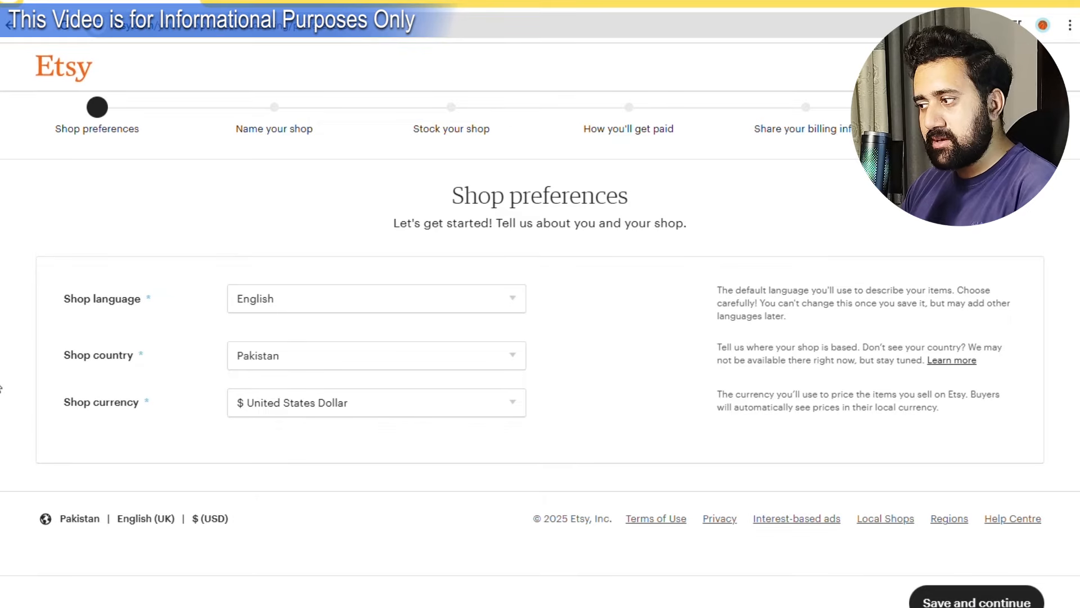
left_click(966, 602)
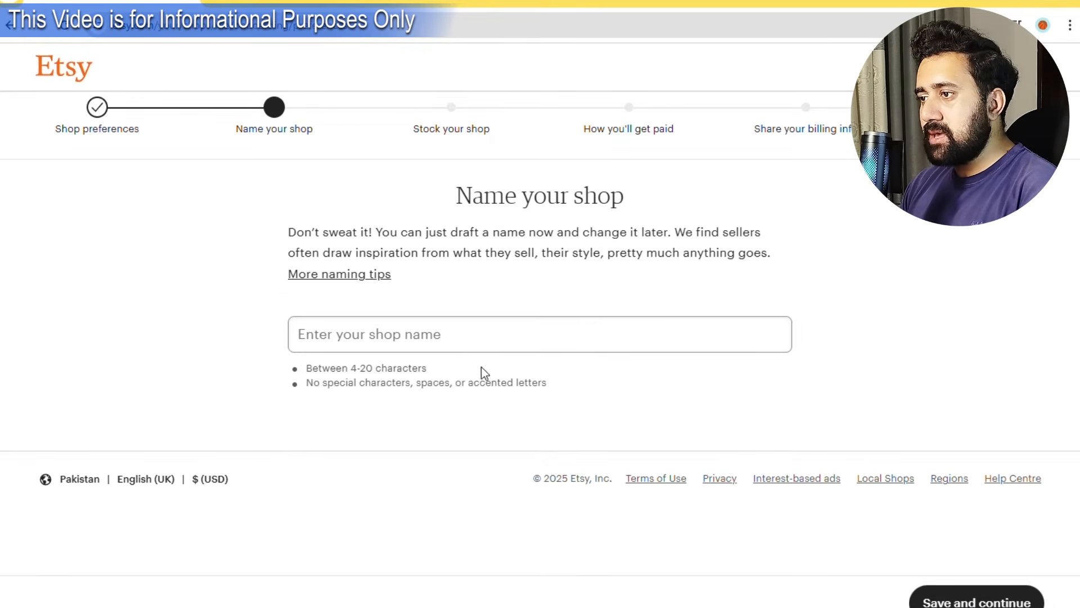
Name the shop JoylandPK from the suggested names and save it.
left_click(443, 342)
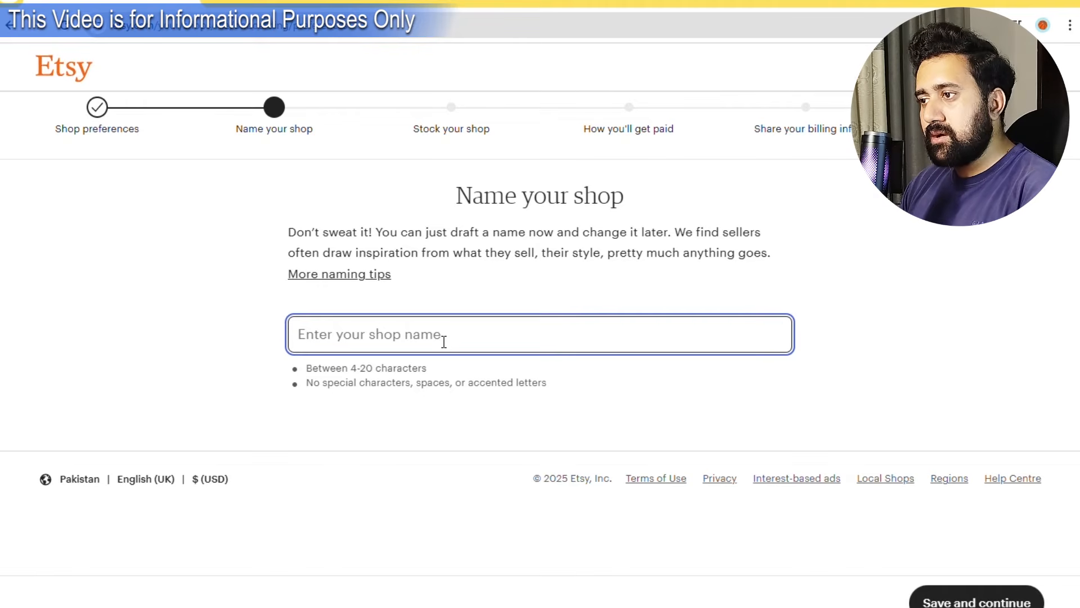
type("Jo")
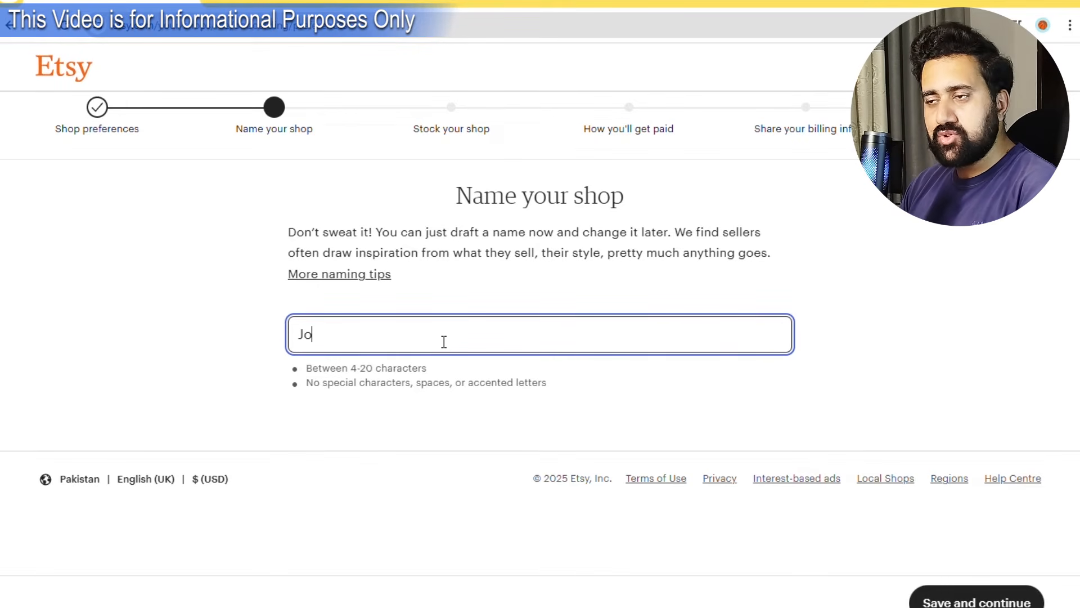
type("yland")
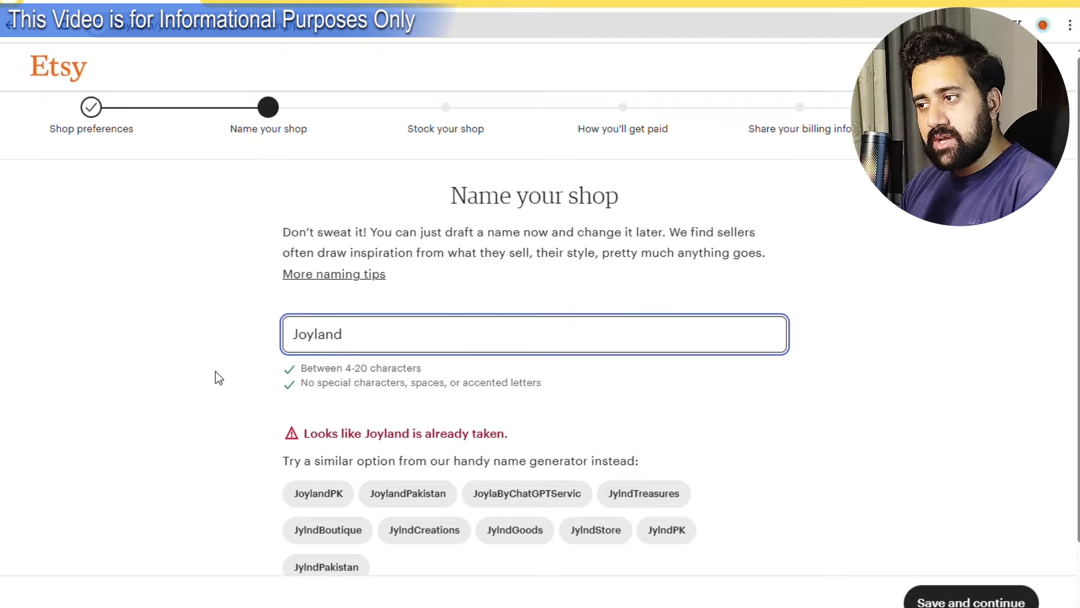
scroll(215, 374, "down", 2)
left_click(308, 423)
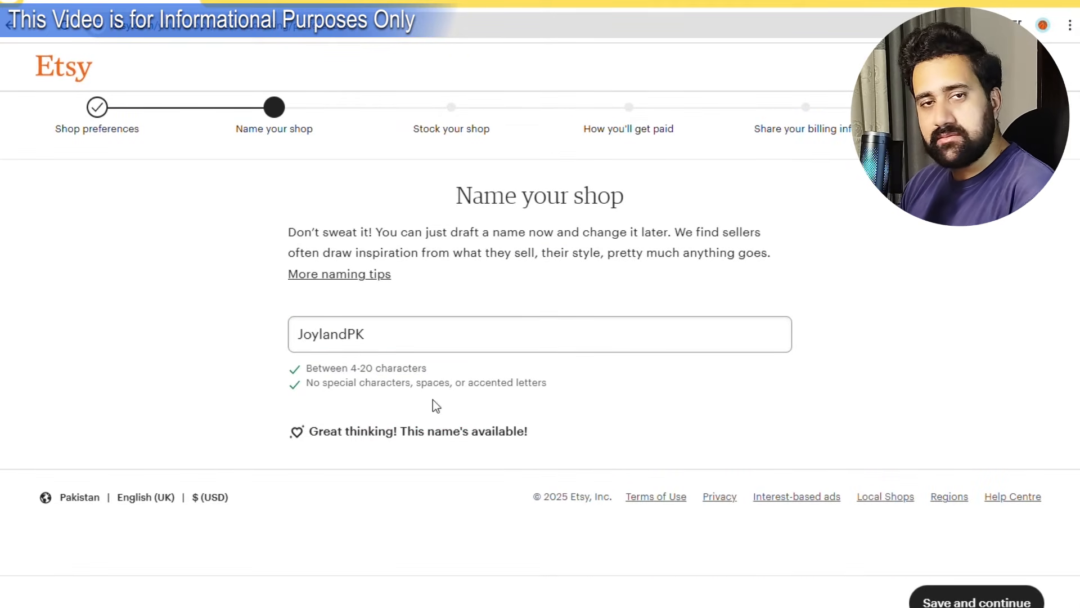
left_click(973, 588)
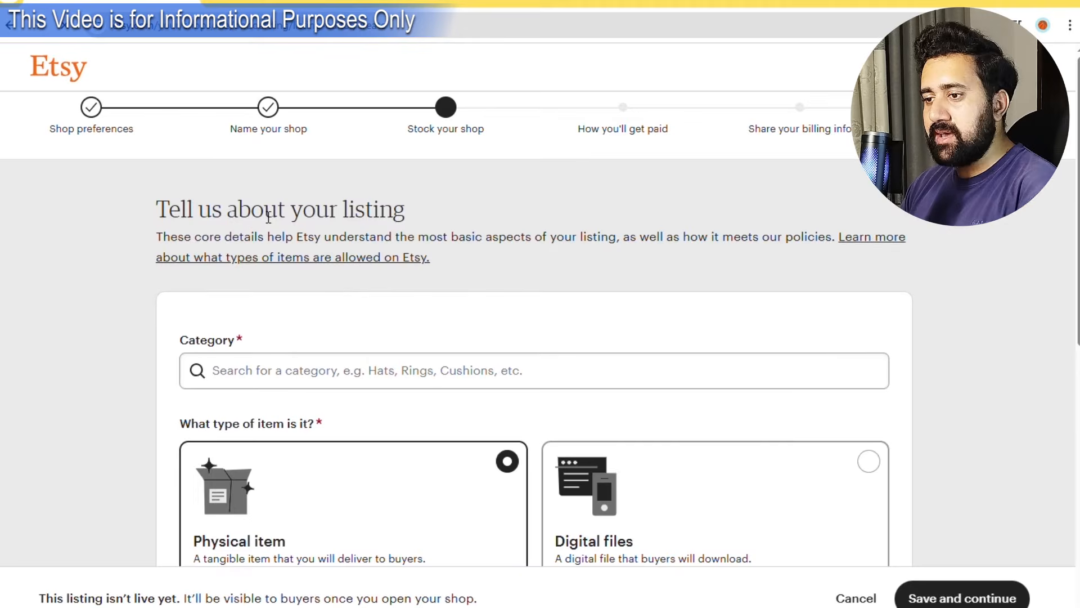
Categorise the listing as Digital Prints and mark it as digital files.
scroll(260, 230, "down", 1)
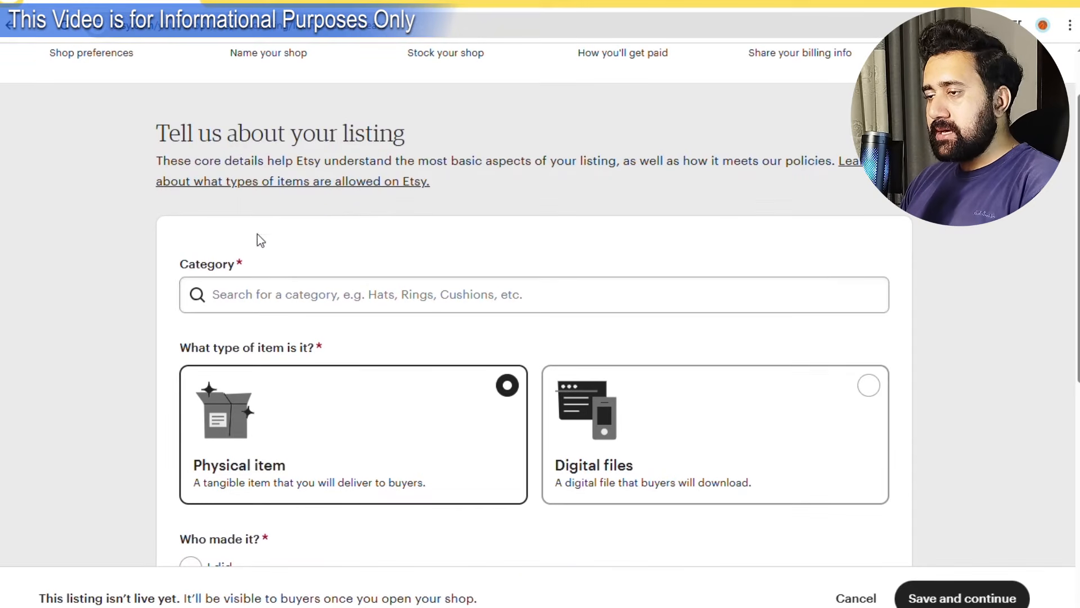
left_click(316, 302)
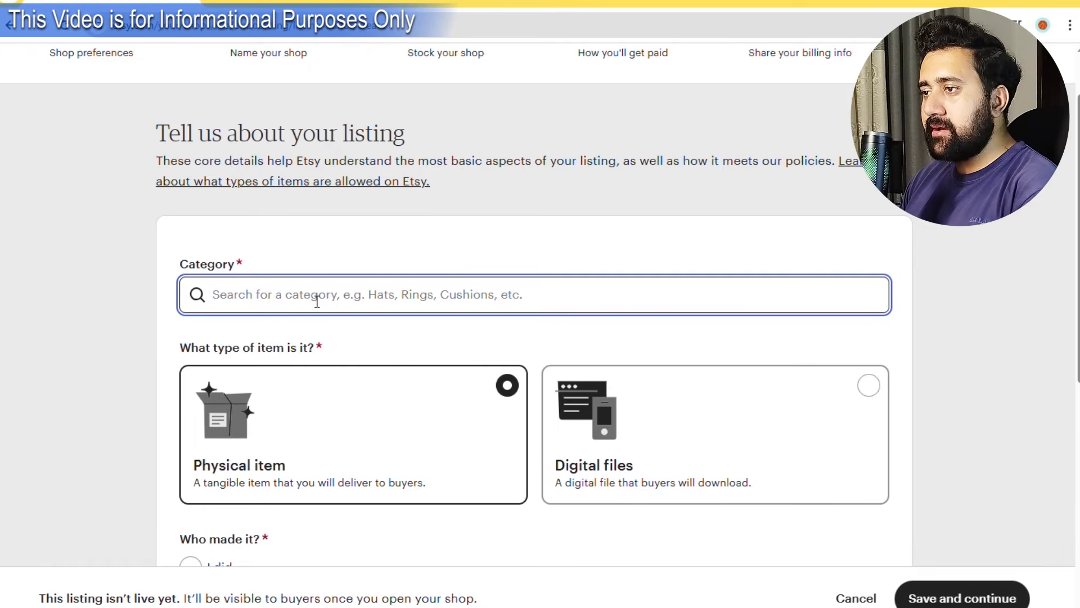
type("Di")
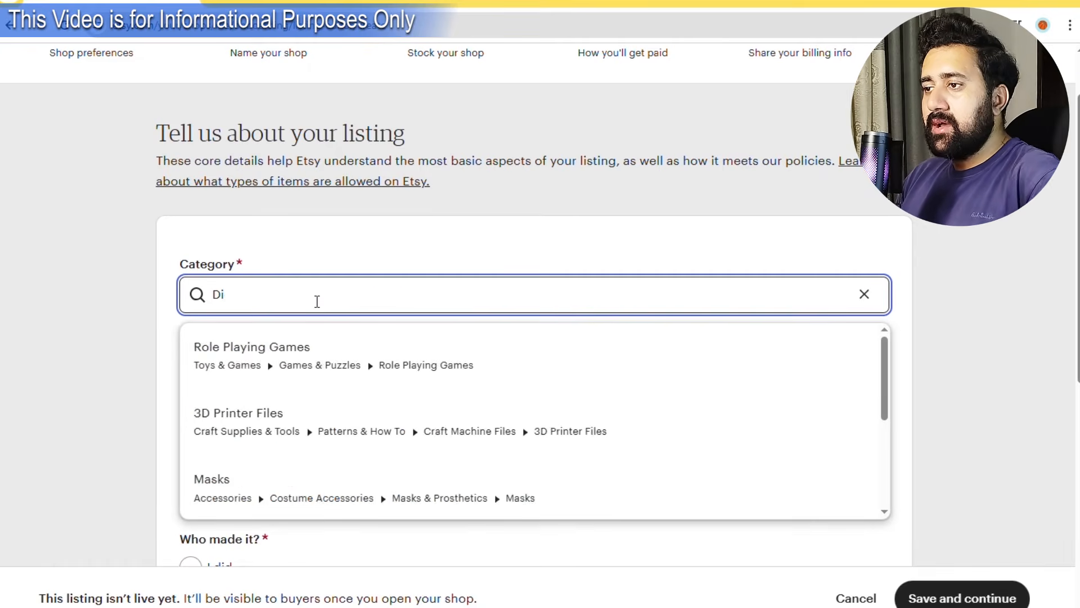
type("git")
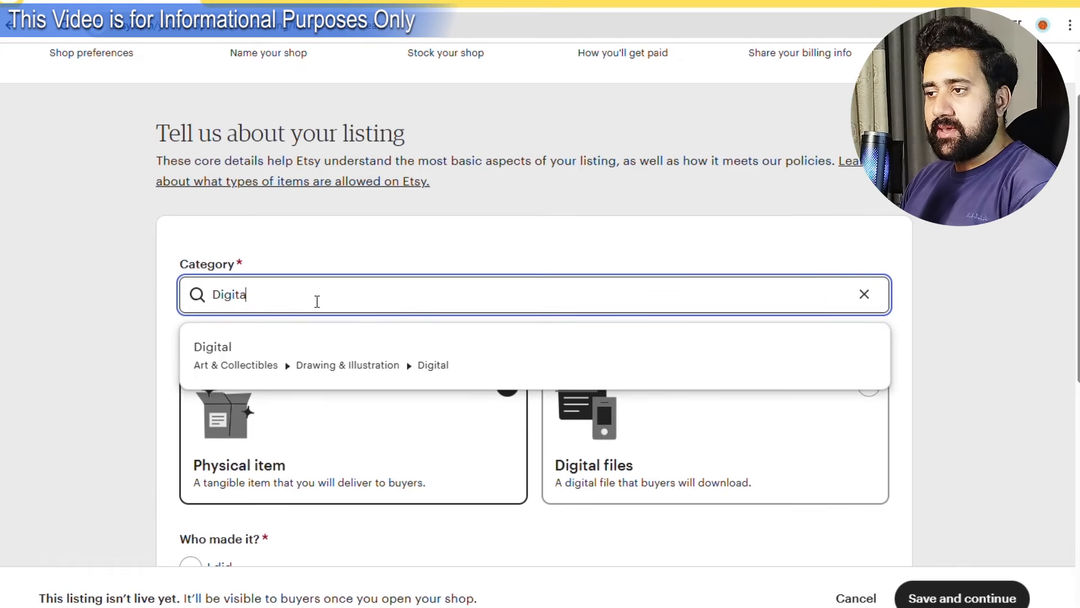
key("BackSpace")
left_click(309, 408)
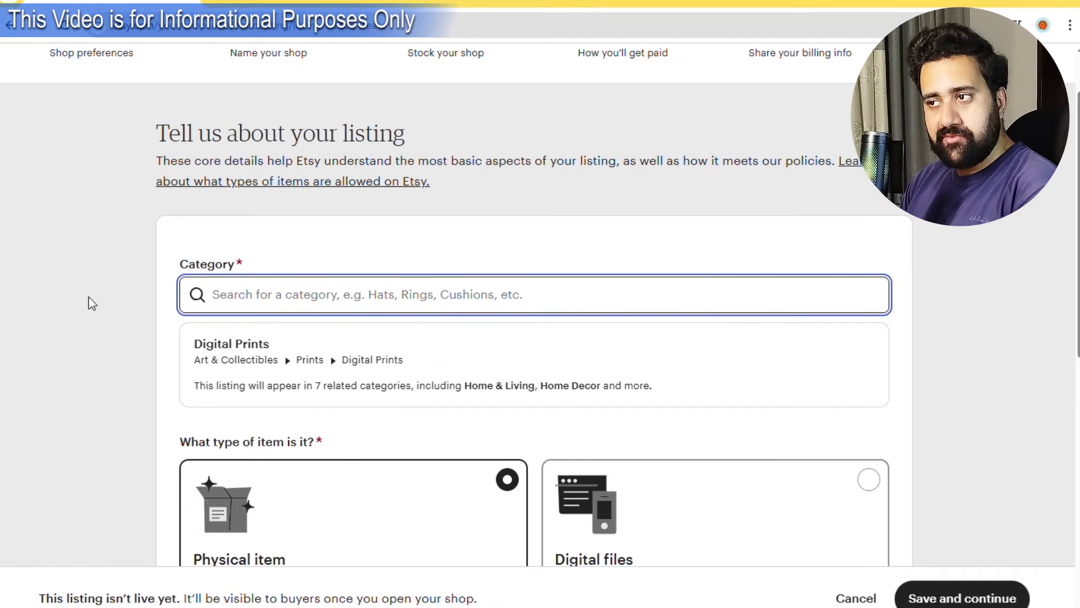
scroll(111, 332, "down", 3)
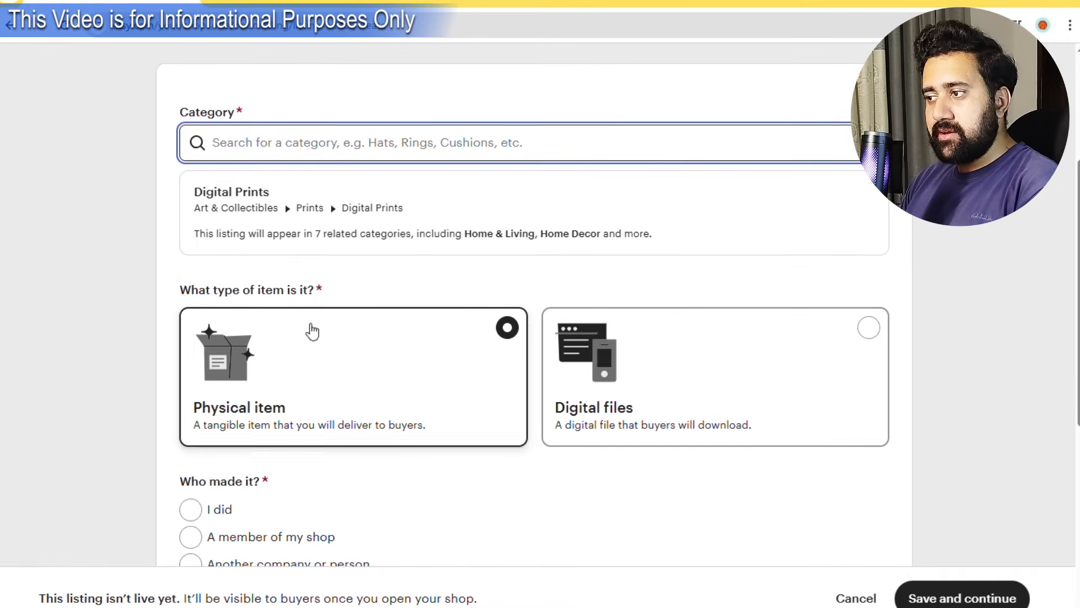
left_click(711, 345)
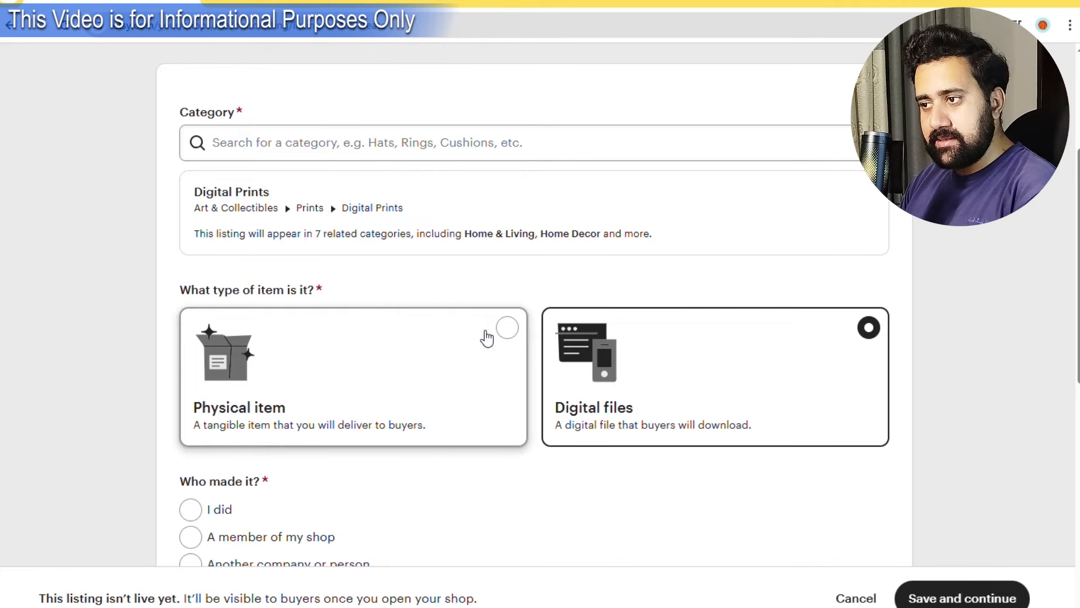
Describe the item as made by me, a finished product from 2020 - 2025, created by me.
scroll(487, 337, "down", 3)
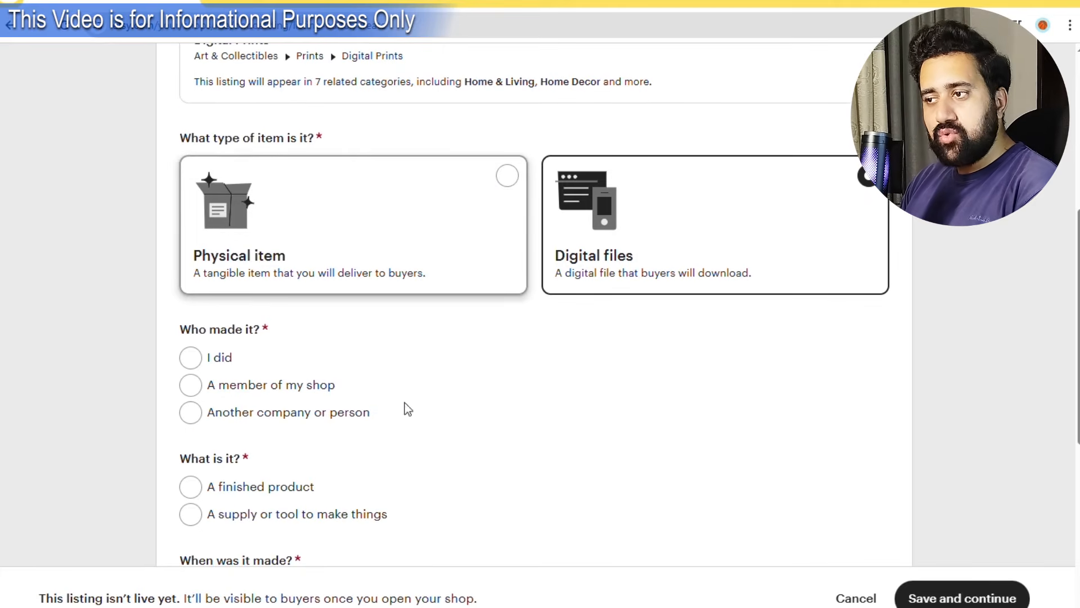
left_click(191, 358)
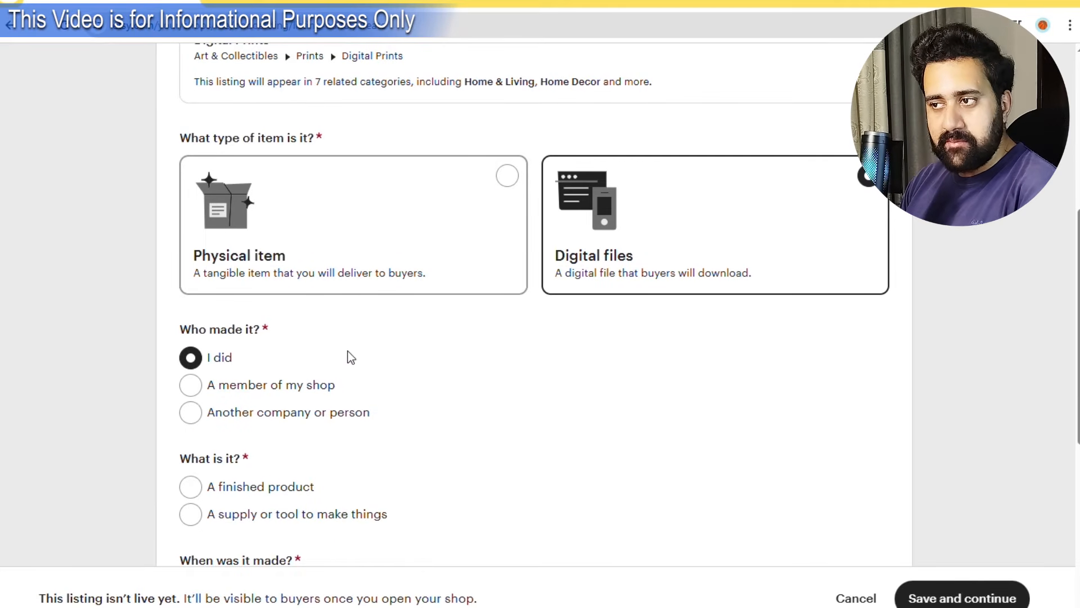
scroll(296, 362, "down", 1)
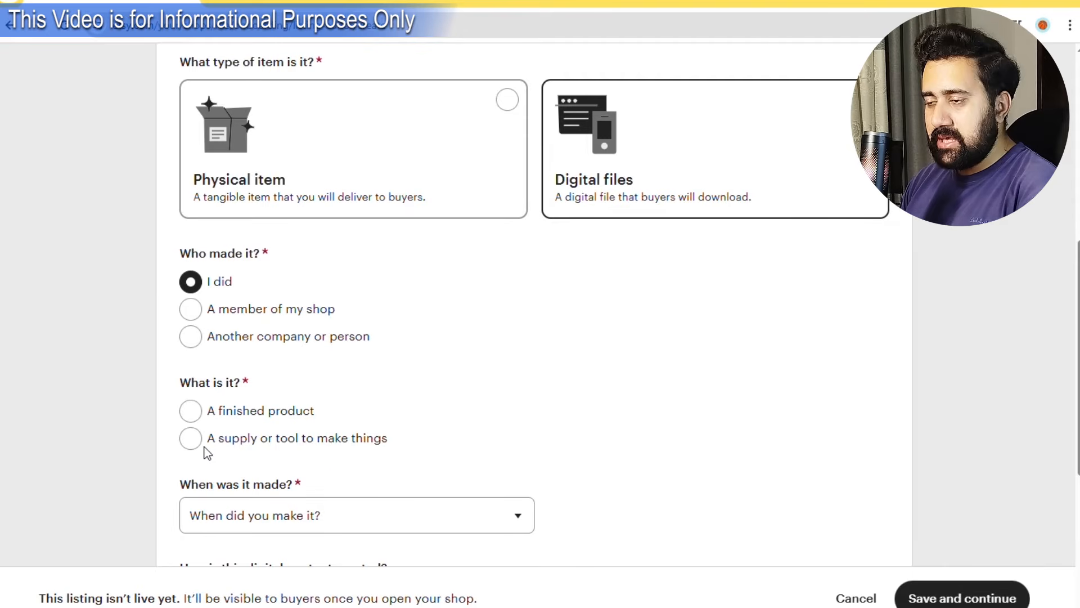
left_click(202, 414)
scroll(298, 376, "down", 1)
scroll(297, 375, "down", 2)
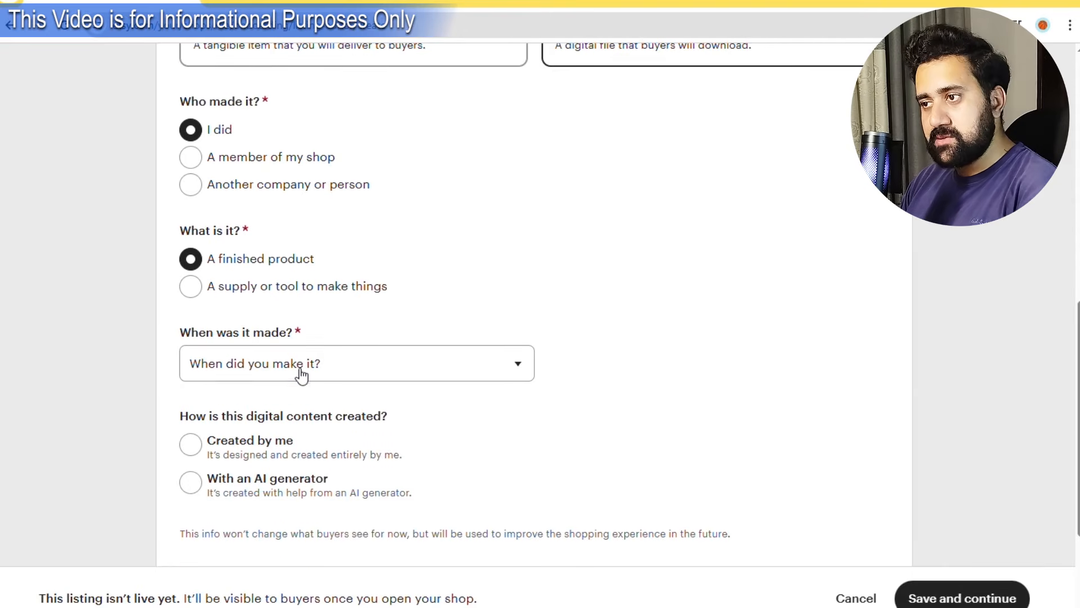
left_click(301, 373)
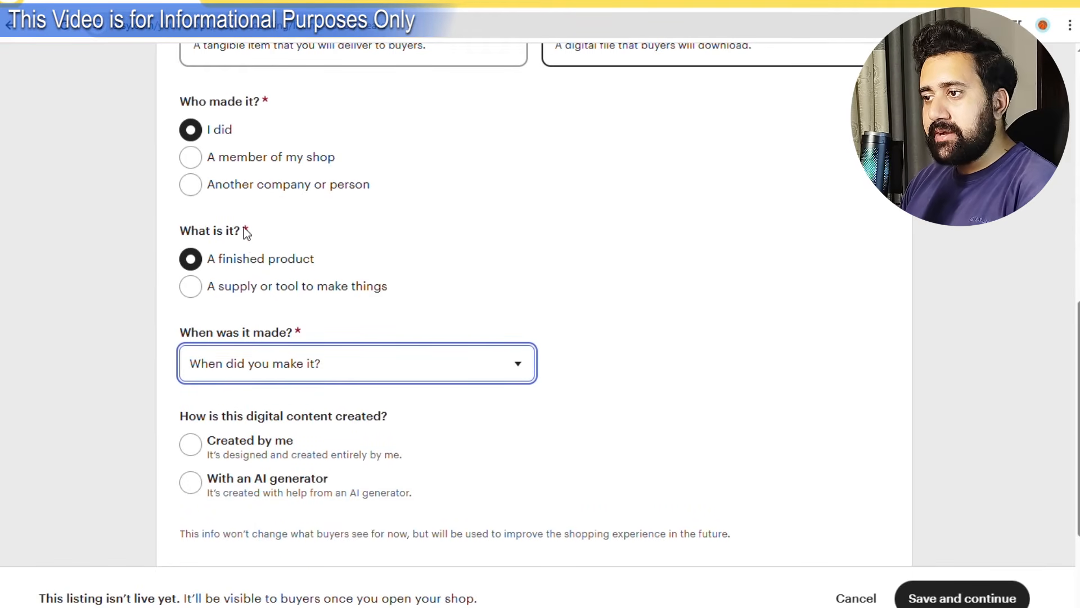
left_click(271, 67)
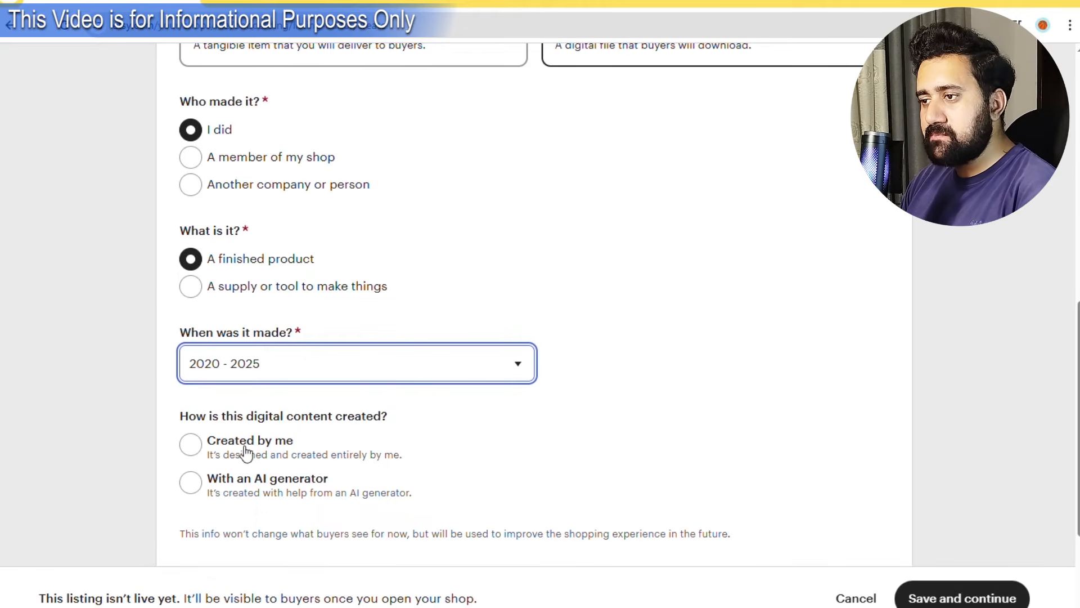
left_click(198, 447)
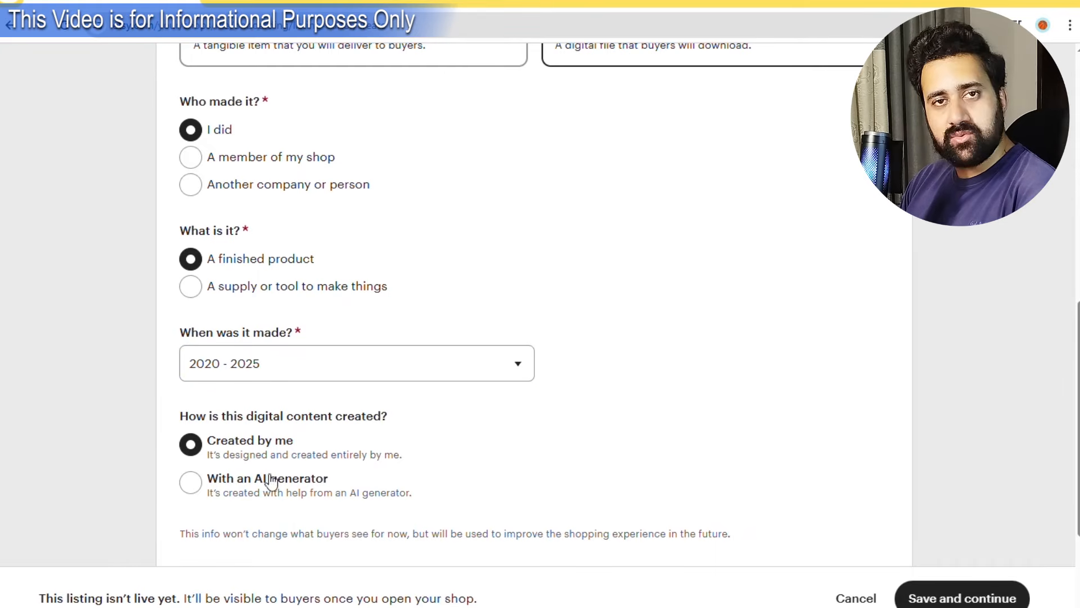
Save the listing basics and continue to the details page.
scroll(250, 481, "down", 3)
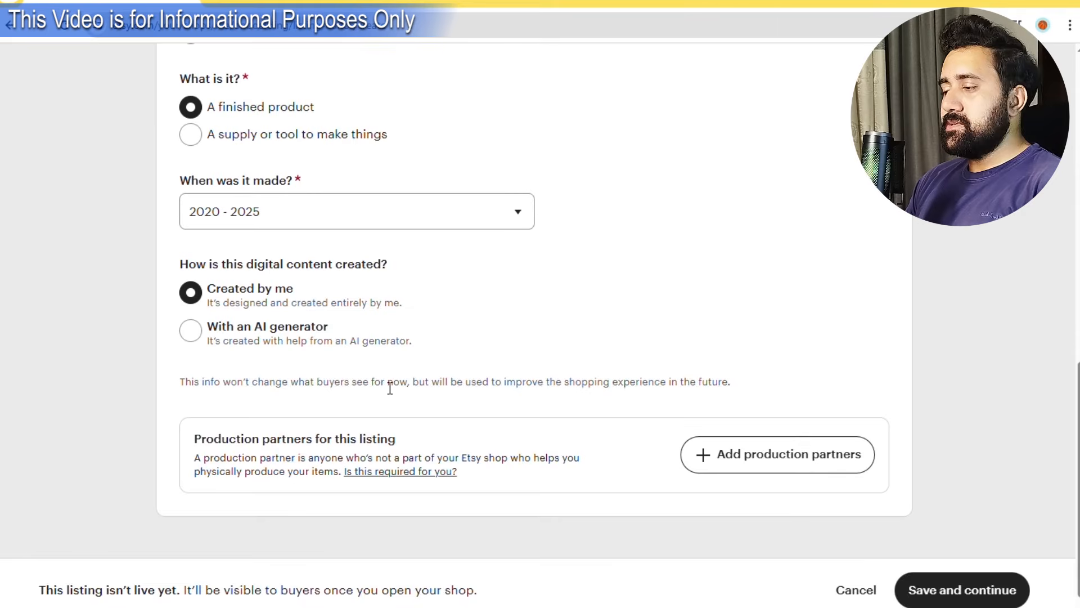
scroll(390, 388, "up", 4)
scroll(613, 438, "up", 4)
scroll(626, 437, "down", 3)
scroll(626, 437, "up", 4)
scroll(630, 438, "down", 1)
scroll(633, 440, "down", 6)
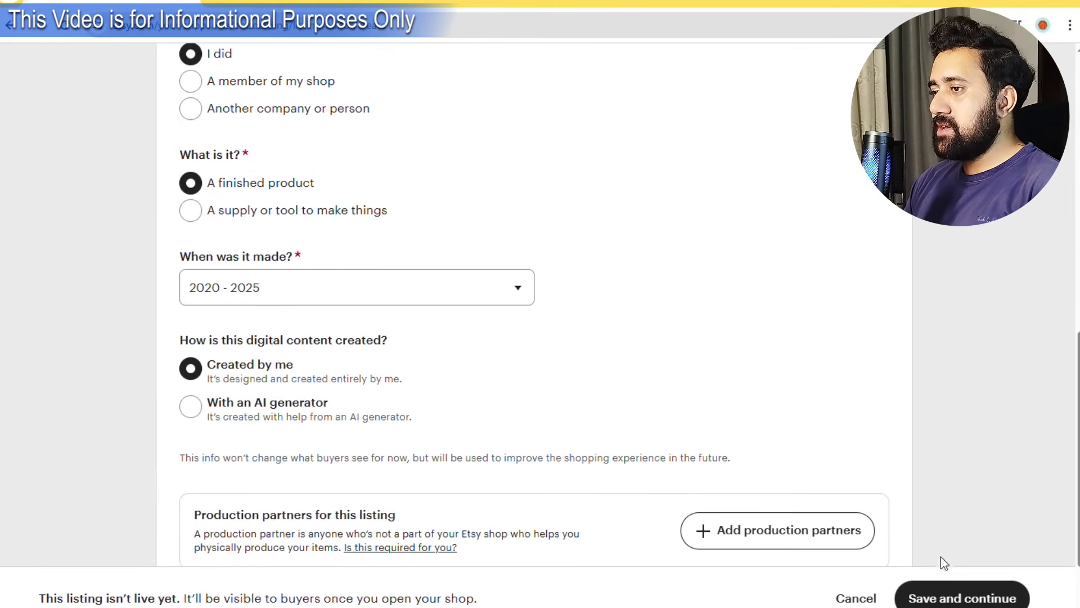
left_click(962, 598)
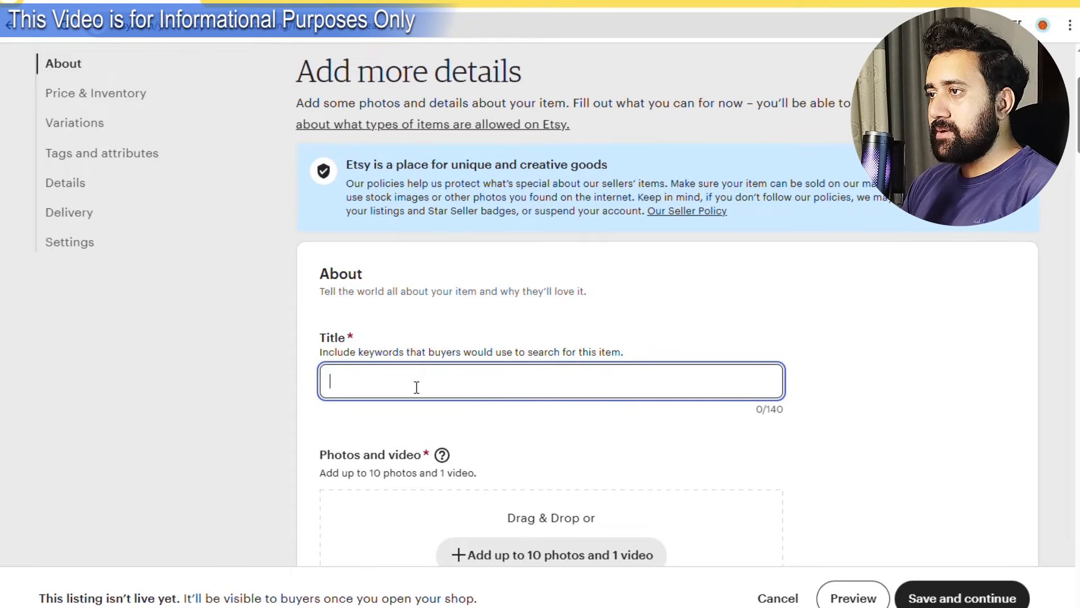
Title the listing 'Tracing Alphabet Sheet from A to Z'.
type("Tracin")
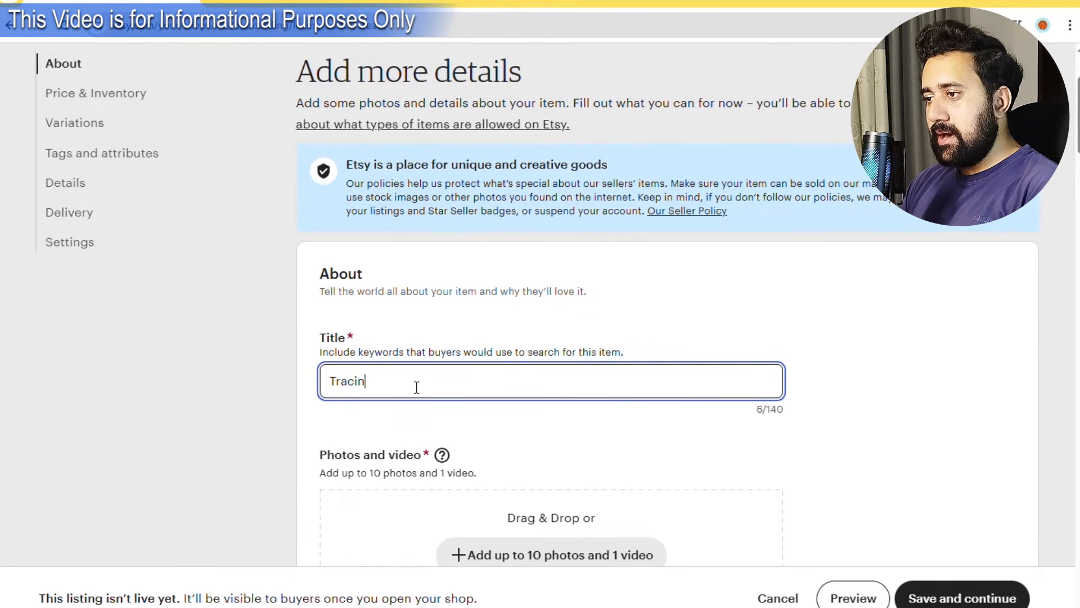
type("g Alphabet Sheet")
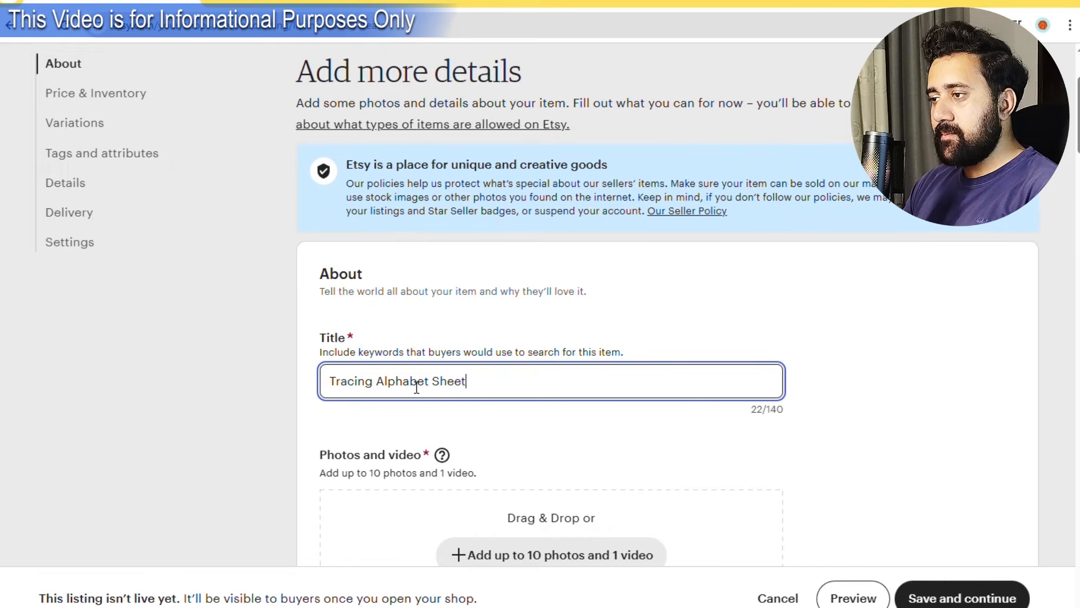
type(" from A to Z")
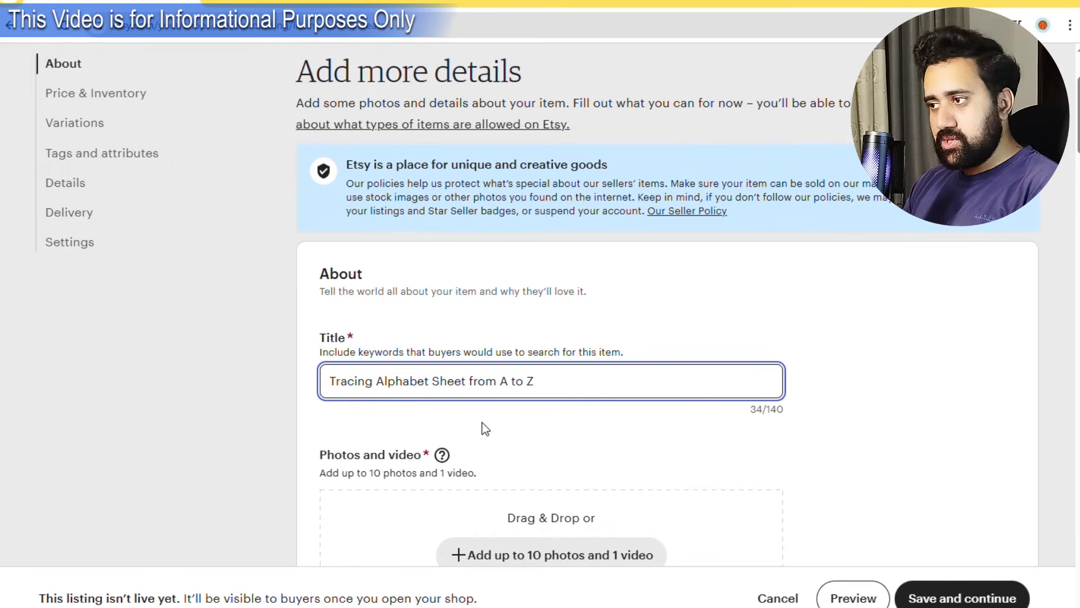
left_click(528, 428)
left_click(579, 391)
left_click(553, 422)
Upload the ten alphabet worksheet photos and attach AlphabetTracing.pdf as the download.
scroll(550, 426, "down", 5)
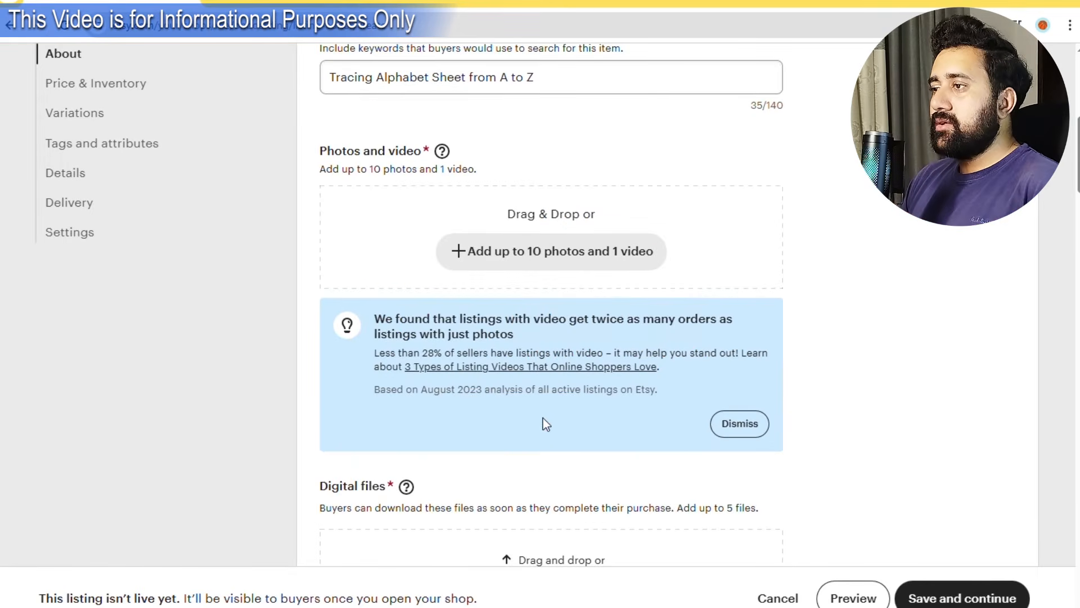
left_click(522, 259)
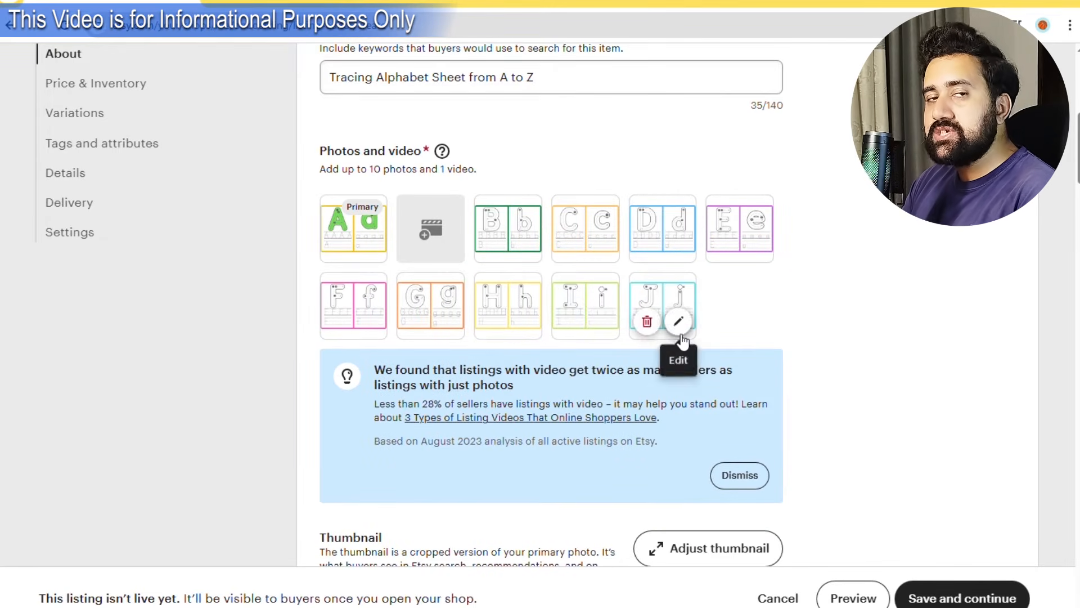
scroll(529, 405, "down", 1)
scroll(526, 408, "down", 3)
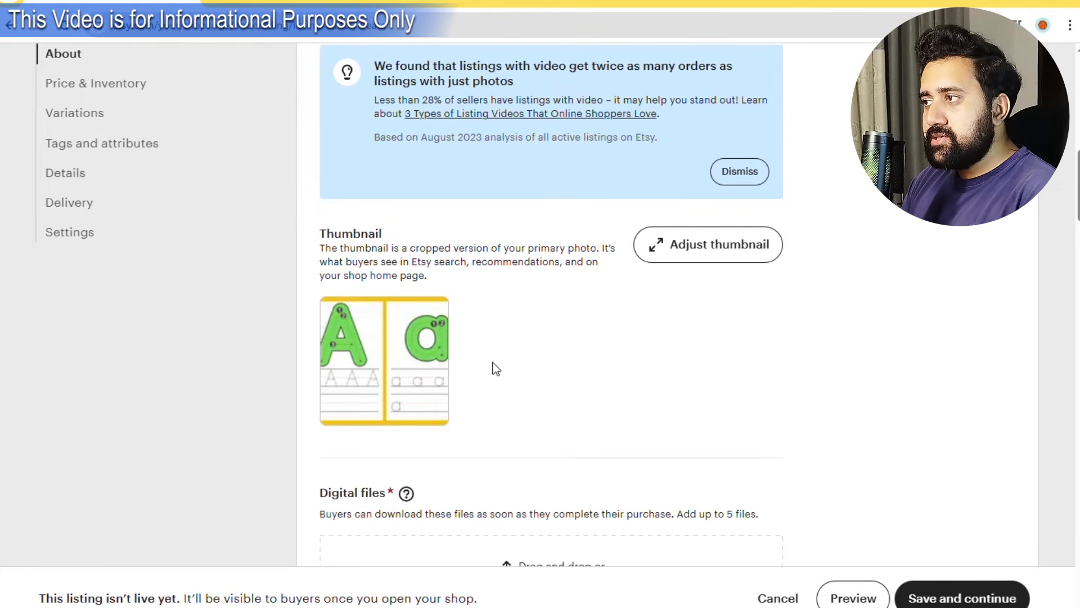
scroll(490, 372, "down", 2)
left_click(582, 455)
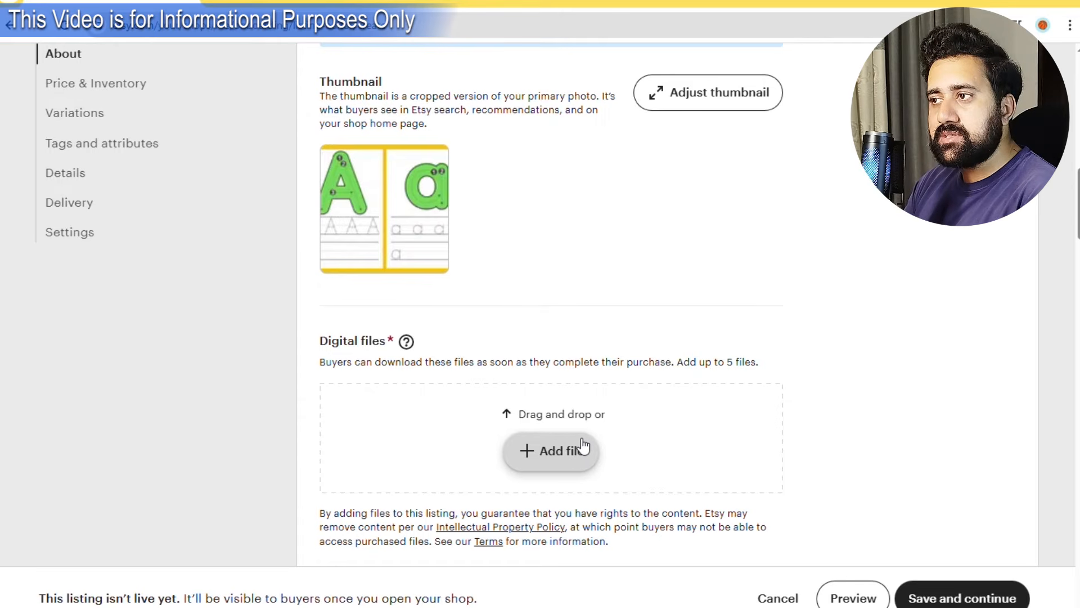
Write the description 'Tracing Alphabet Sheets from A to Z'.
scroll(528, 409, "down", 3)
left_click(453, 426)
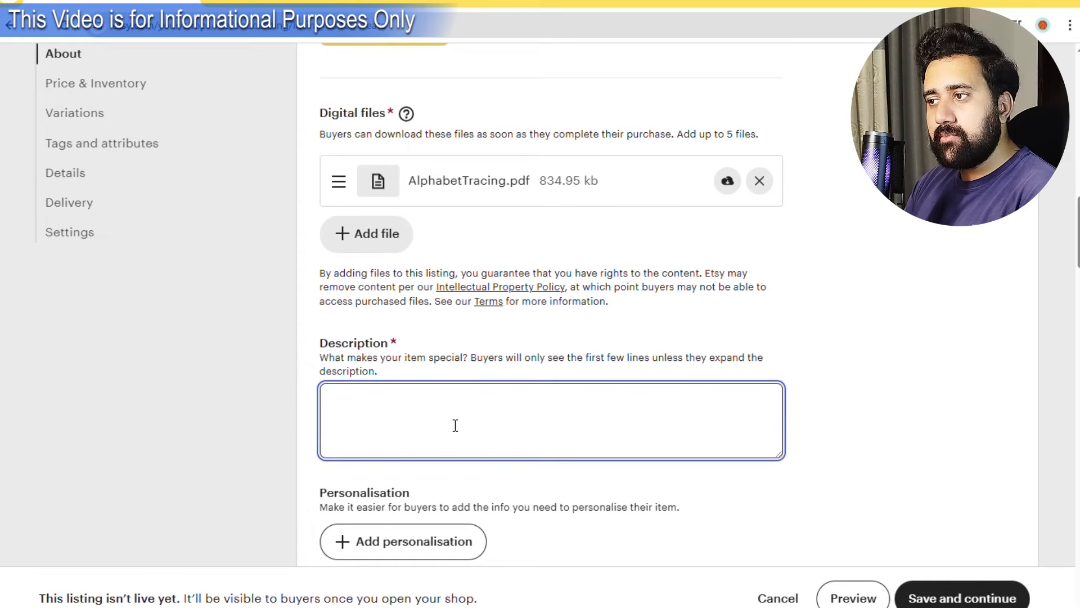
type("Tracing")
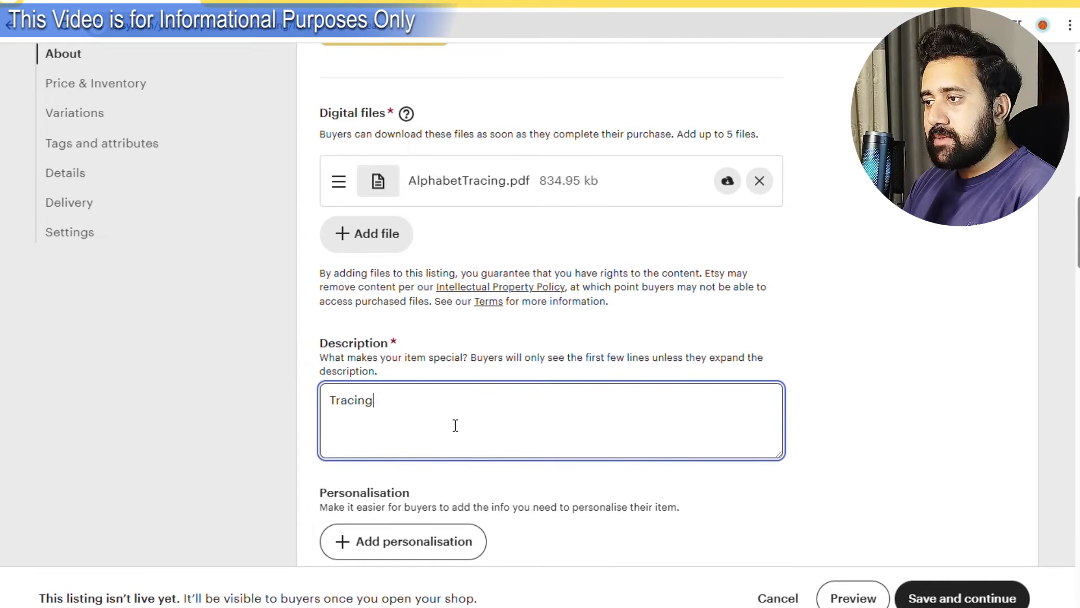
type(" Alphabet Sheets")
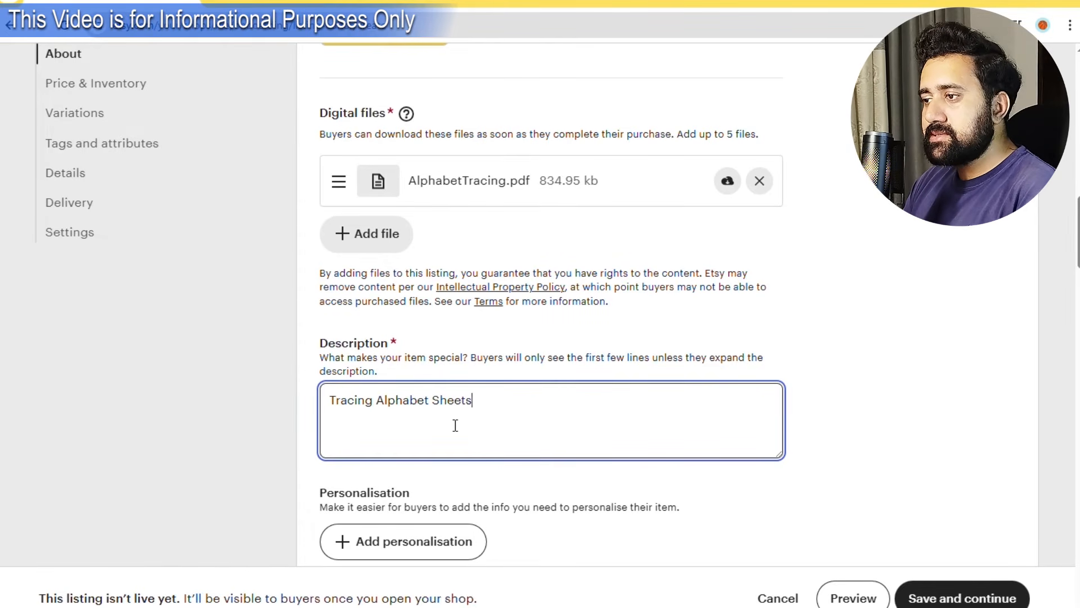
type(" from A to Z")
left_click(836, 351)
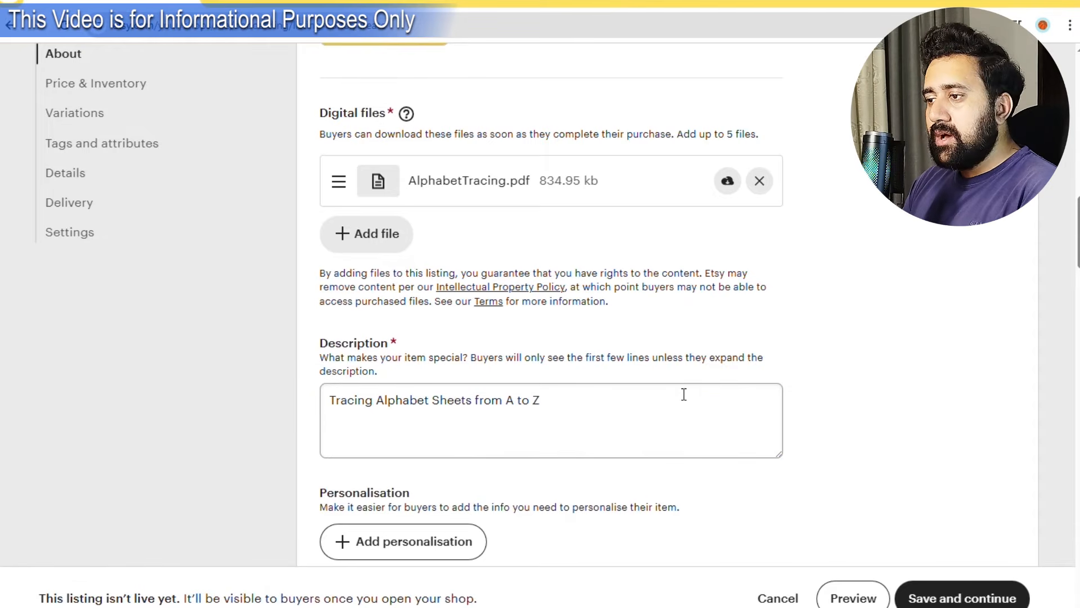
scroll(675, 394, "down", 2)
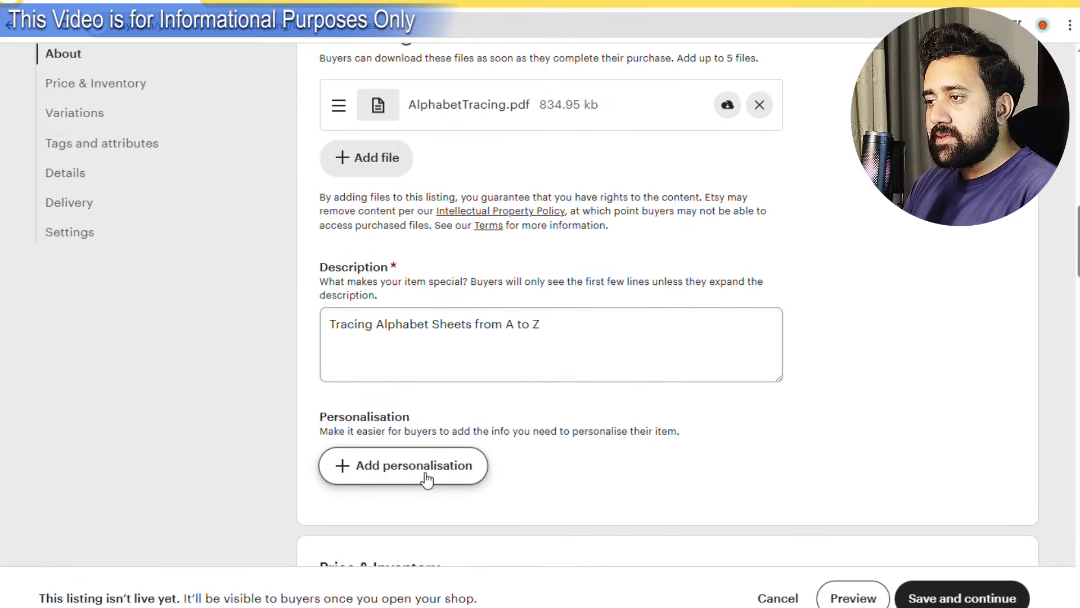
scroll(433, 371, "down", 4)
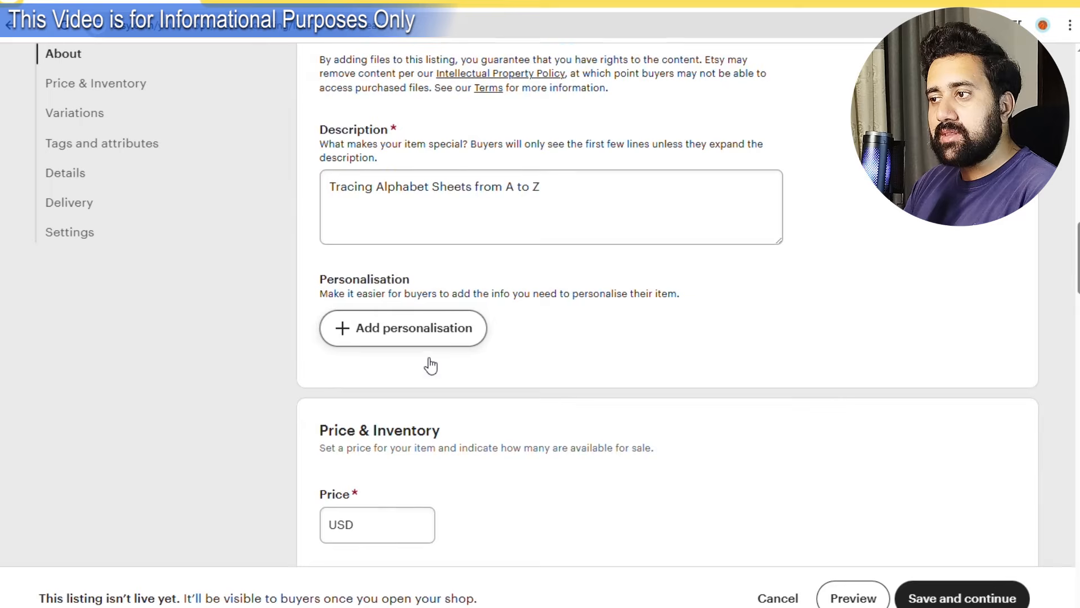
scroll(373, 506, "down", 4)
Enter a price of 10 USD and an available quantity of 1.
left_click(369, 362)
type("10")
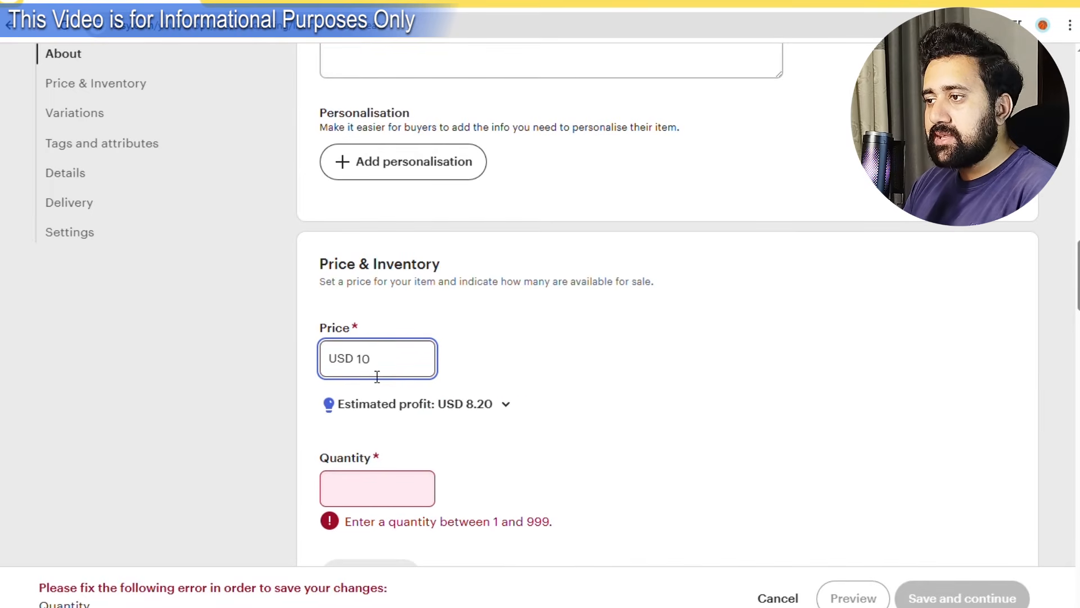
left_click(568, 353)
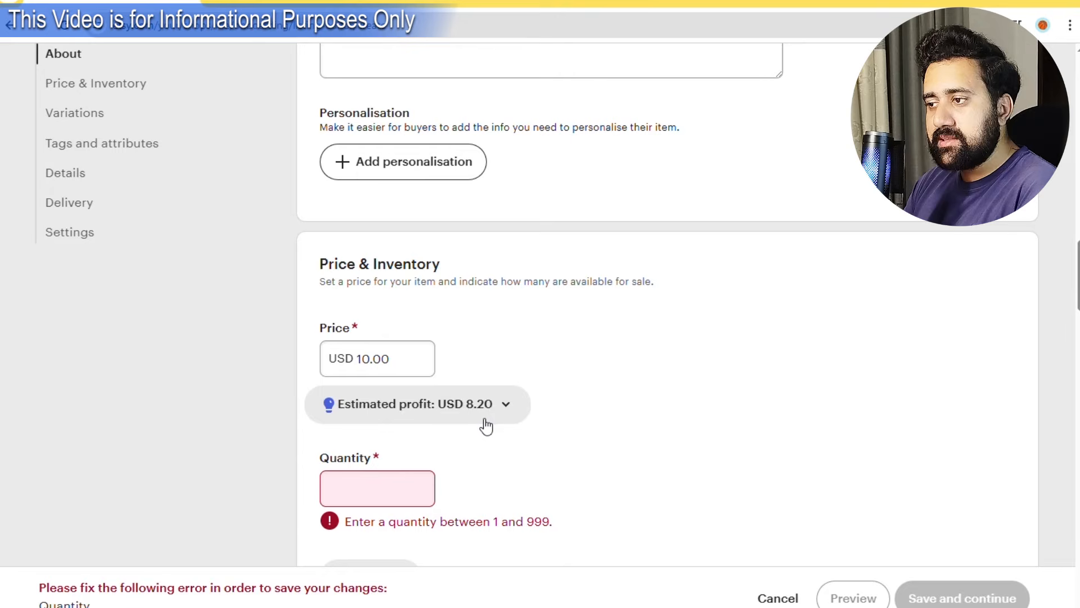
scroll(454, 444, "down", 2)
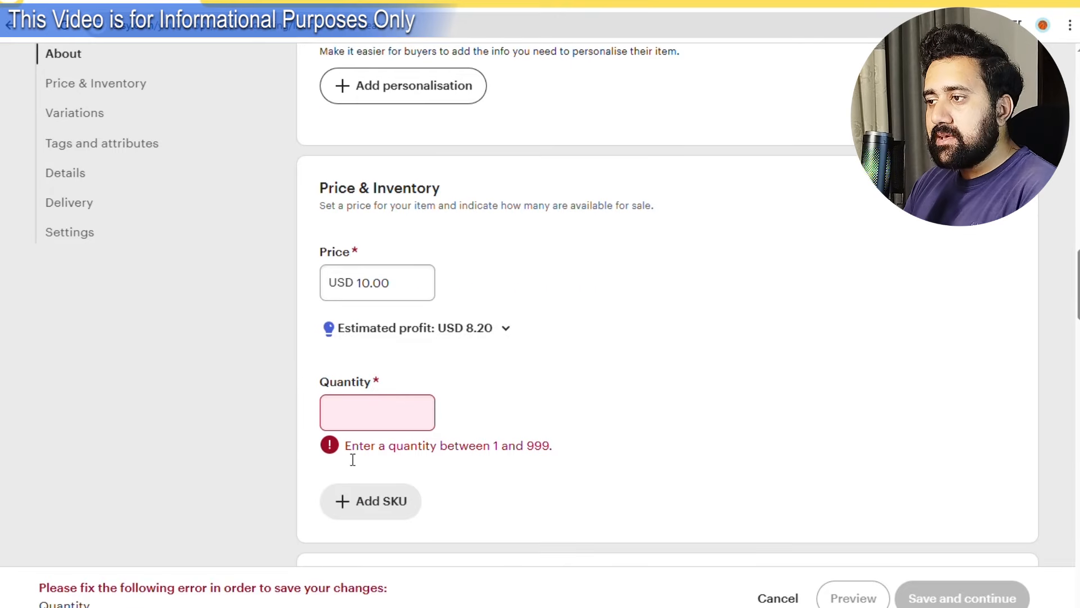
left_click(360, 428)
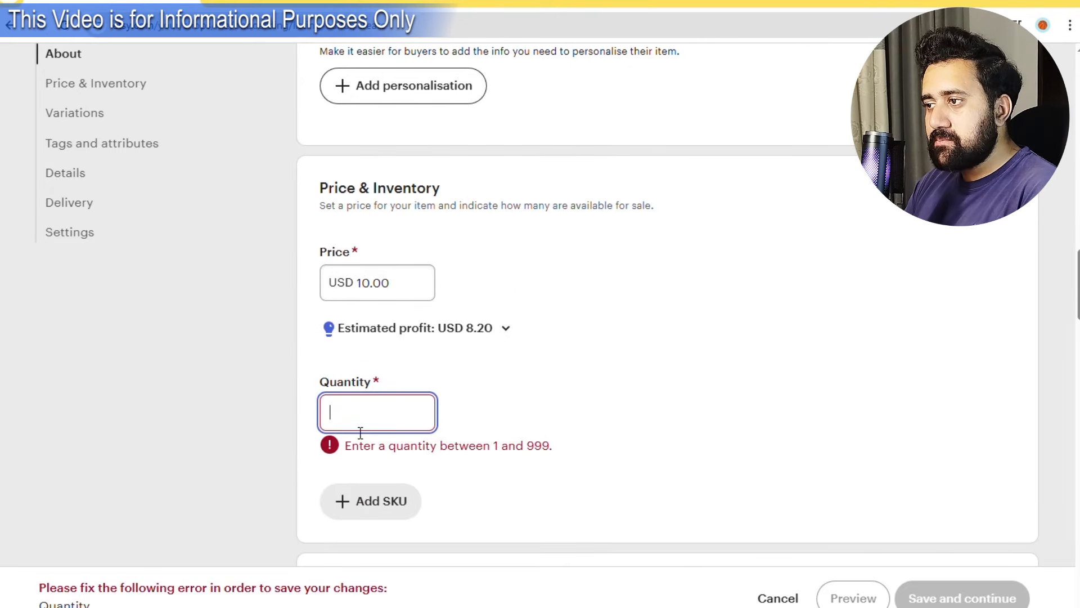
type("1")
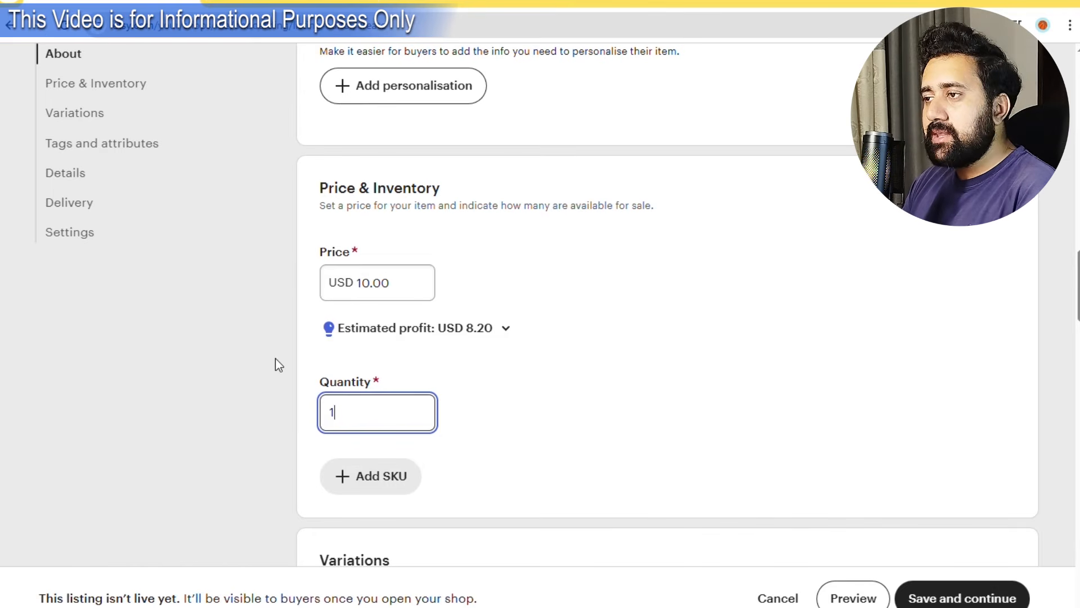
scroll(276, 364, "down", 7)
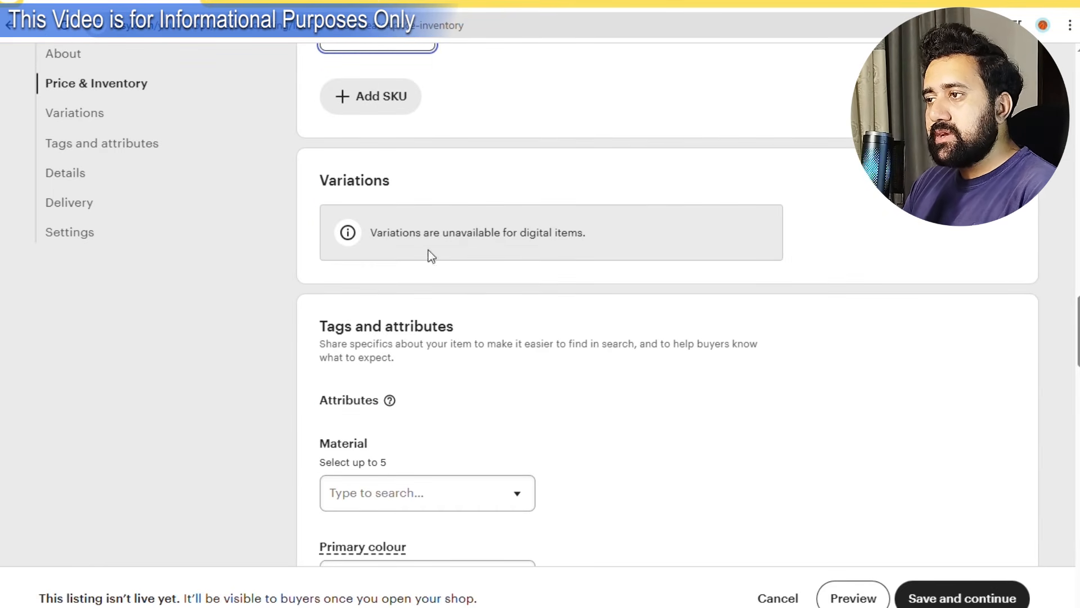
Open the materials options and close them without choosing any.
scroll(424, 313, "down", 1)
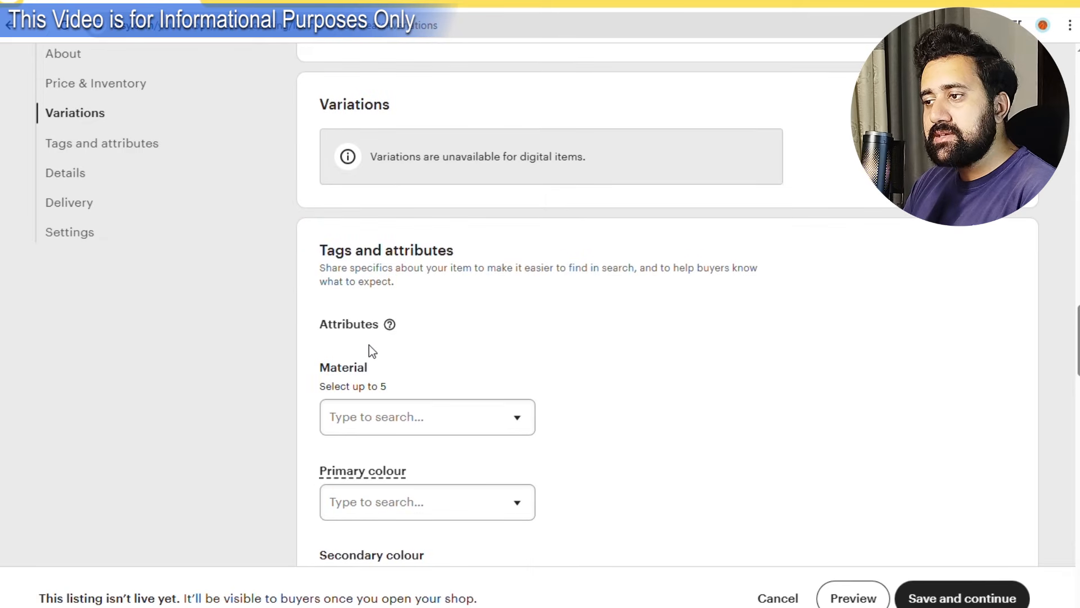
left_click(392, 416)
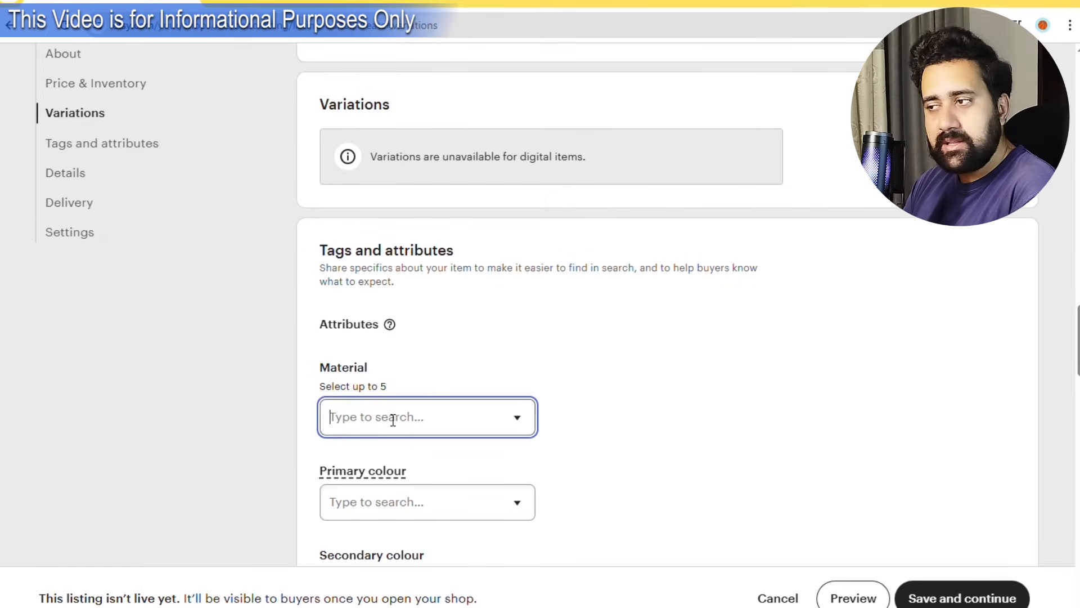
left_click(527, 363)
scroll(540, 377, "down", 2)
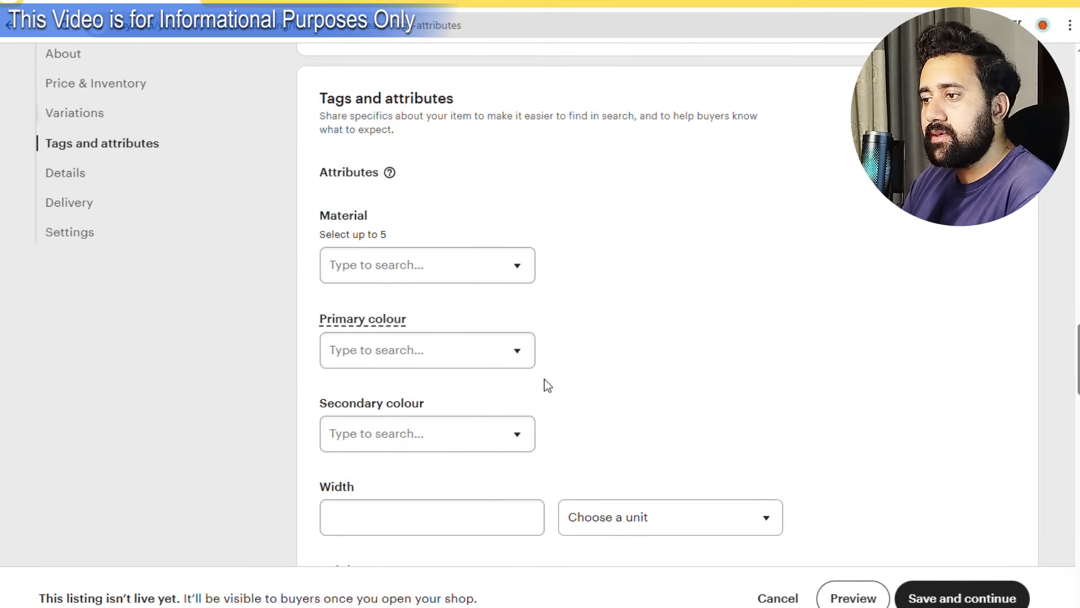
scroll(557, 386, "down", 2)
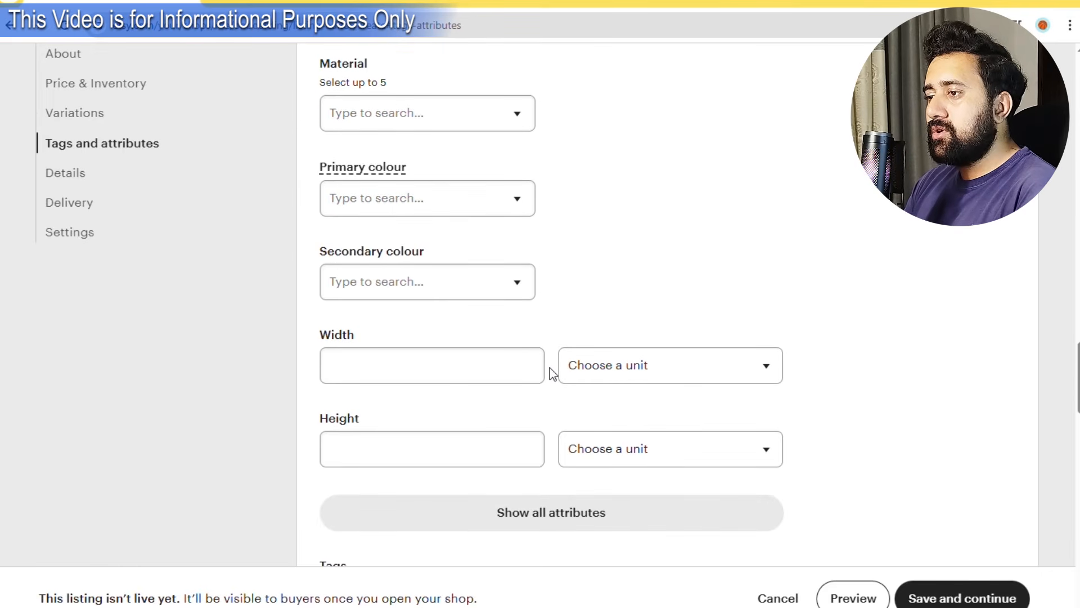
scroll(552, 369, "up", 1)
scroll(546, 431, "down", 2)
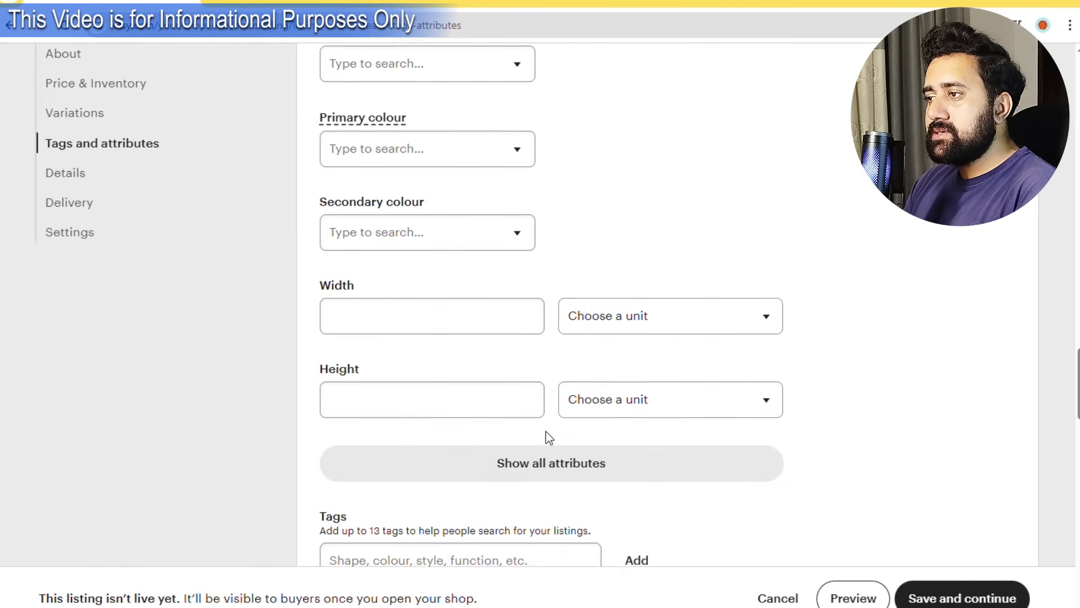
scroll(550, 437, "down", 3)
Add the tags sheets, worksheet and tracing sheets, leaving materials empty.
left_click(426, 309)
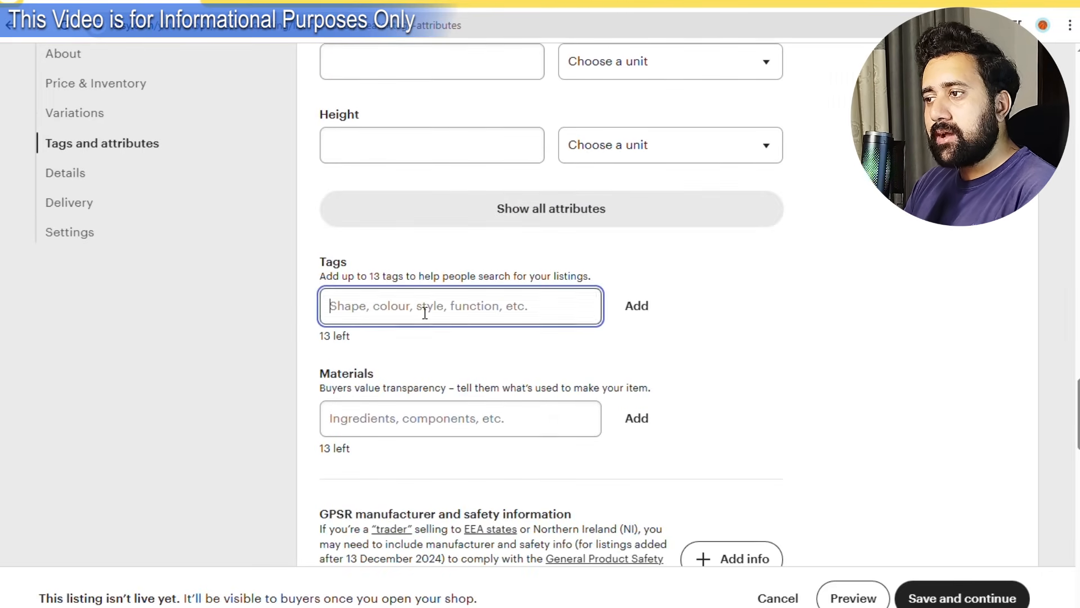
type("sheets")
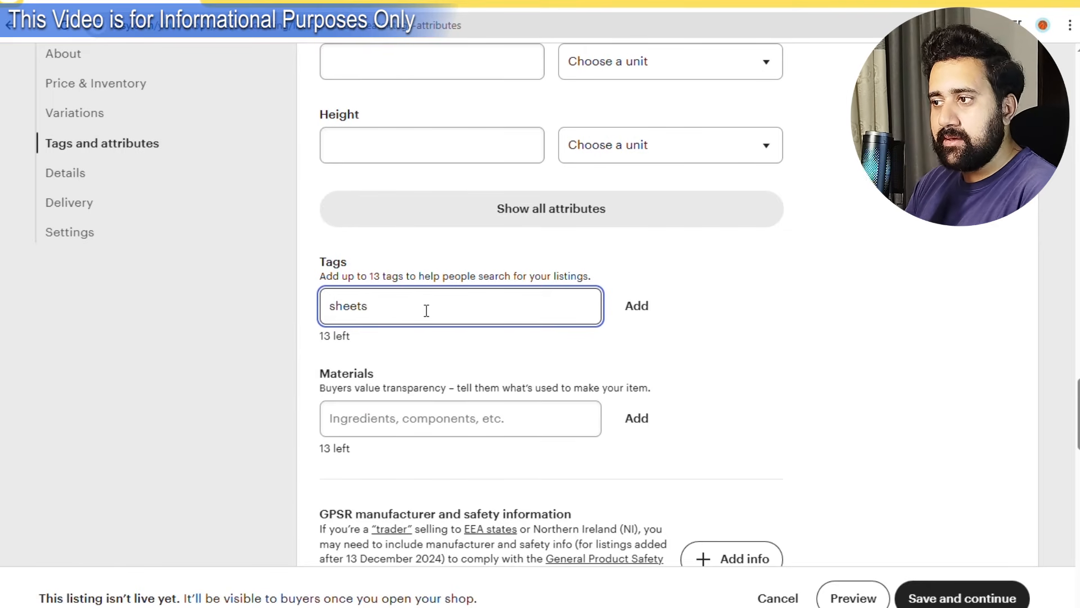
key("Return")
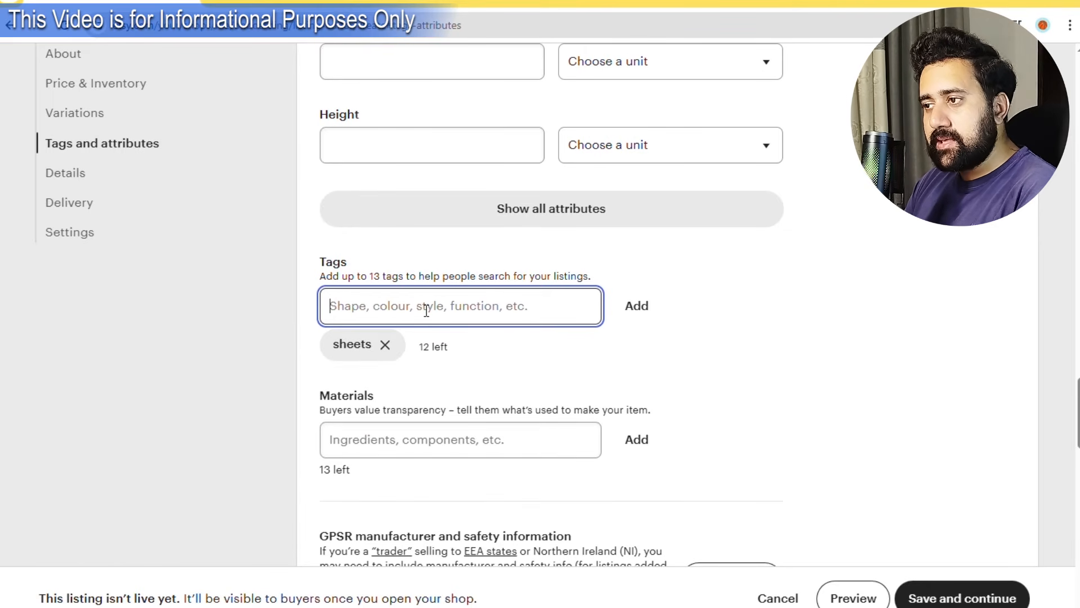
type("worksheet")
key("Return")
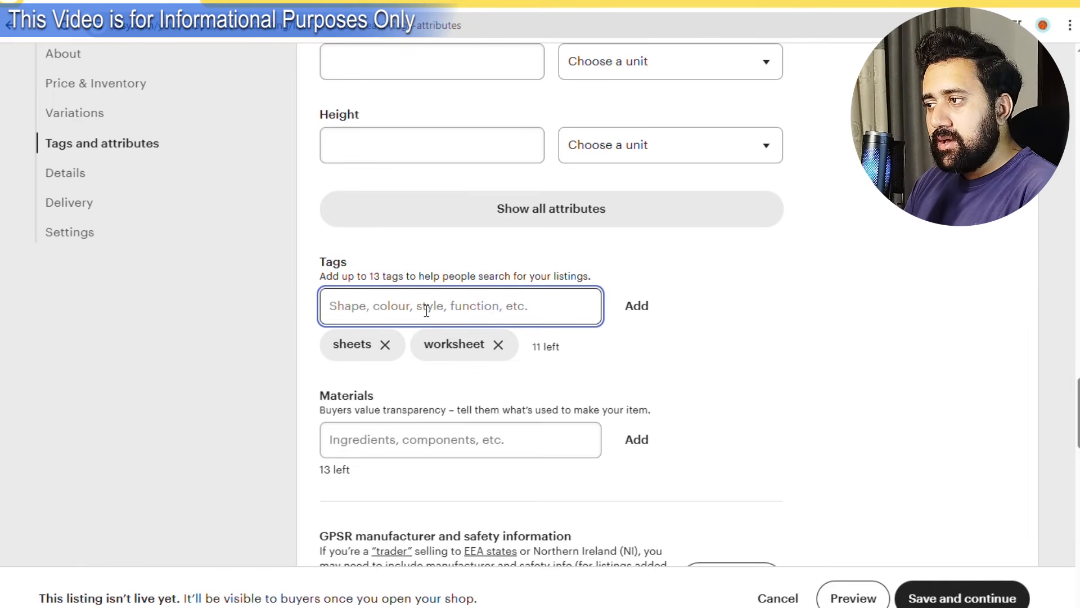
type("tra")
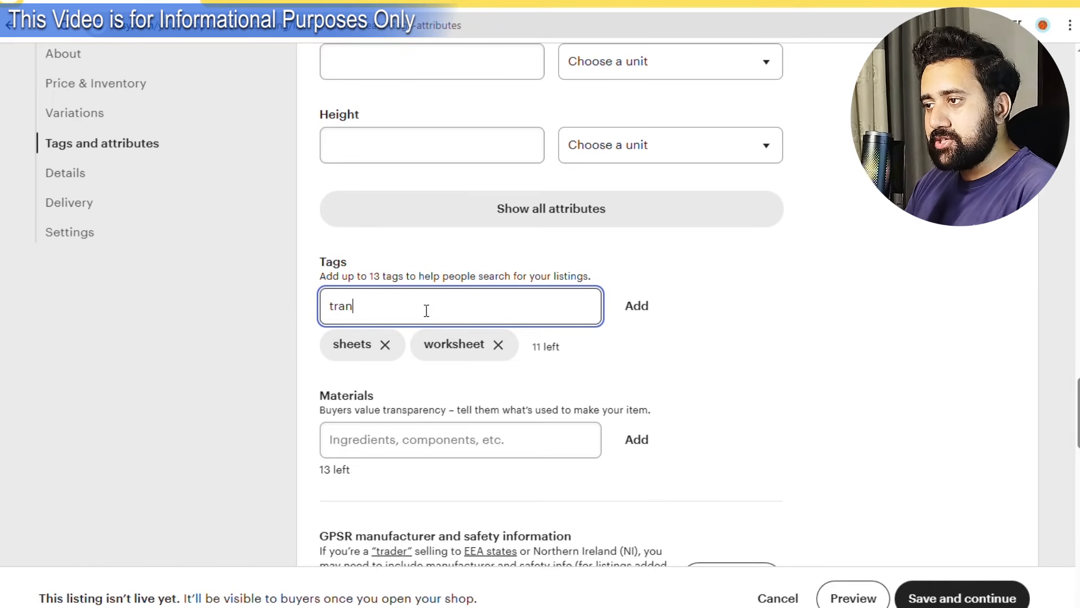
type("cing sheets")
key("Return")
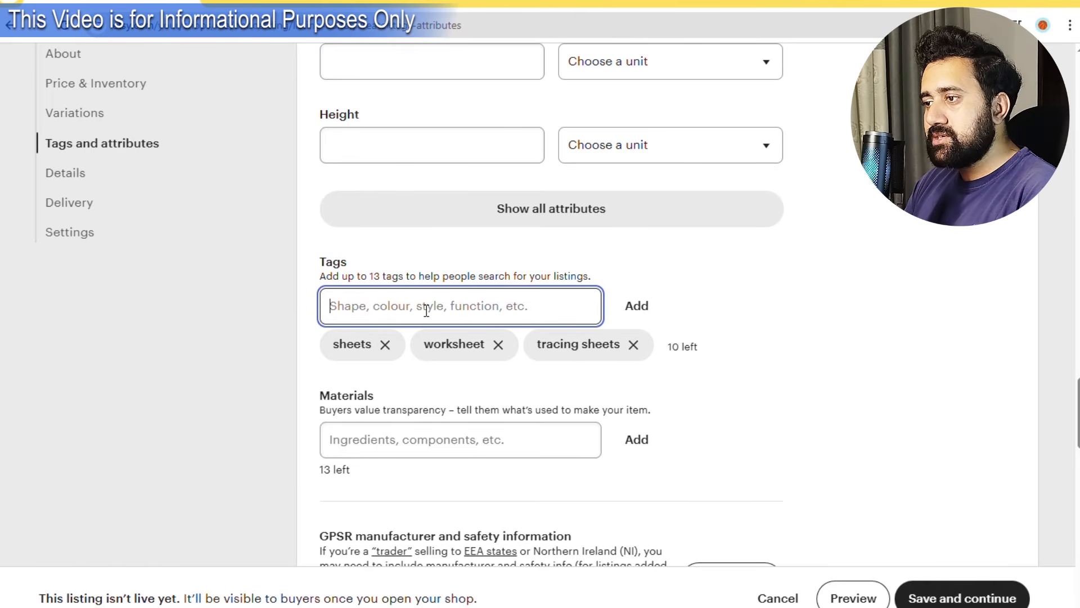
left_click(454, 446)
left_click(835, 345)
Leave the shop section as None, save the listing, and skip adding more listings.
scroll(748, 363, "down", 4)
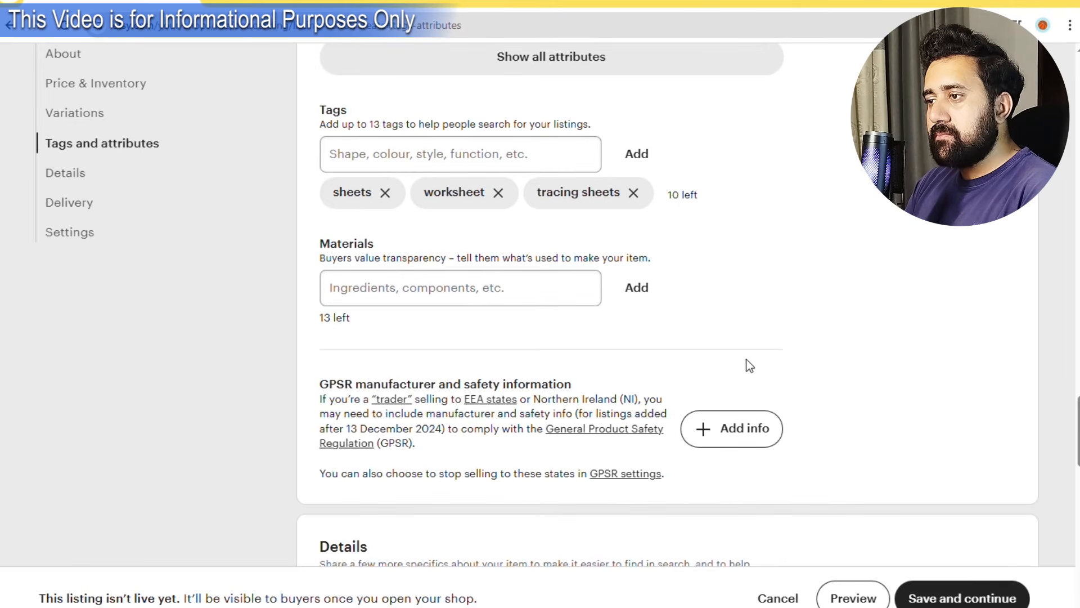
scroll(412, 378, "down", 4)
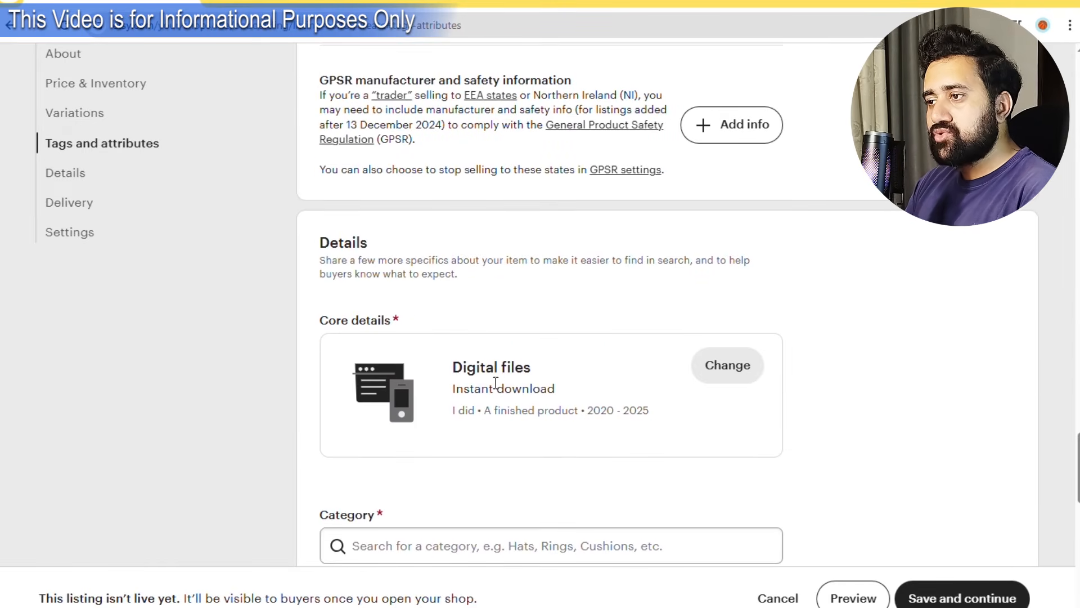
scroll(697, 389, "down", 3)
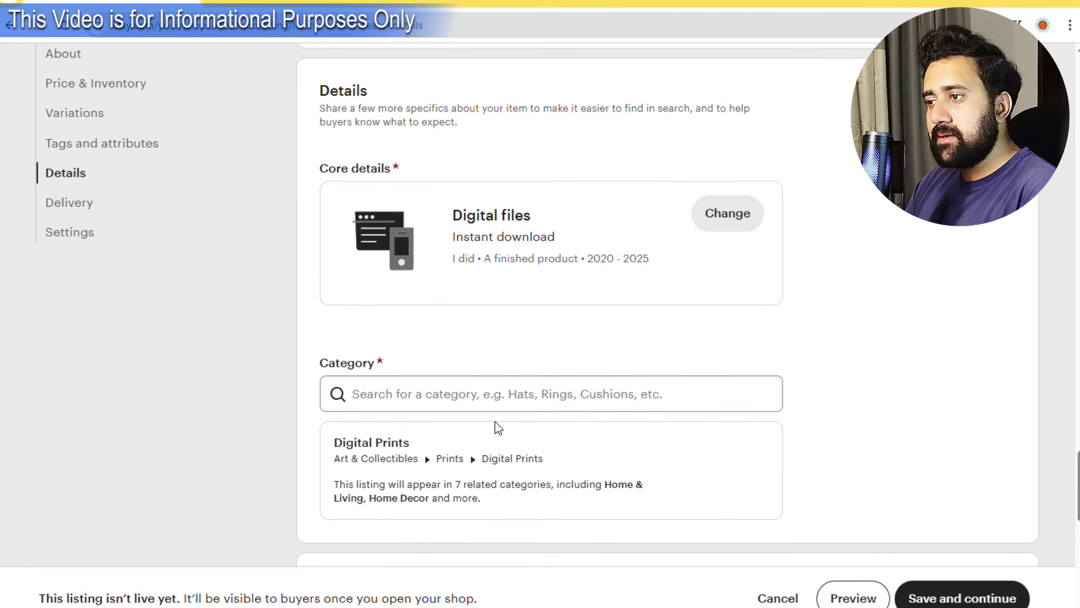
scroll(444, 436, "down", 5)
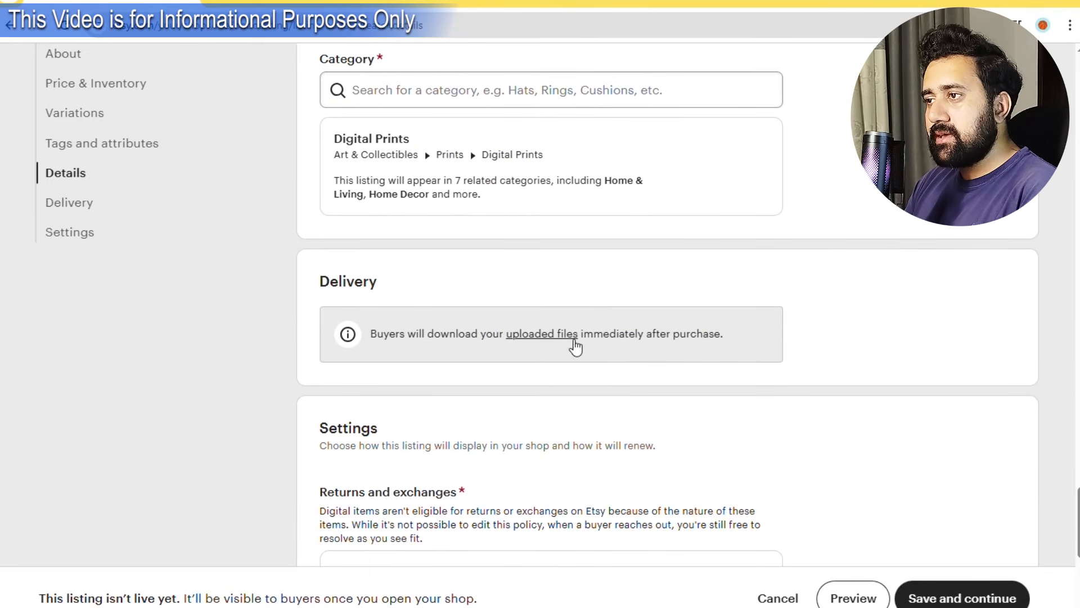
scroll(461, 390, "down", 3)
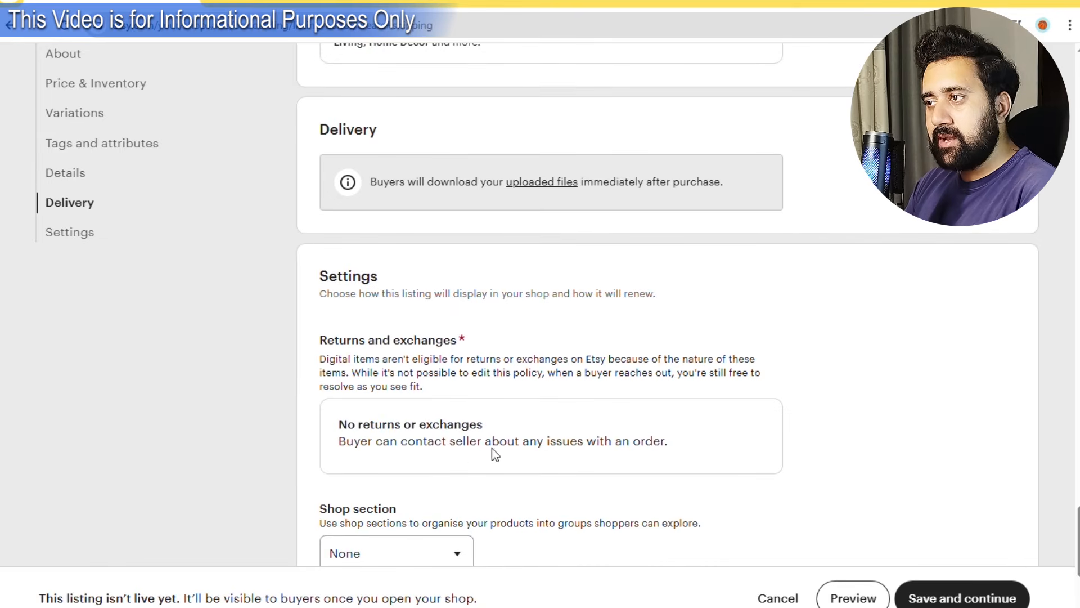
scroll(492, 447, "down", 3)
left_click(416, 409)
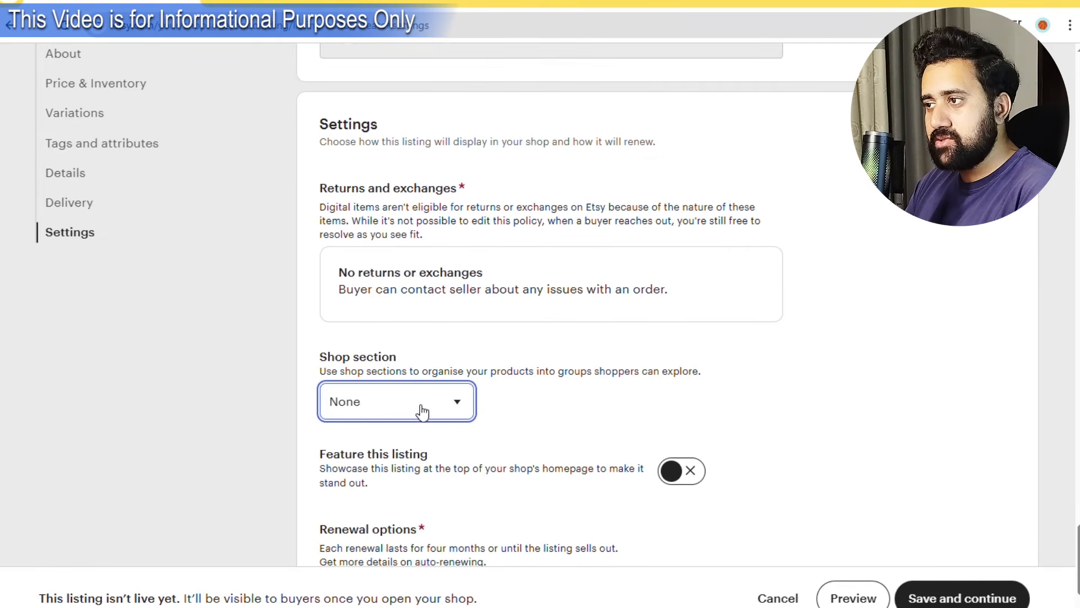
left_click(548, 383)
scroll(502, 402, "down", 4)
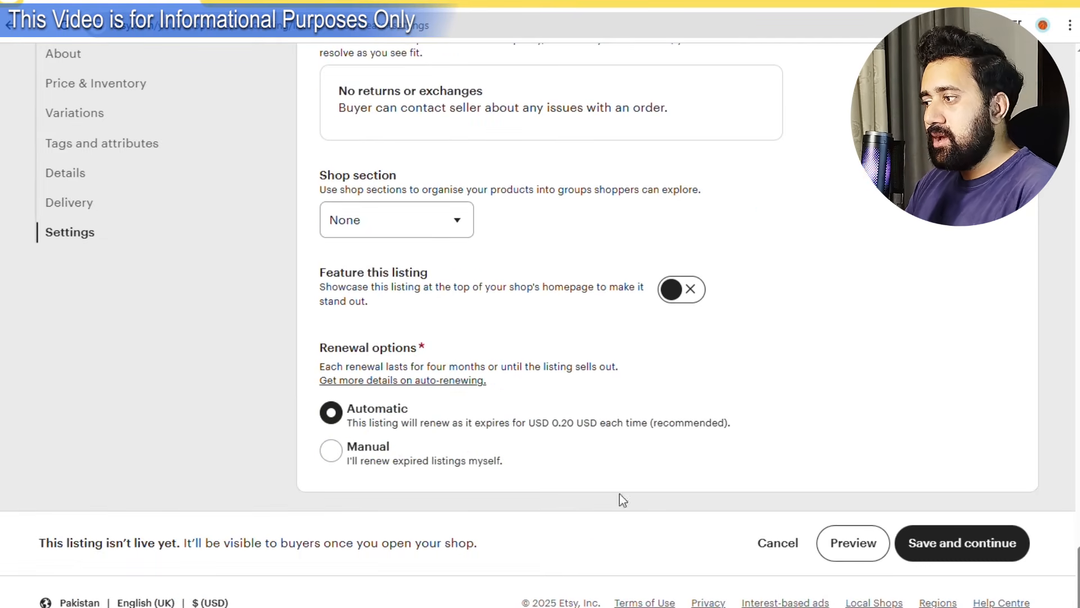
left_click(953, 541)
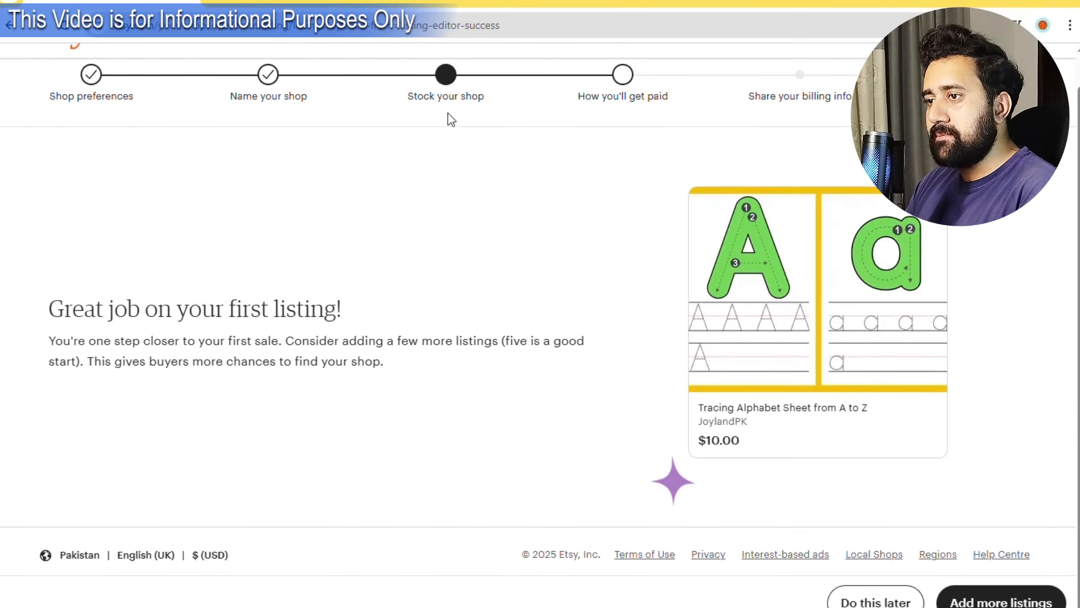
scroll(441, 310, "up", 1)
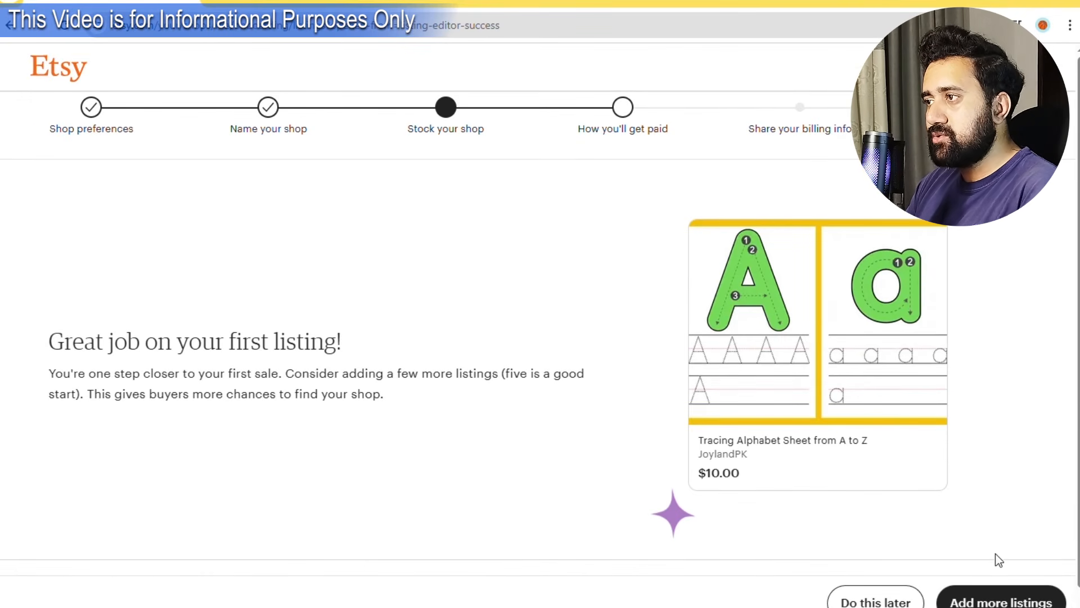
left_click(908, 603)
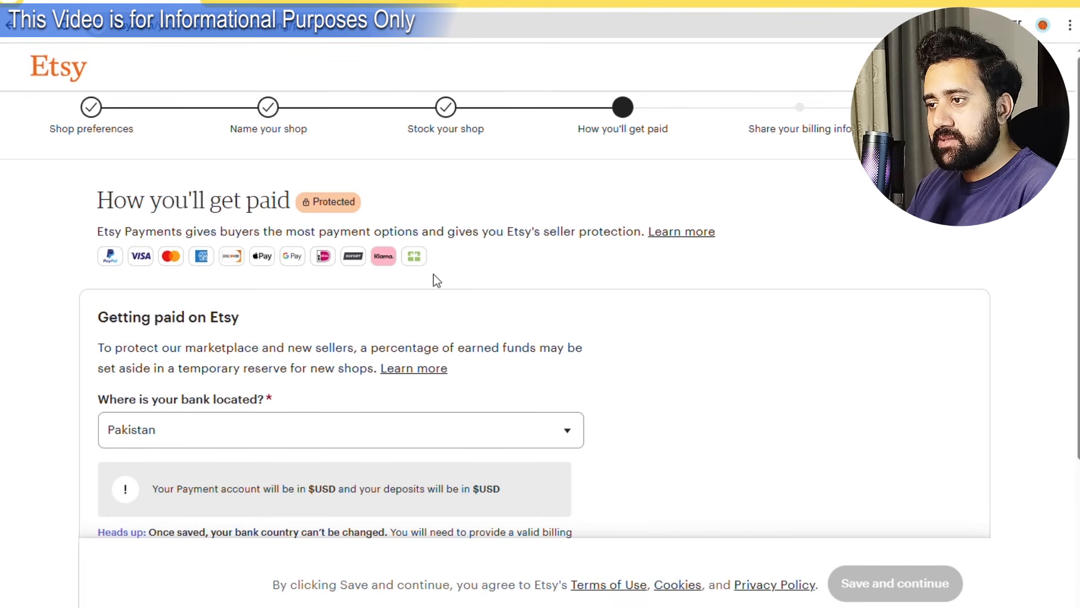
Keep Pakistan as bank location and choose Pakistan as country of residence.
left_click(275, 432)
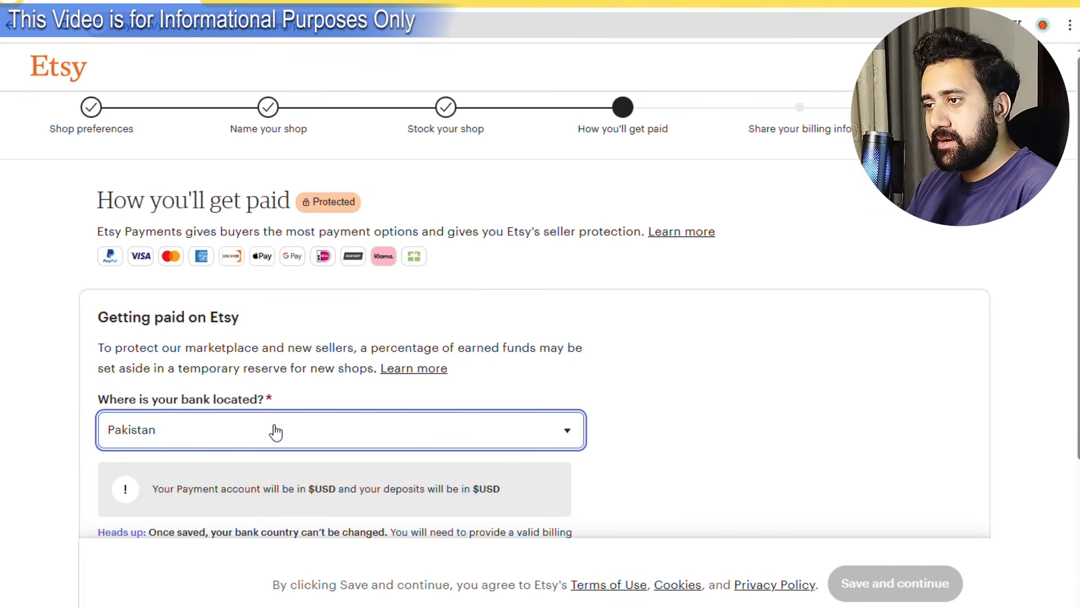
scroll(365, 371, "down", 4)
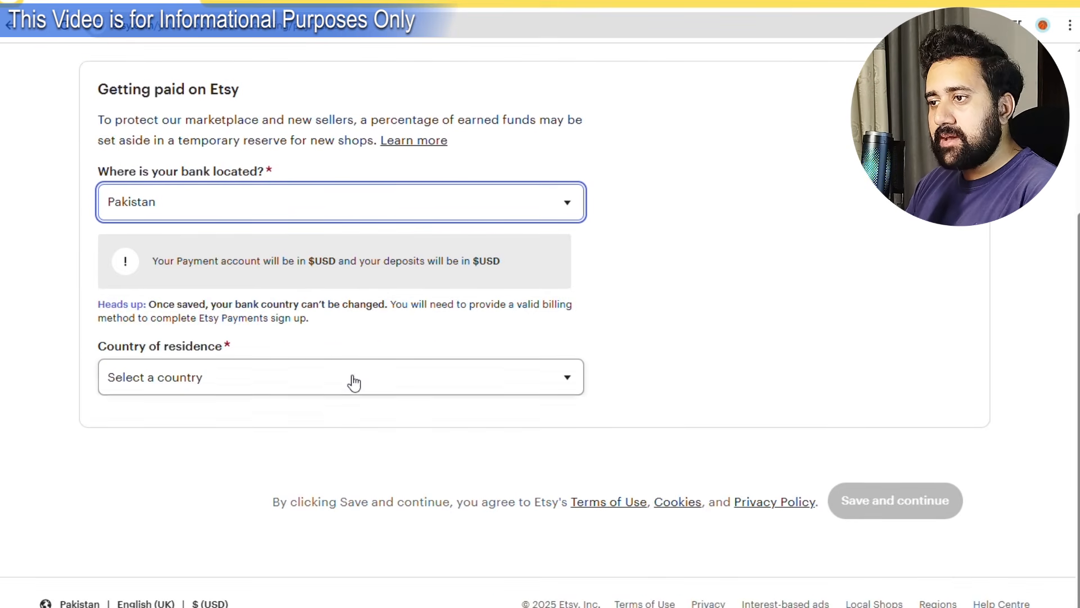
left_click(265, 380)
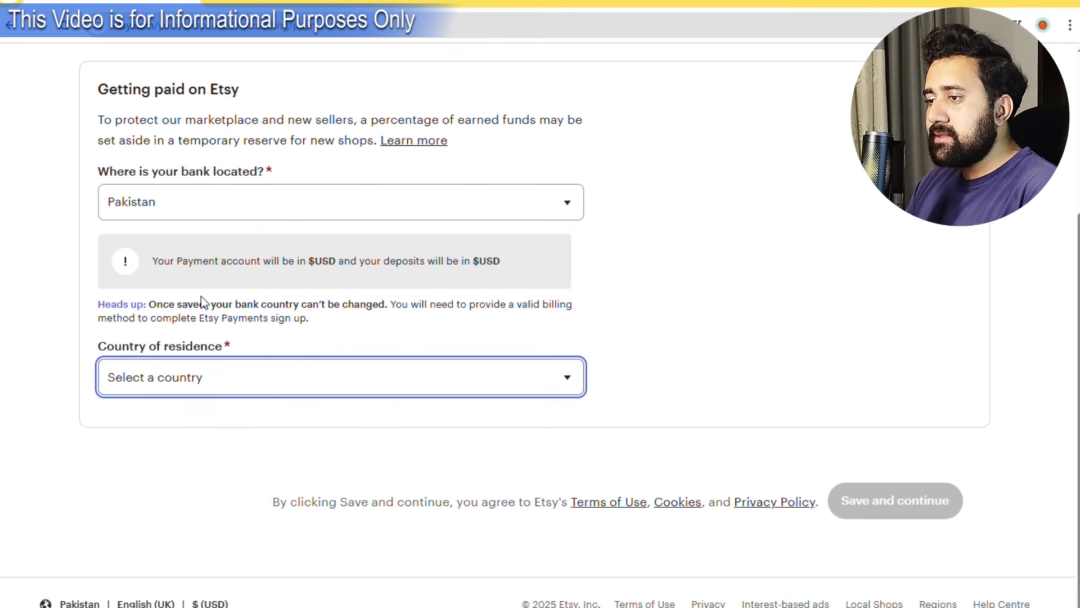
left_click(180, 54)
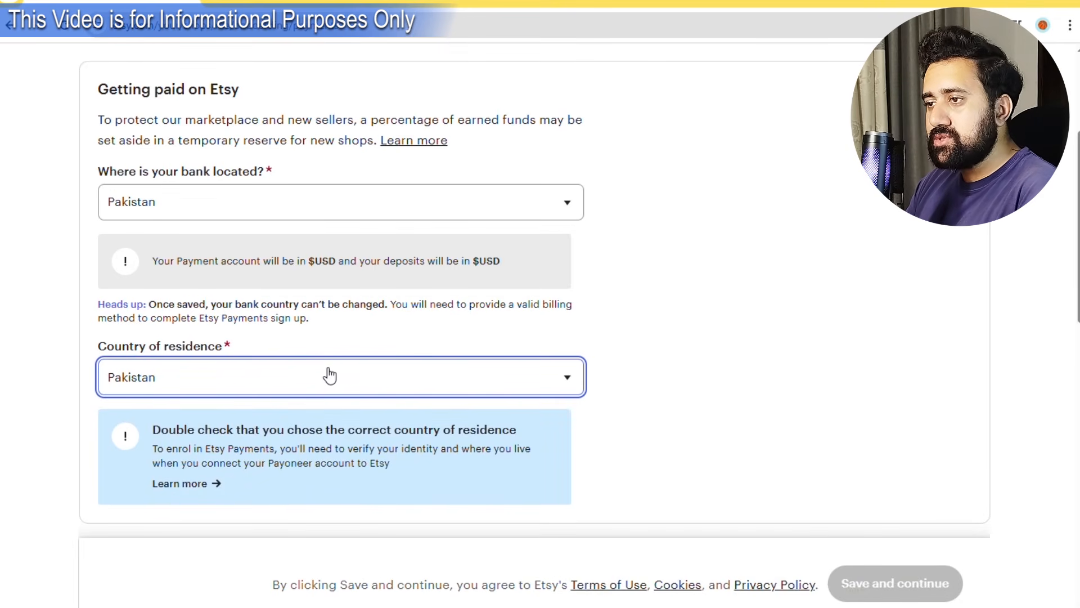
scroll(374, 367, "down", 3)
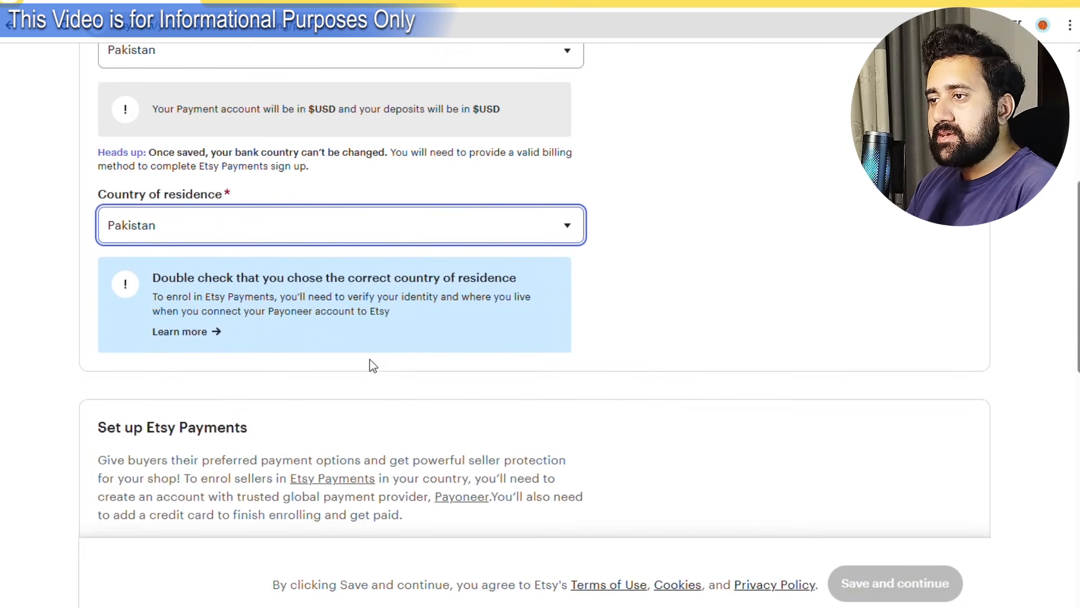
scroll(371, 365, "down", 3)
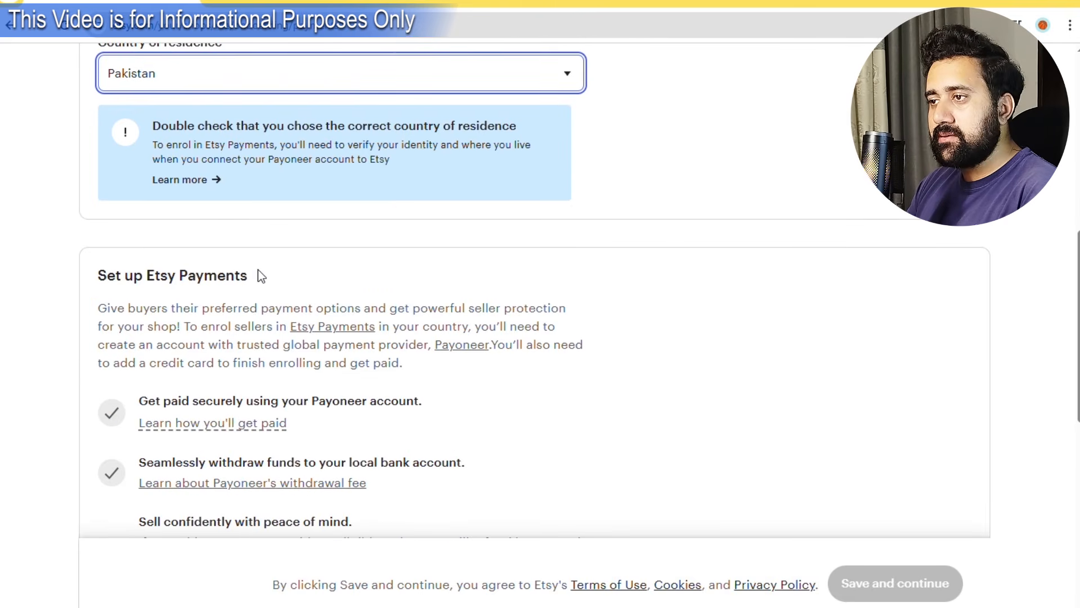
scroll(259, 274, "down", 2)
scroll(260, 274, "down", 3)
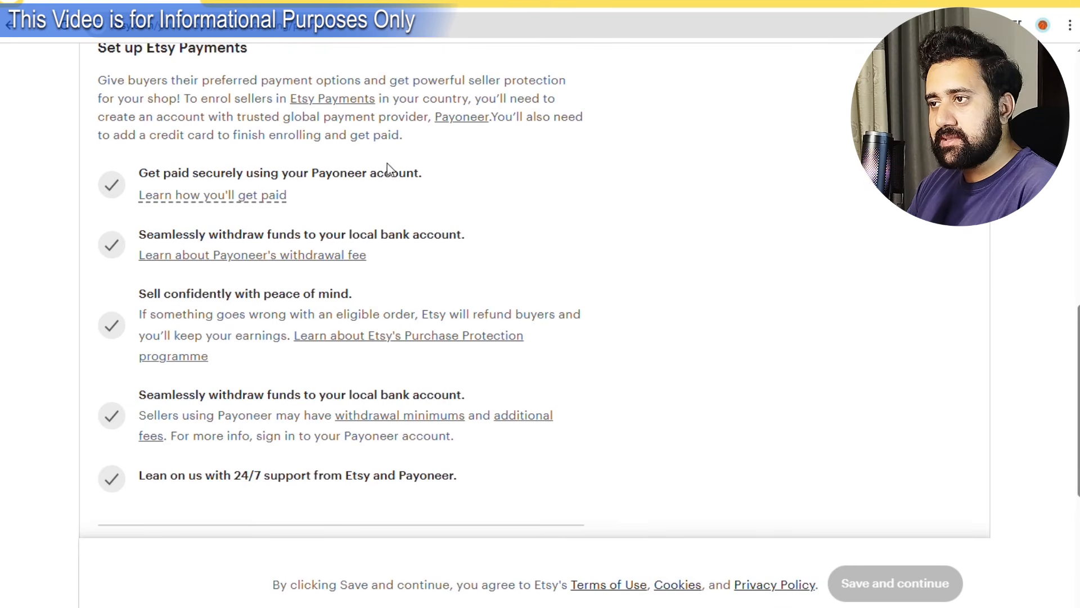
mouse_move(240, 196)
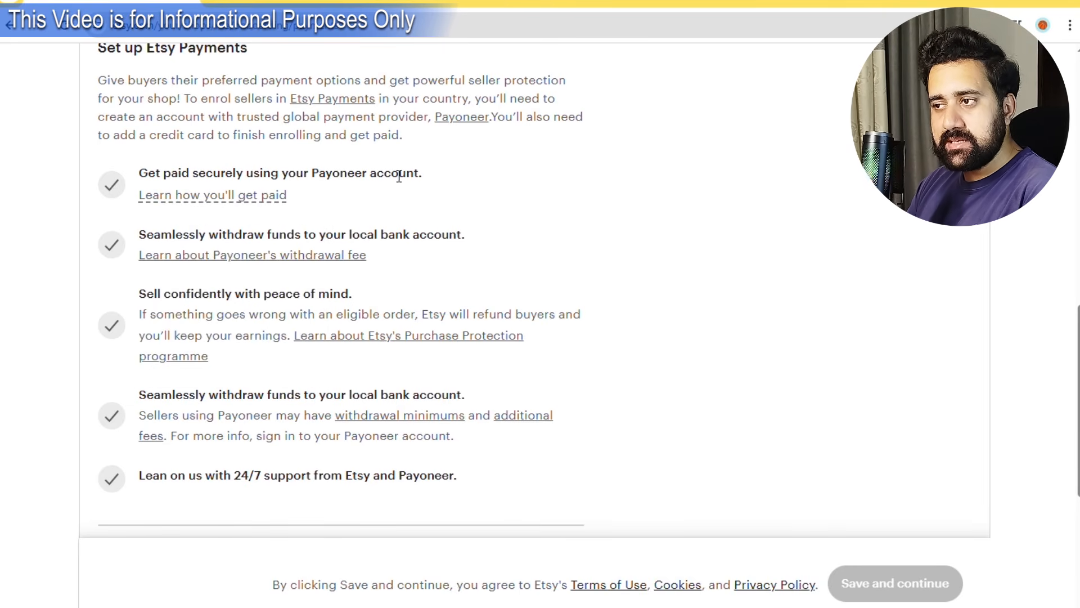
scroll(241, 312, "down", 3)
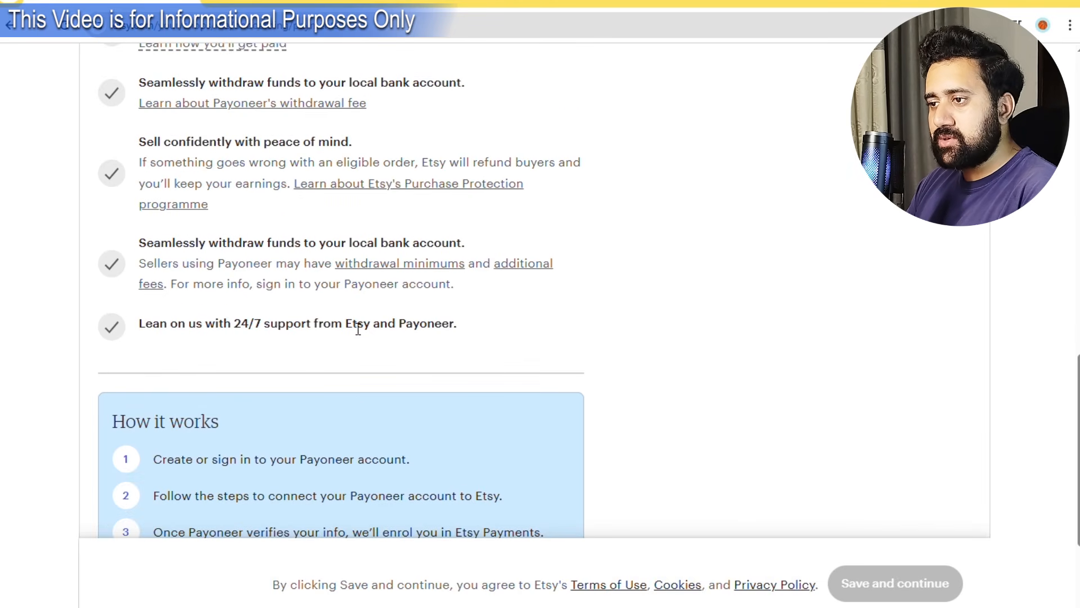
scroll(356, 326, "down", 4)
scroll(378, 413, "up", 1)
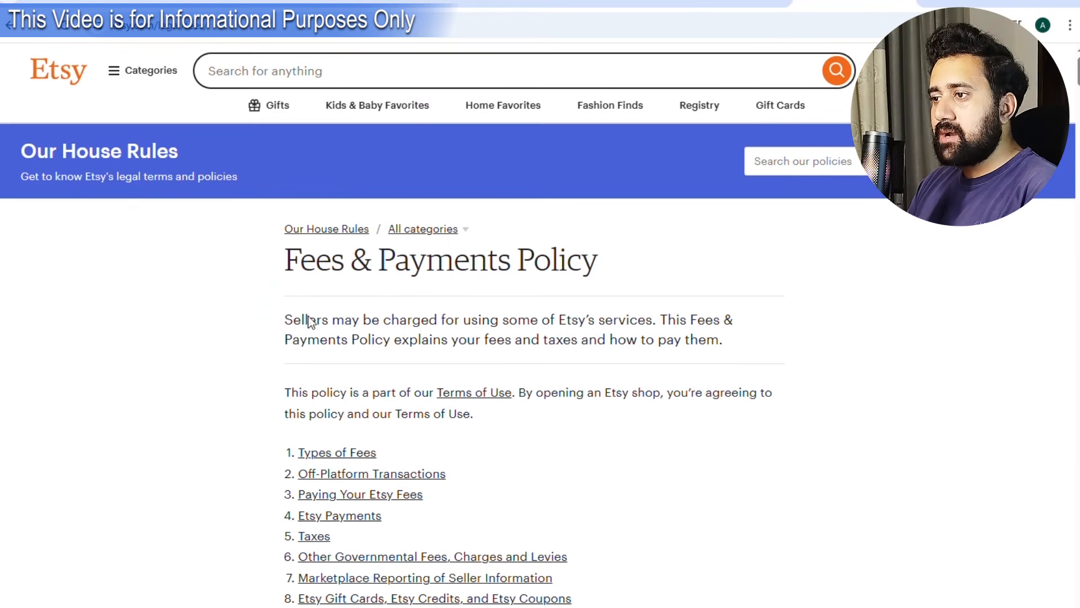
Highlight the $0.20 per-listing fee under Listing Fees.
scroll(391, 345, "down", 8)
scroll(391, 345, "down", 7)
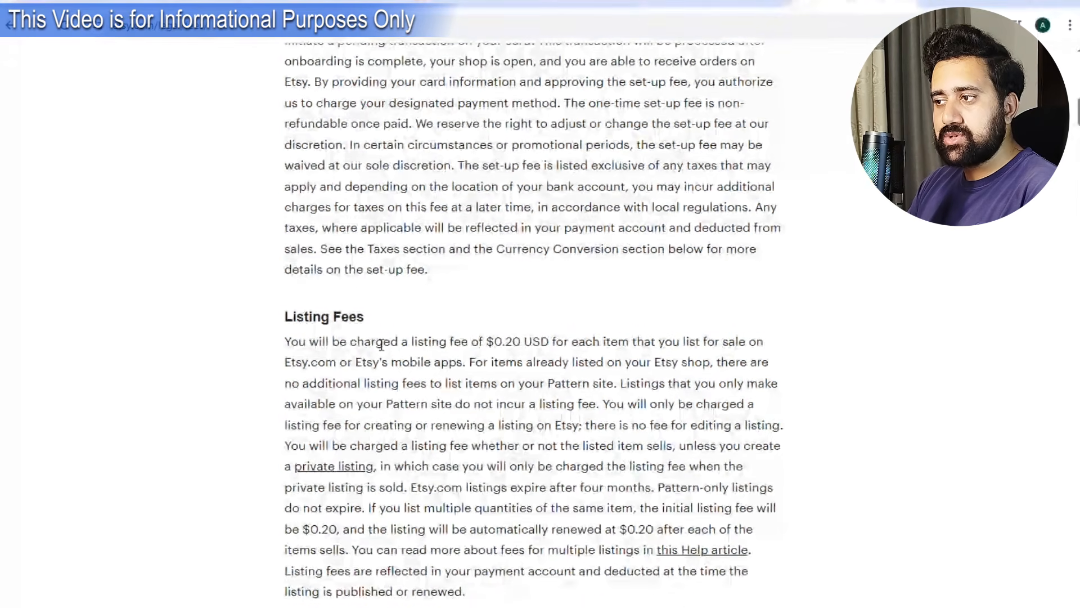
left_click_drag(286, 342, 754, 345)
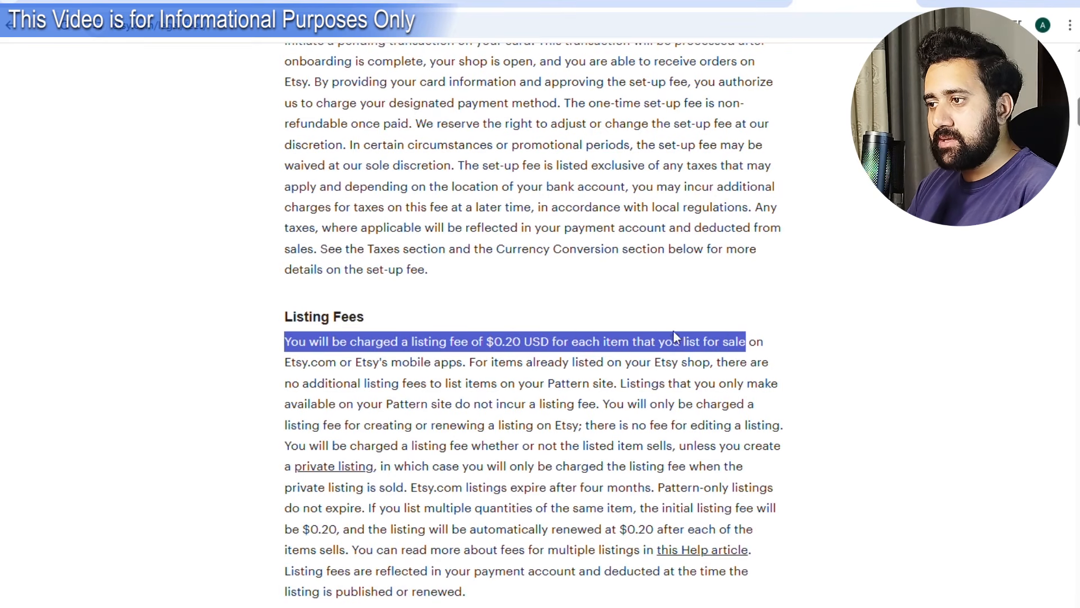
left_click(475, 326)
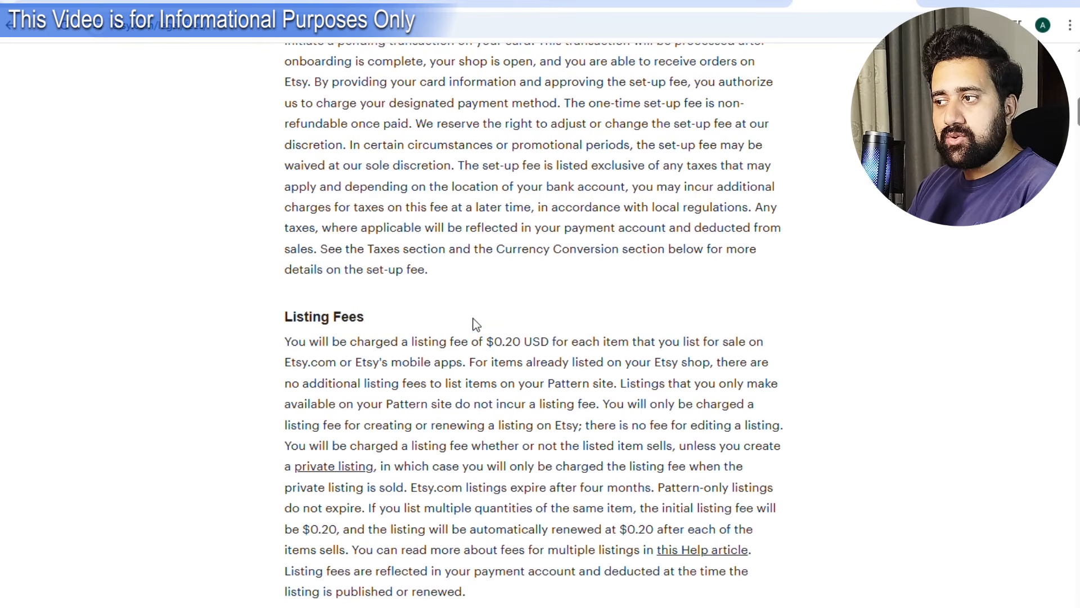
left_click_drag(485, 344, 524, 344)
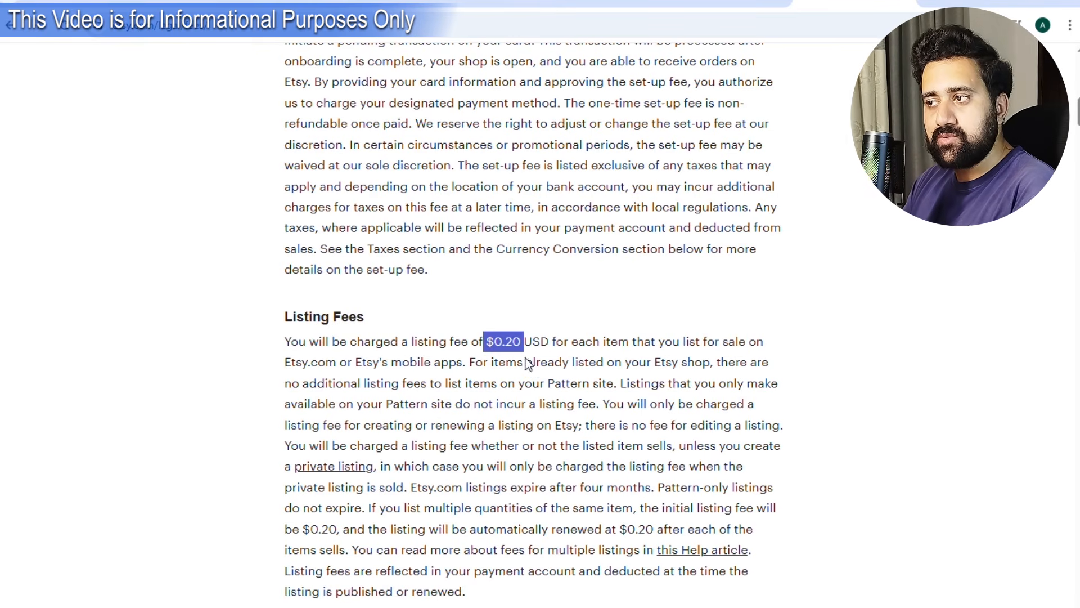